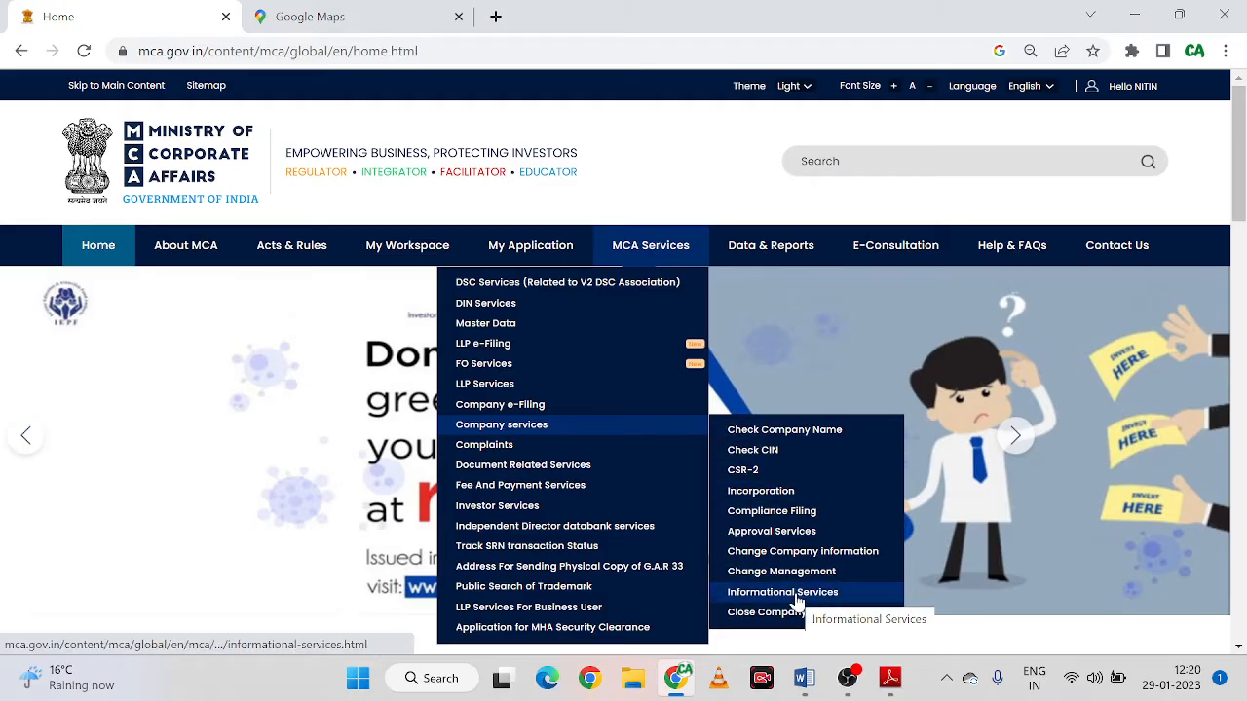
Open Form INC-20A (Declaration for commencement of business) from Company e-Filing Informational Services
scroll(797, 603, down, 1)
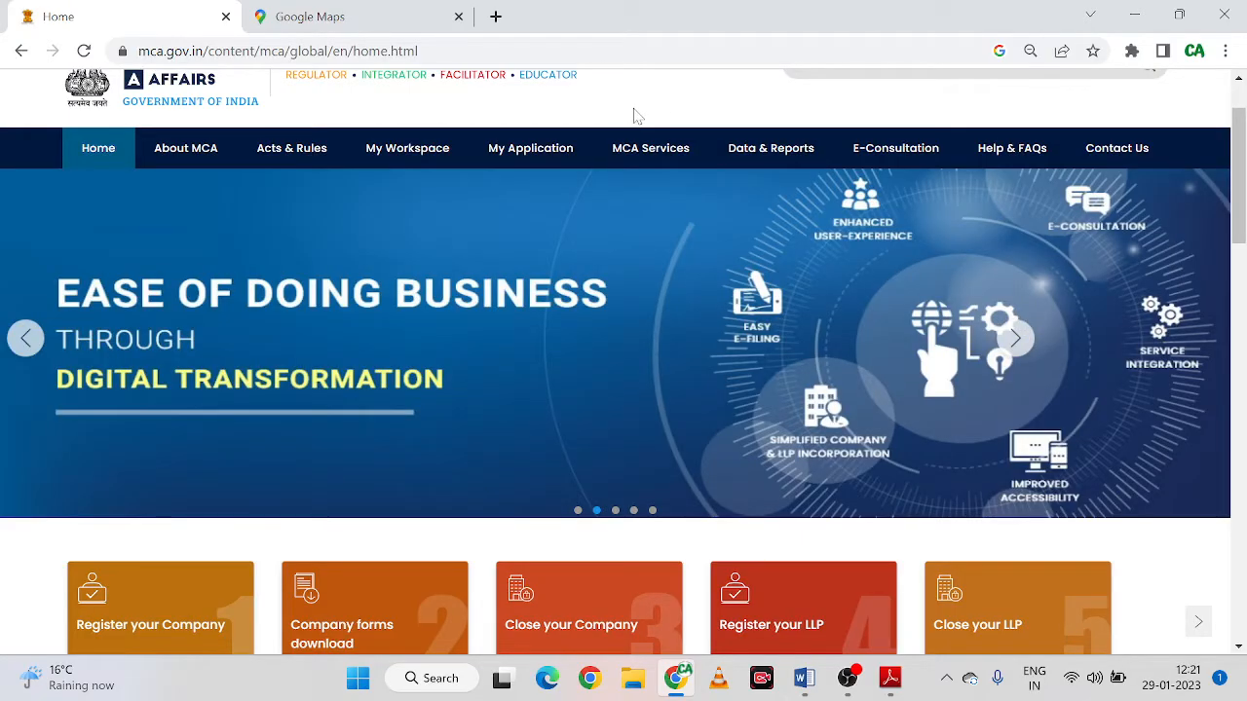
mouse_move(638, 156)
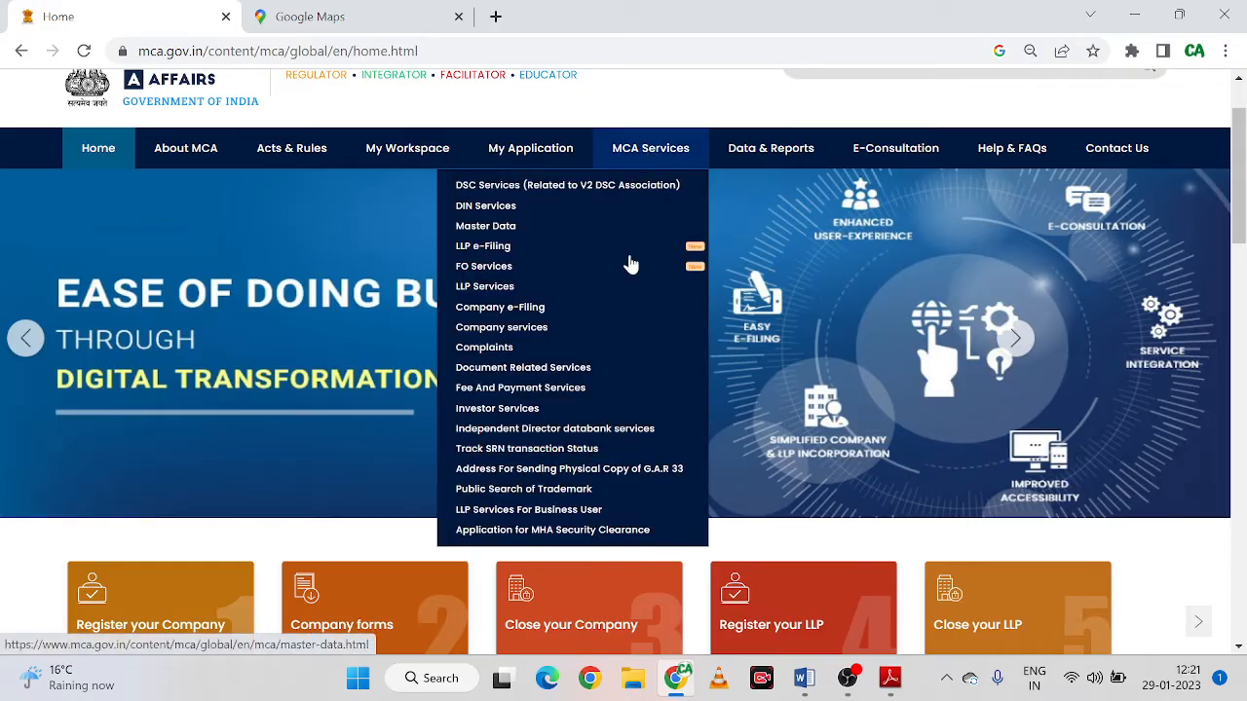
mouse_move(621, 302)
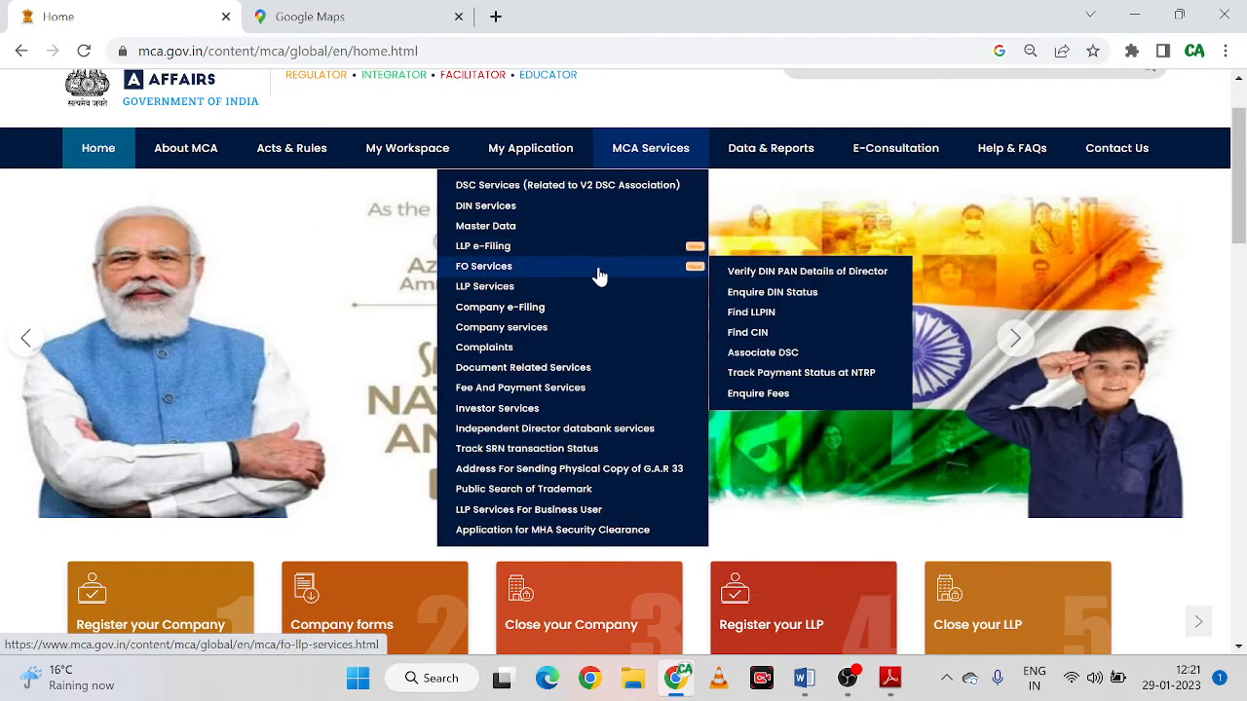
mouse_move(544, 310)
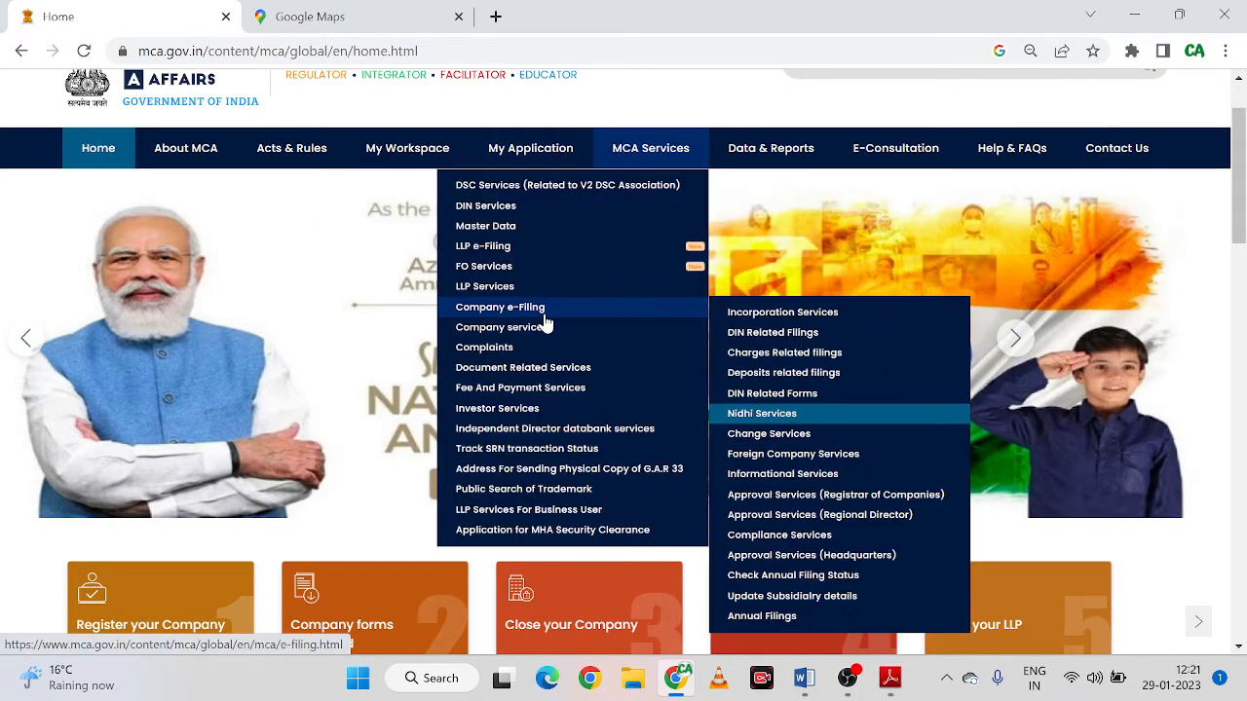
mouse_move(547, 343)
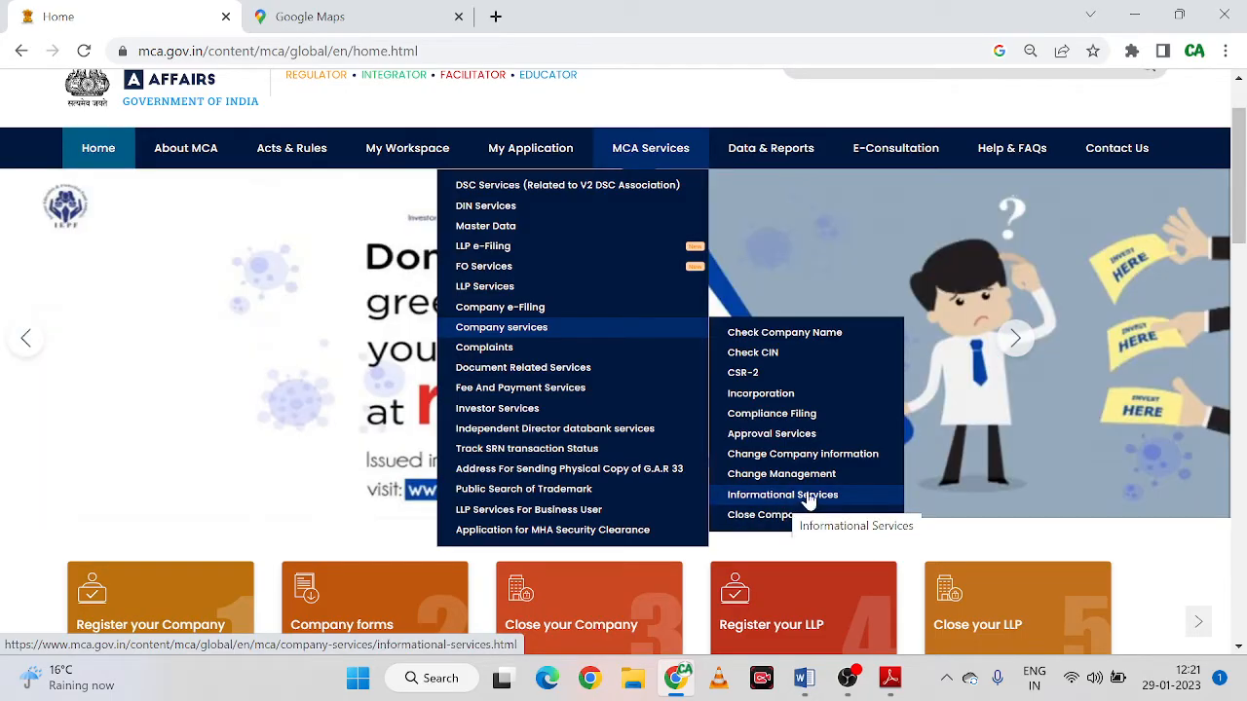
mouse_move(534, 280)
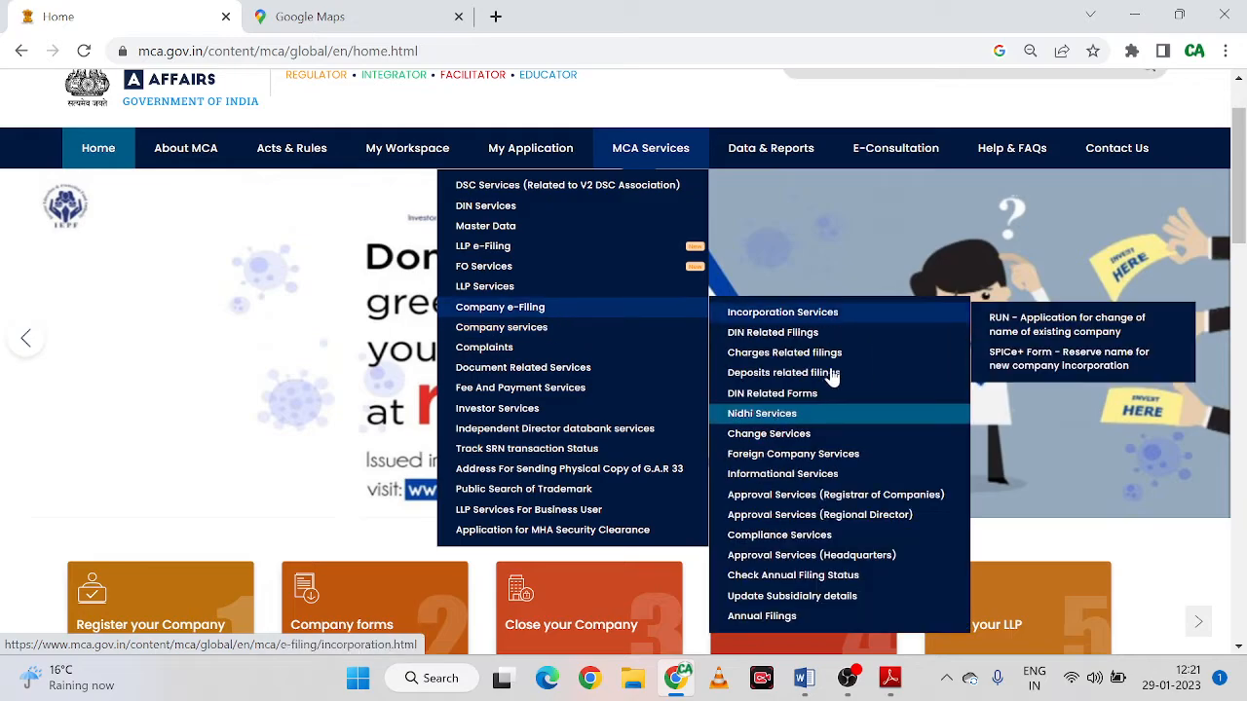
mouse_move(808, 513)
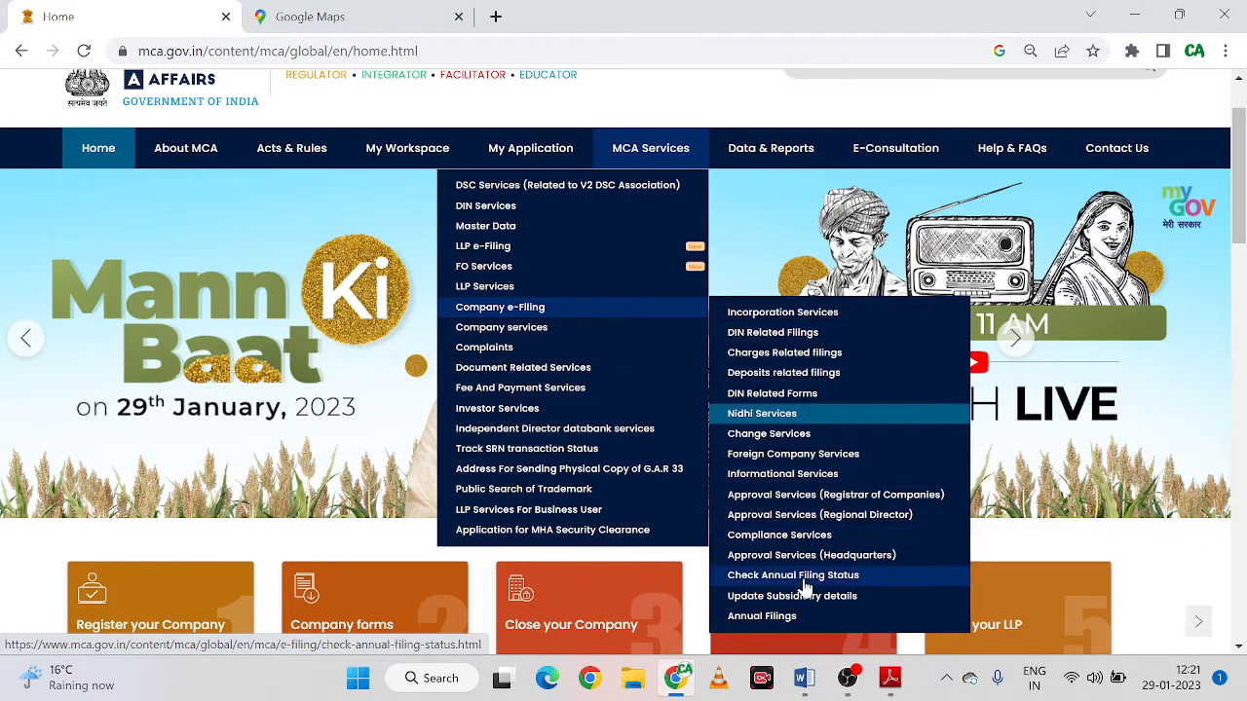
mouse_move(834, 475)
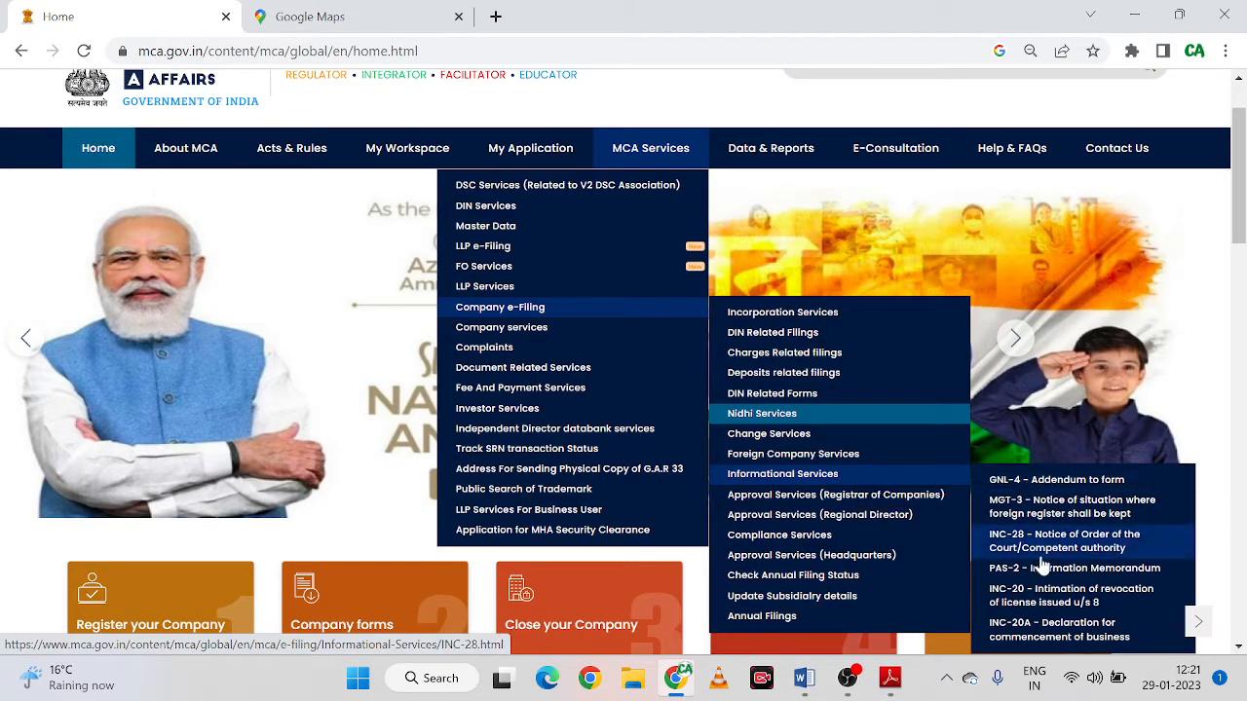
click(1049, 634)
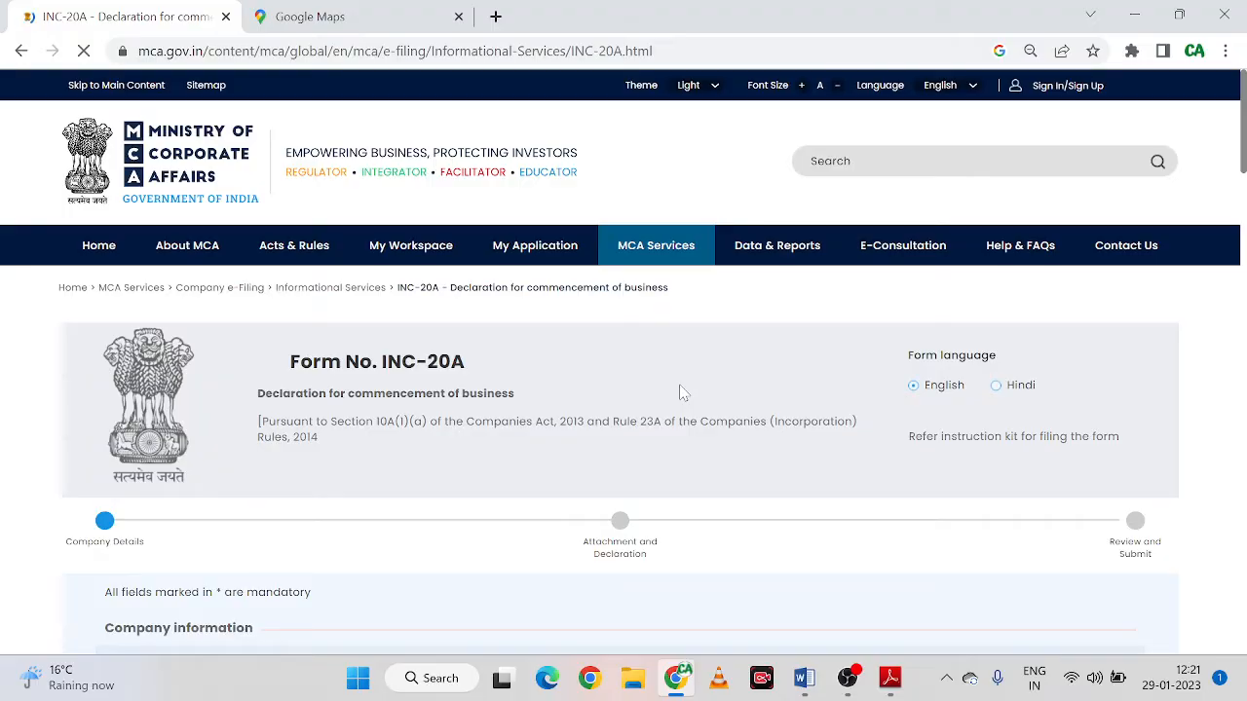
Scroll to INC-20A's blank CIN, name, address, email and coordinate fields, then bring up the open PDFs
scroll(618, 409, down, 1)
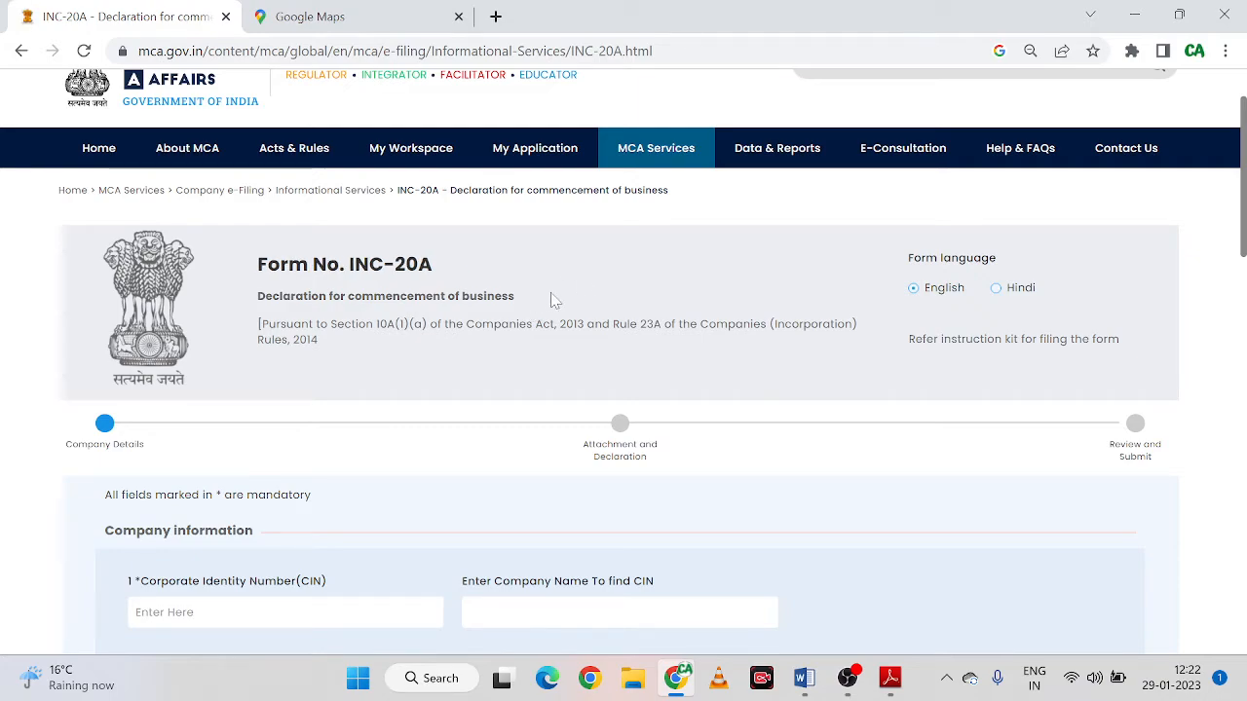
scroll(552, 298, down, 1)
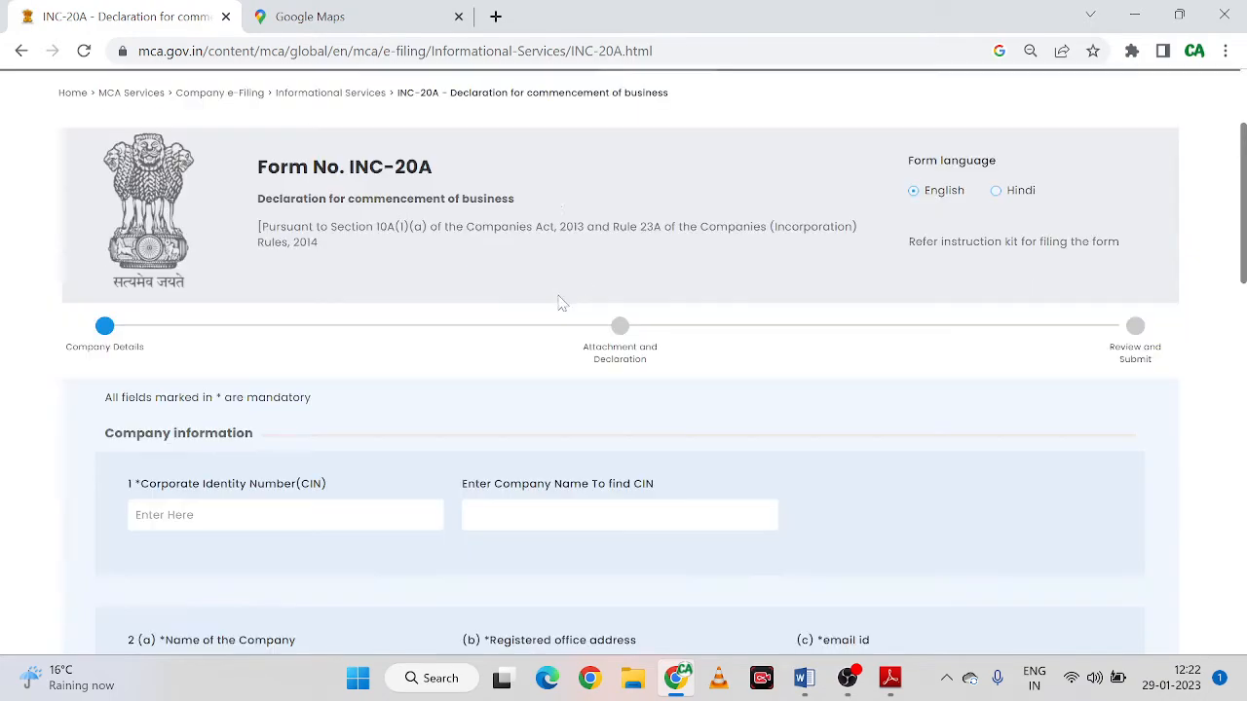
scroll(558, 303, up, 2)
scroll(558, 303, down, 2)
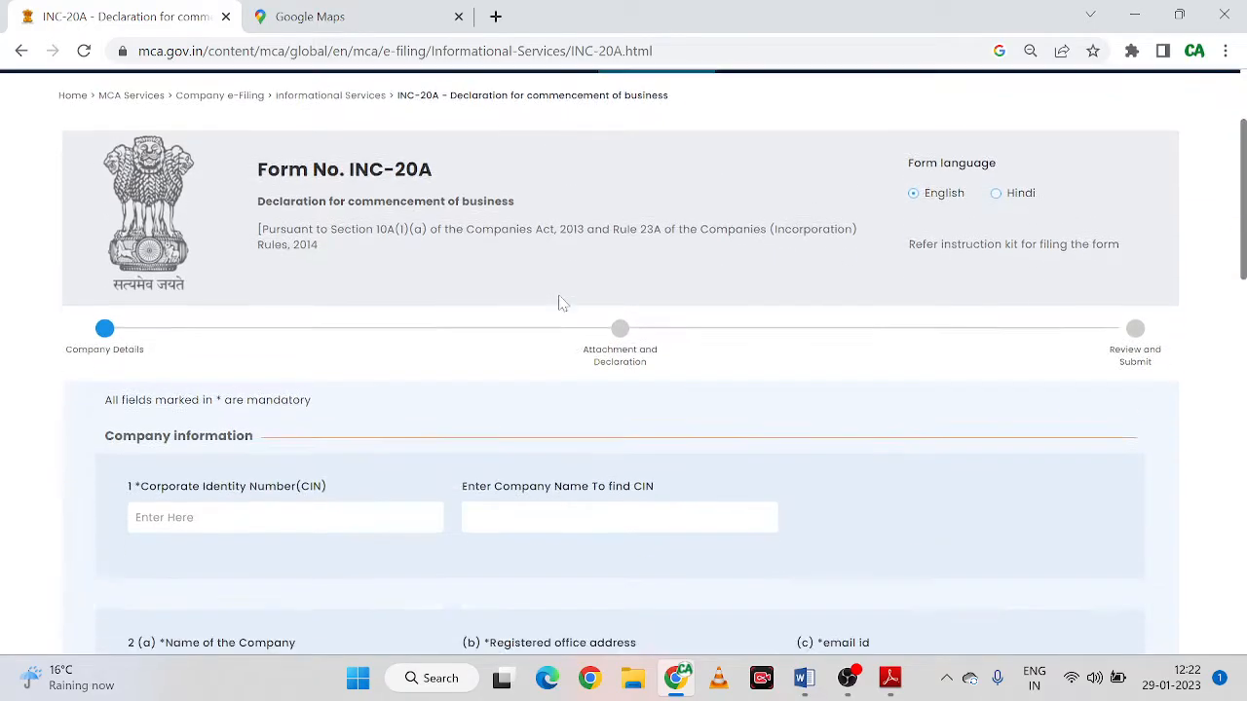
scroll(558, 303, up, 1)
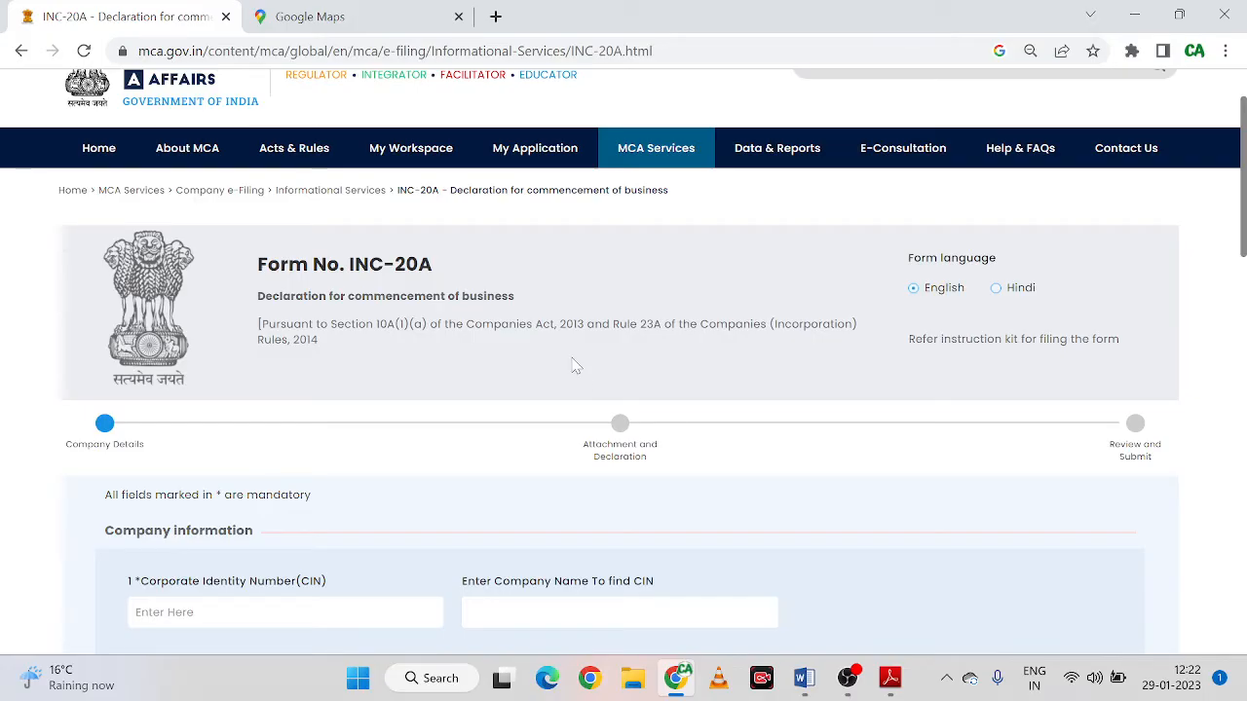
scroll(575, 366, down, 1)
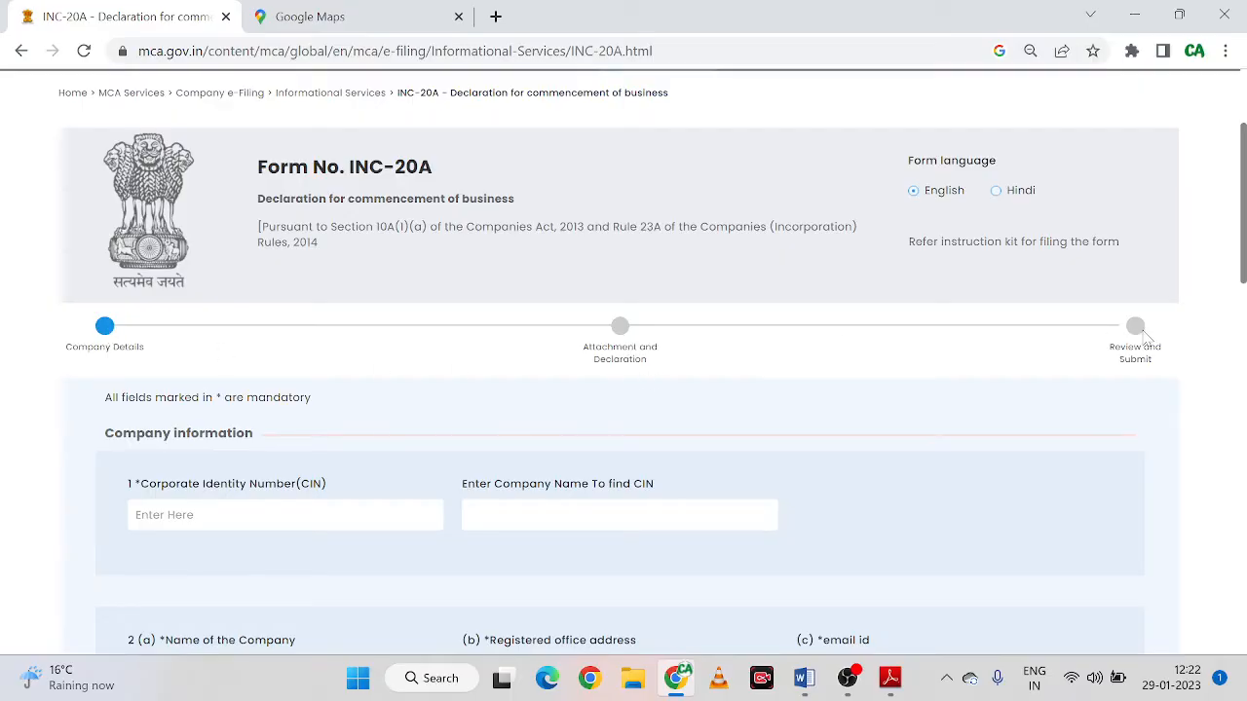
scroll(384, 384, down, 2)
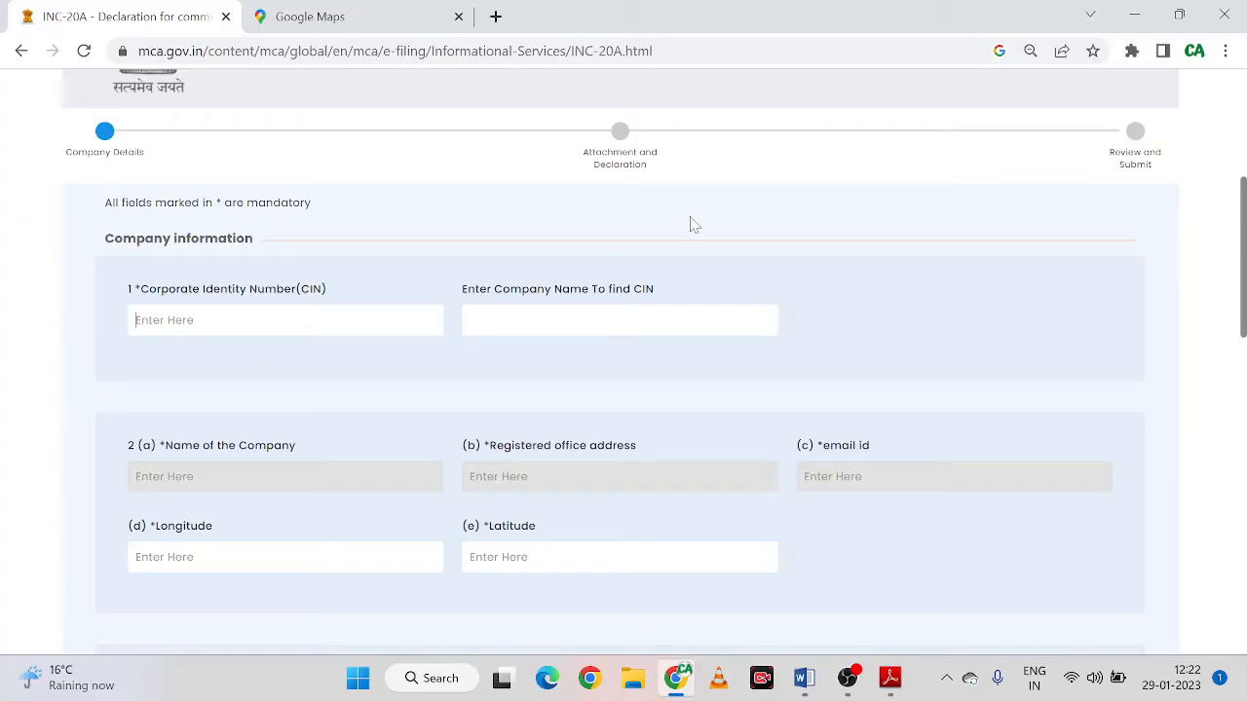
click(890, 679)
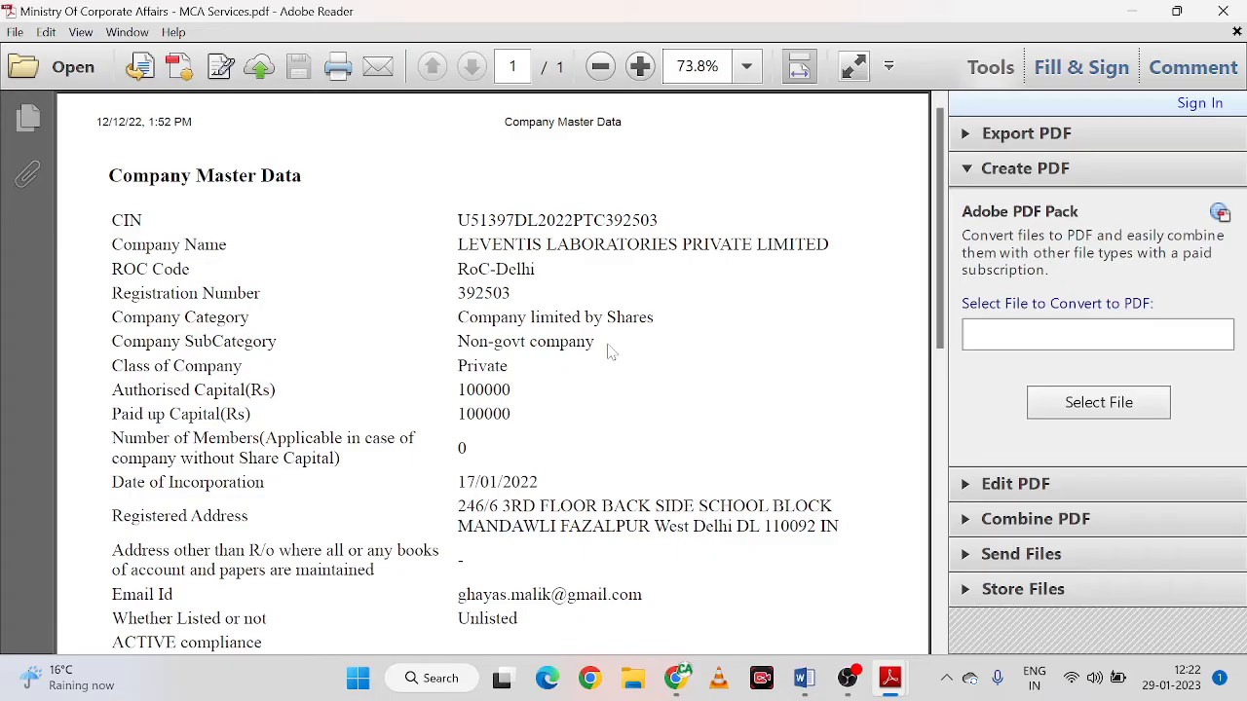
Copy the company's CIN from the Company Master Data PDF and go back to the browser
click(742, 614)
drag(458, 219, 710, 203)
key(ctrl+c)
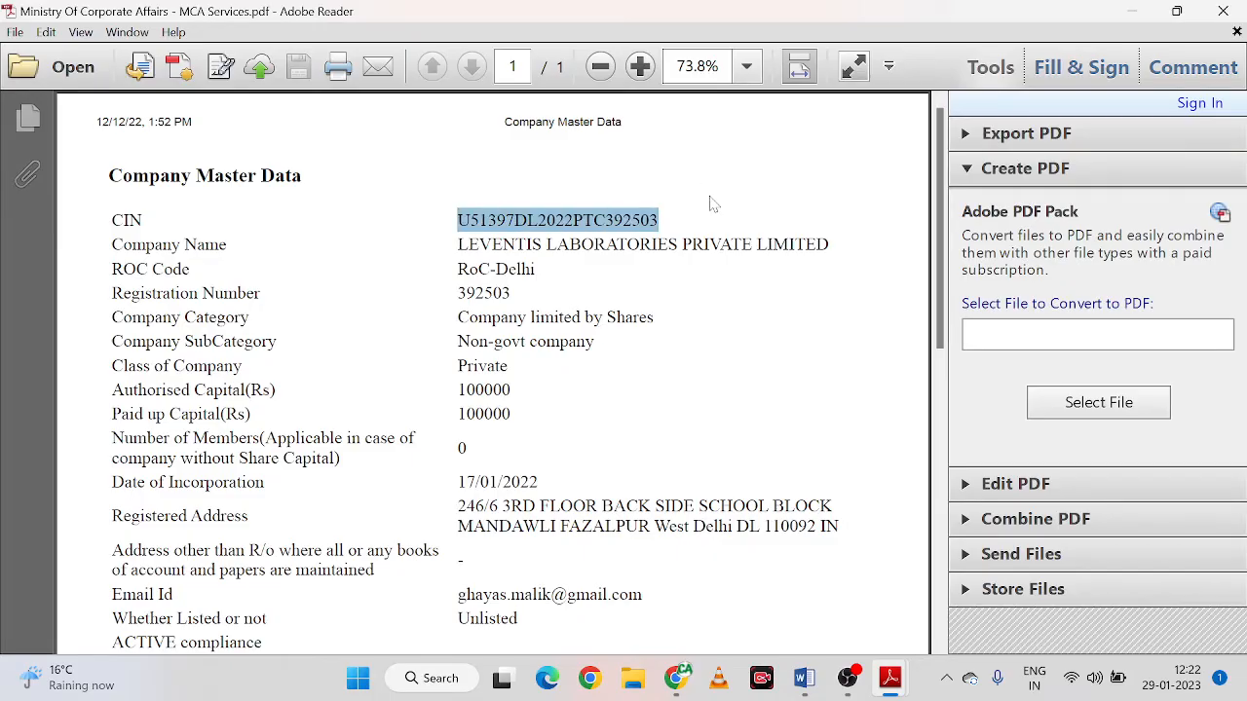
click(676, 575)
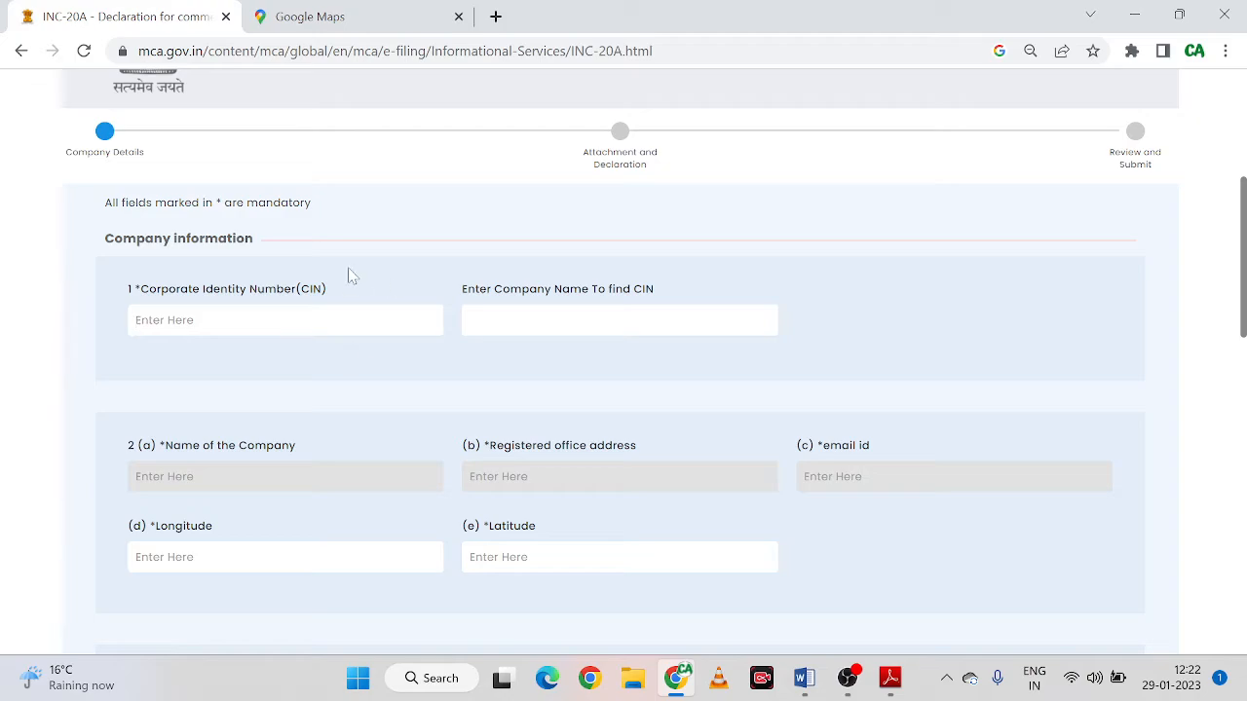
Paste the CIN so the company name, registered address and email auto-fill, then switch to Google Maps
scroll(498, 357, up, 3)
scroll(338, 382, down, 2)
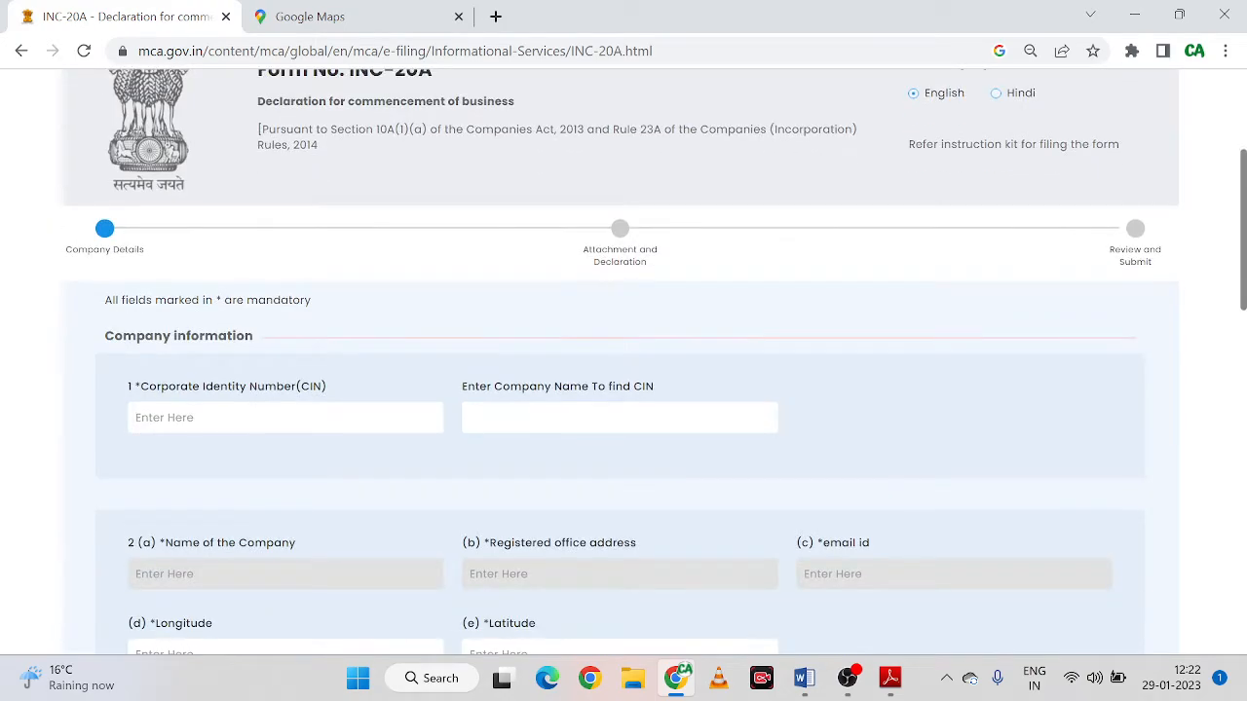
key(ctrl+v)
key(Tab)
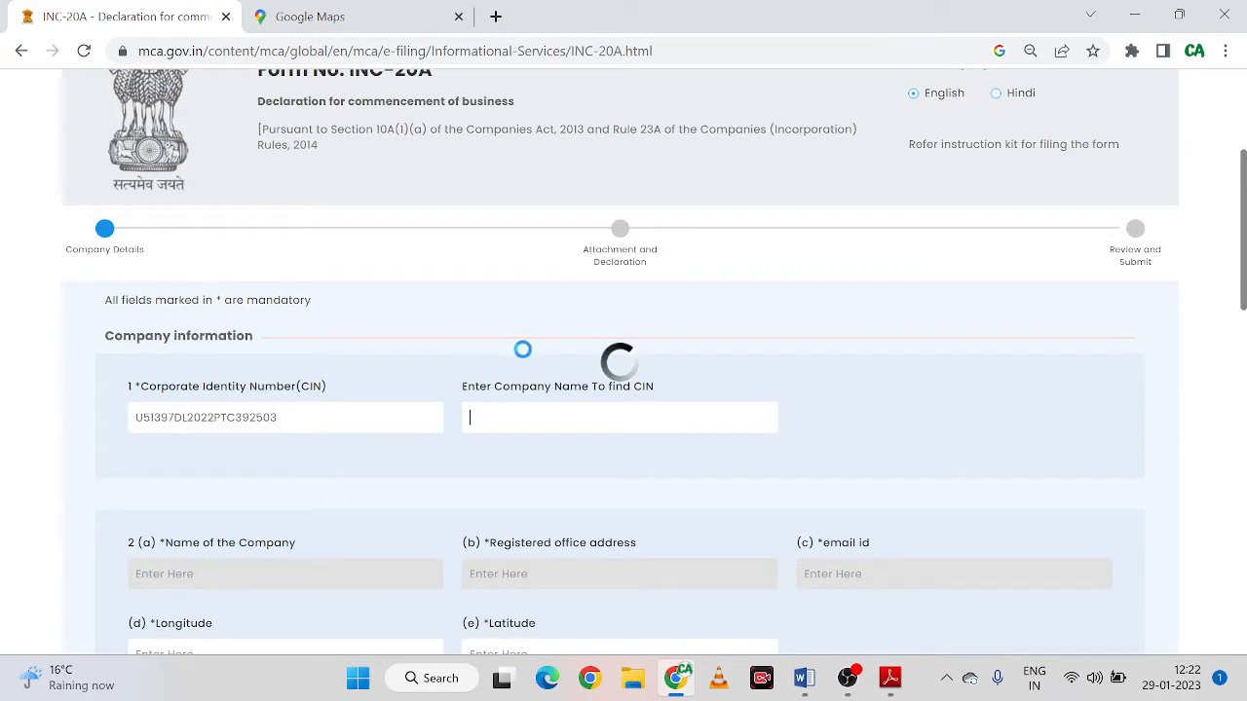
scroll(819, 381, down, 2)
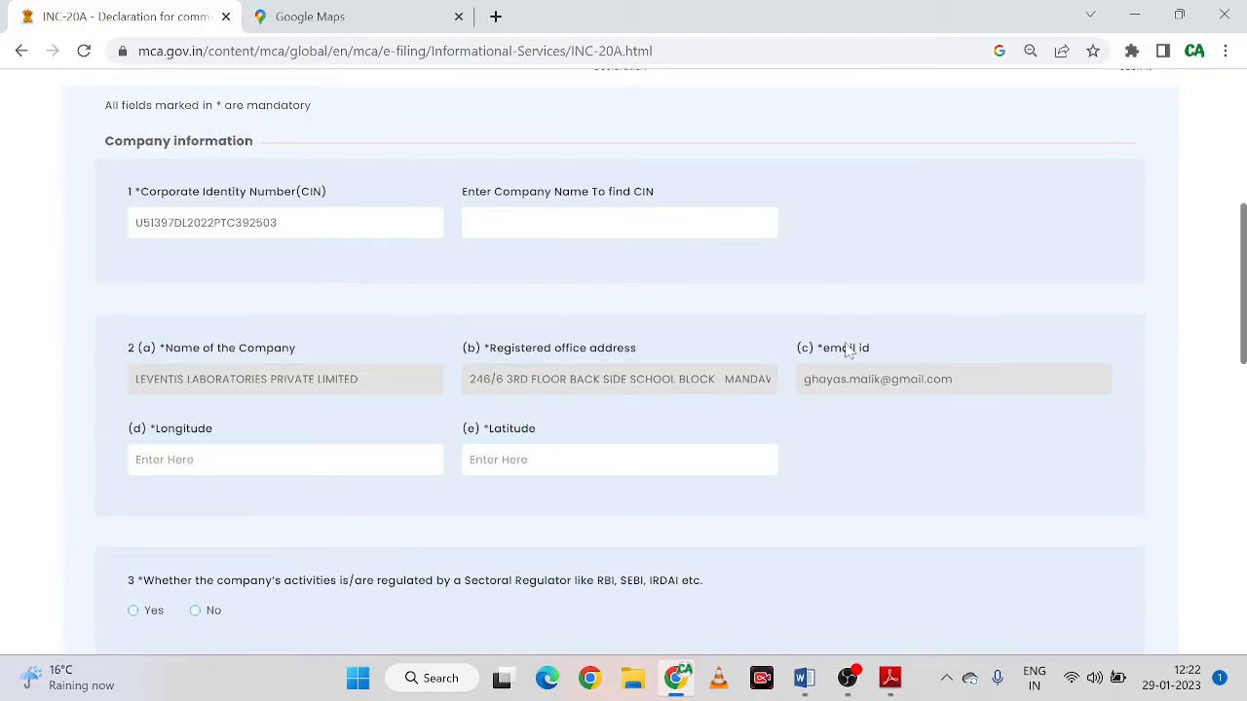
scroll(845, 351, down, 2)
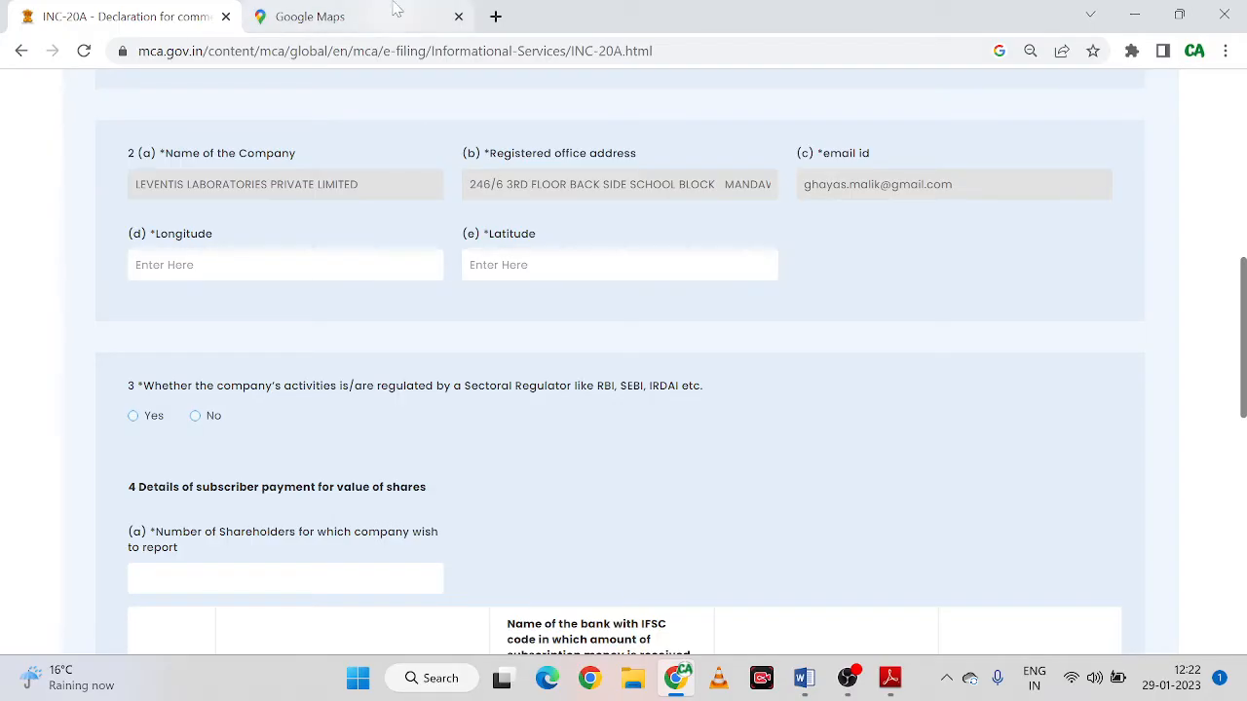
key(ctrl+Tab)
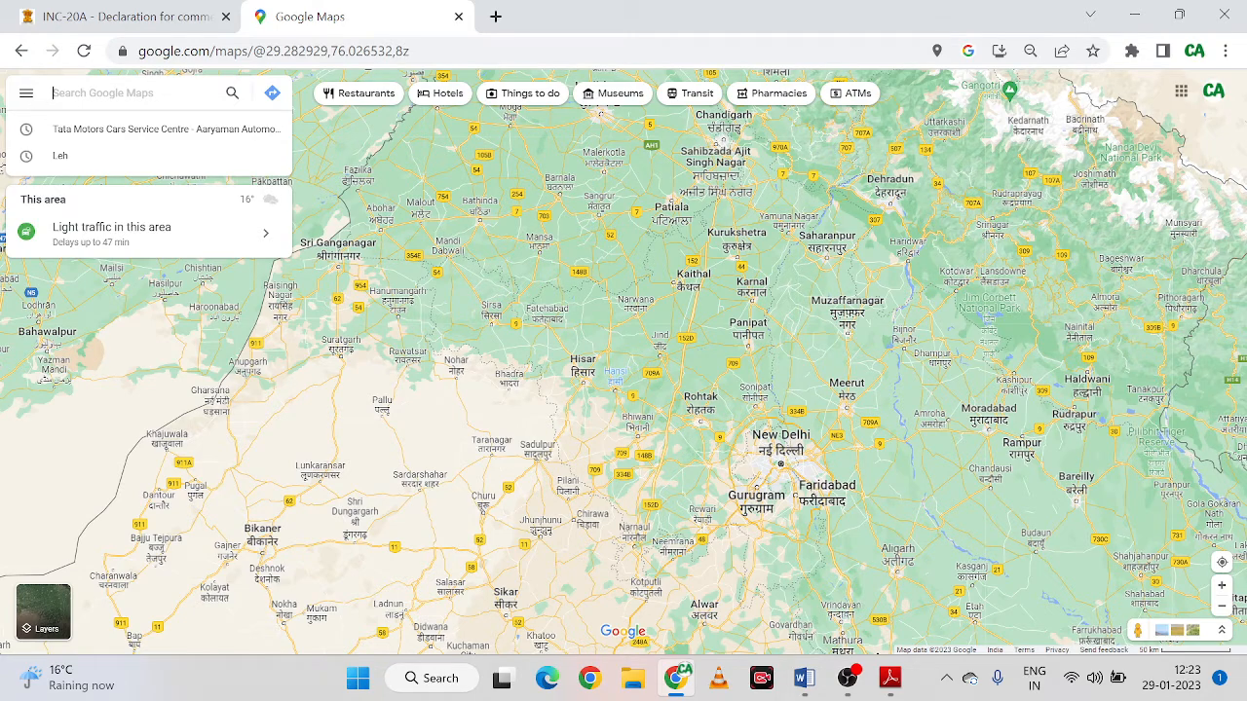
Look up Tata Motors Cars Service Centre on the map to get coordinates 29.37248, 76.97695
click(89, 96)
click(141, 134)
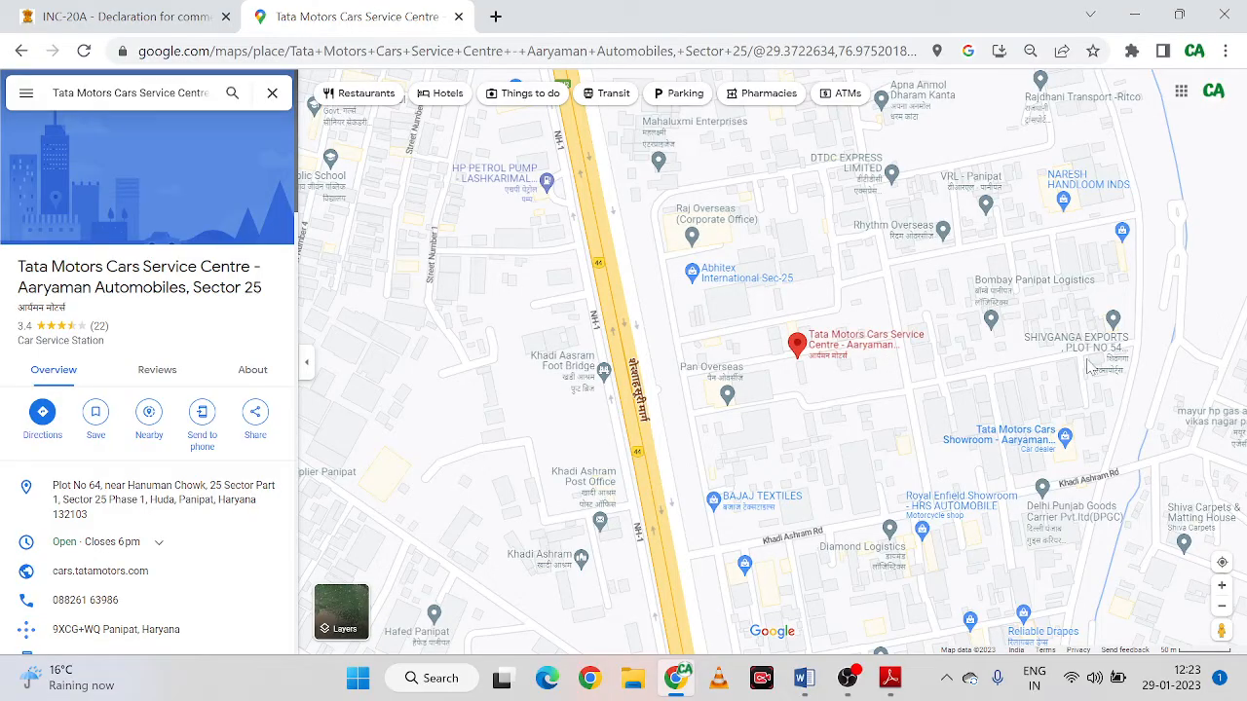
right_click(800, 347)
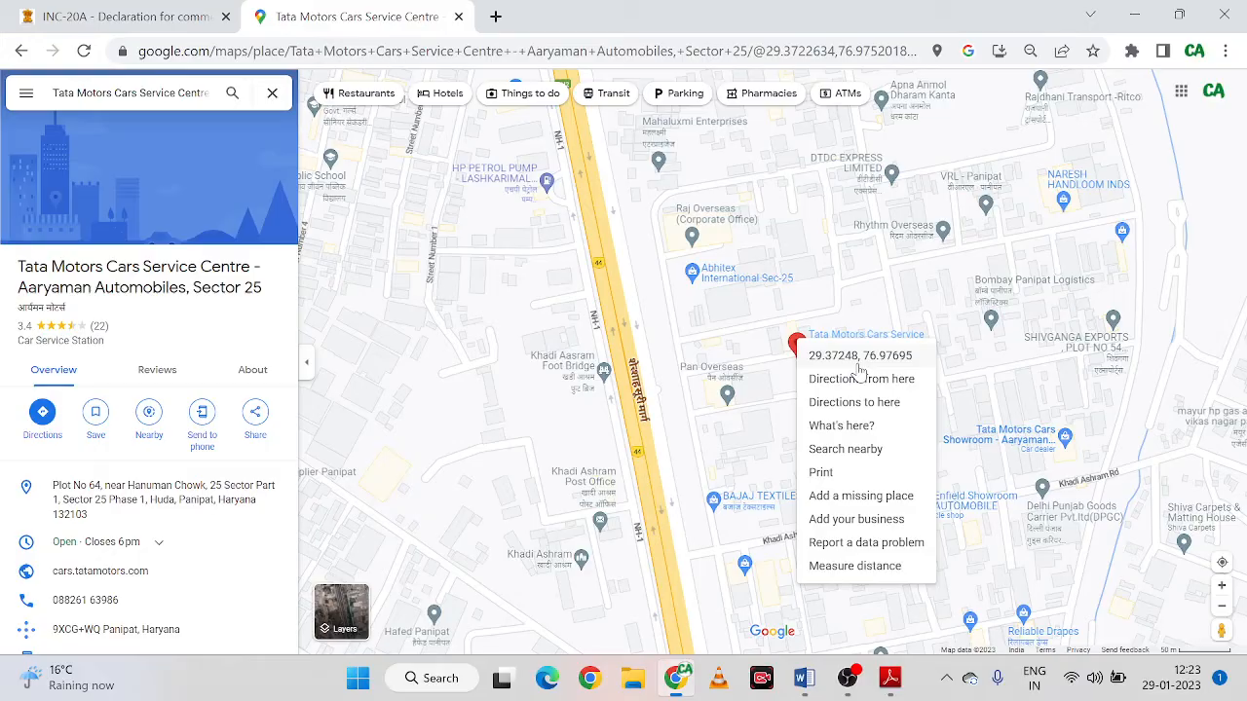
key(alt+Tab)
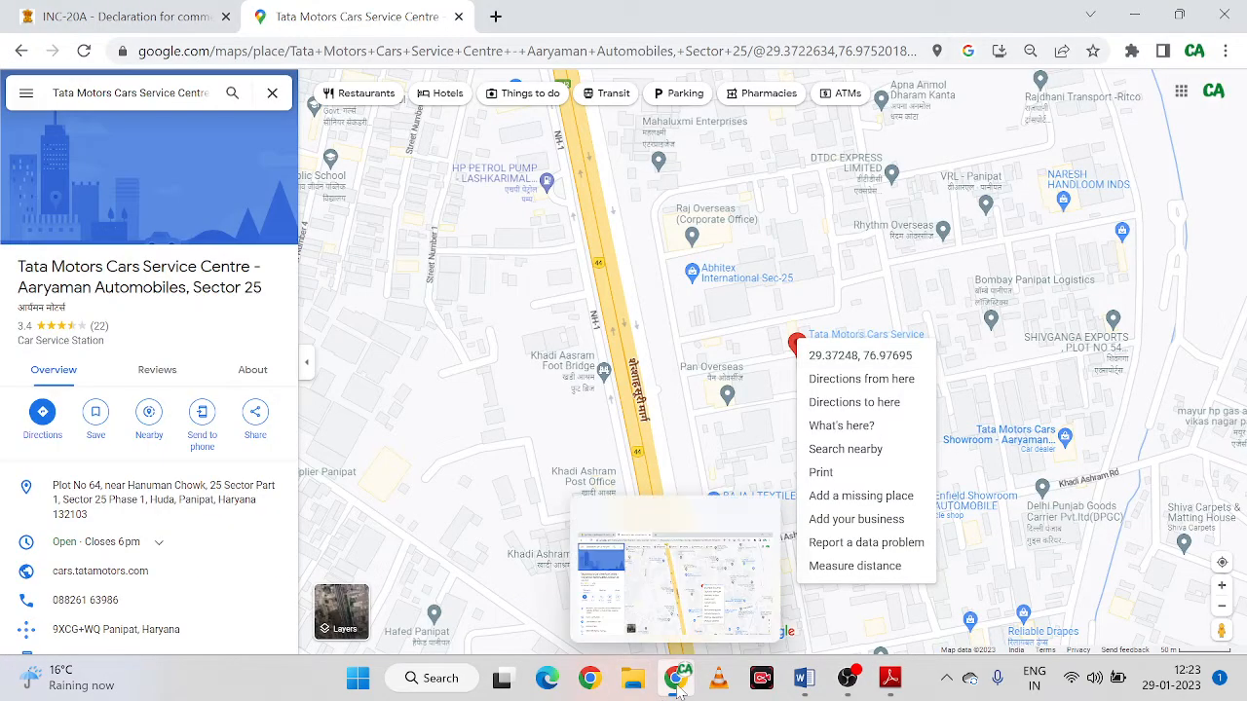
click(127, 23)
Fill in longitude 76.728372 and latitude 29.827328 for the registered office
click(156, 265)
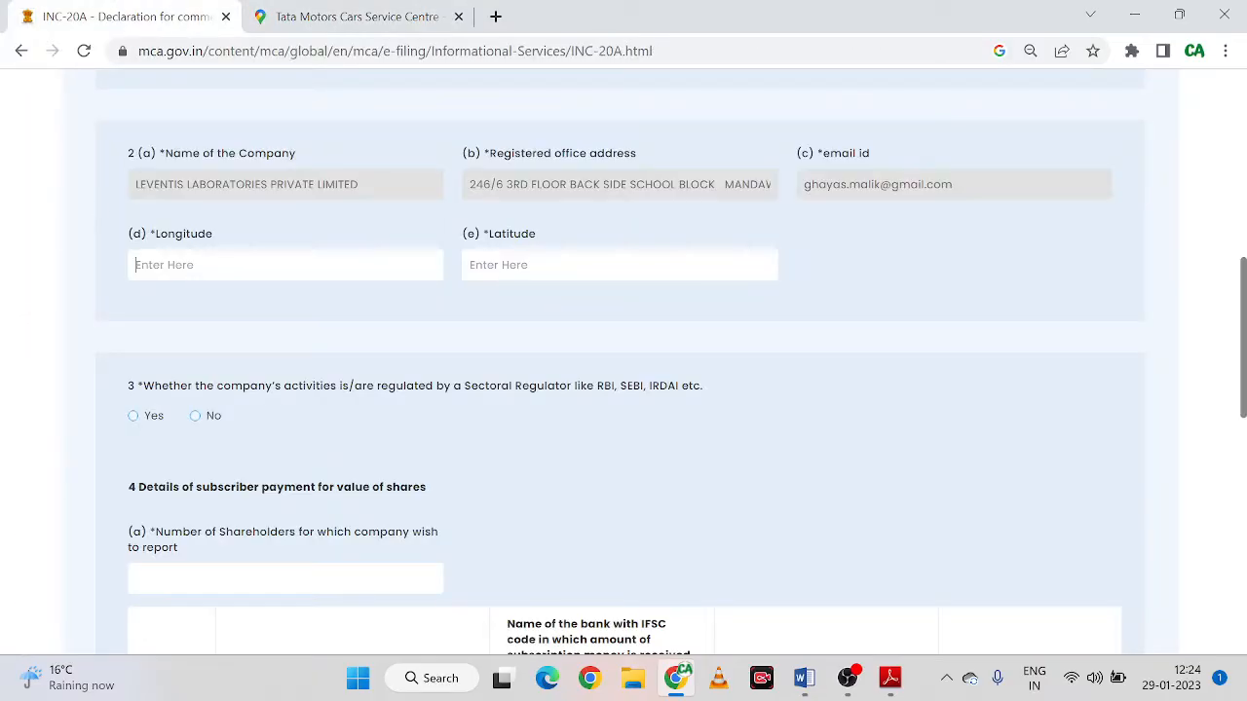
text(76.728372)
key(Tab)
text(29.827328)
scroll(478, 428, down, 2)
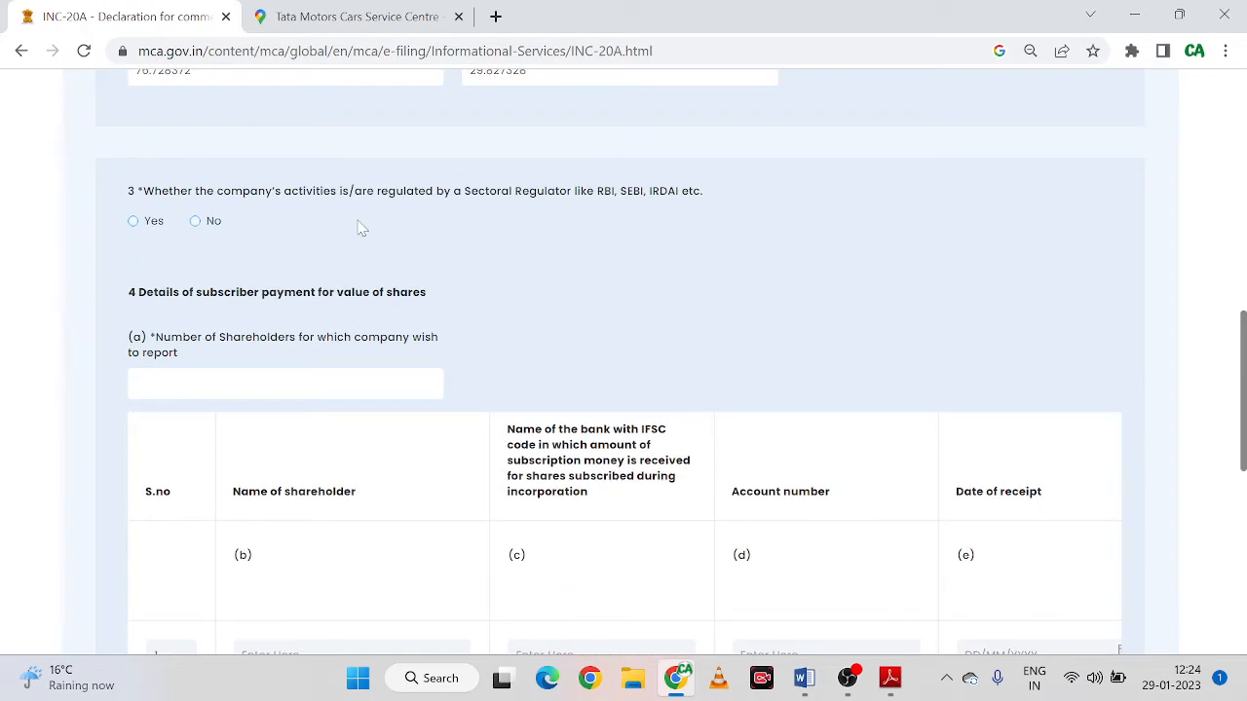
scroll(361, 228, up, 3)
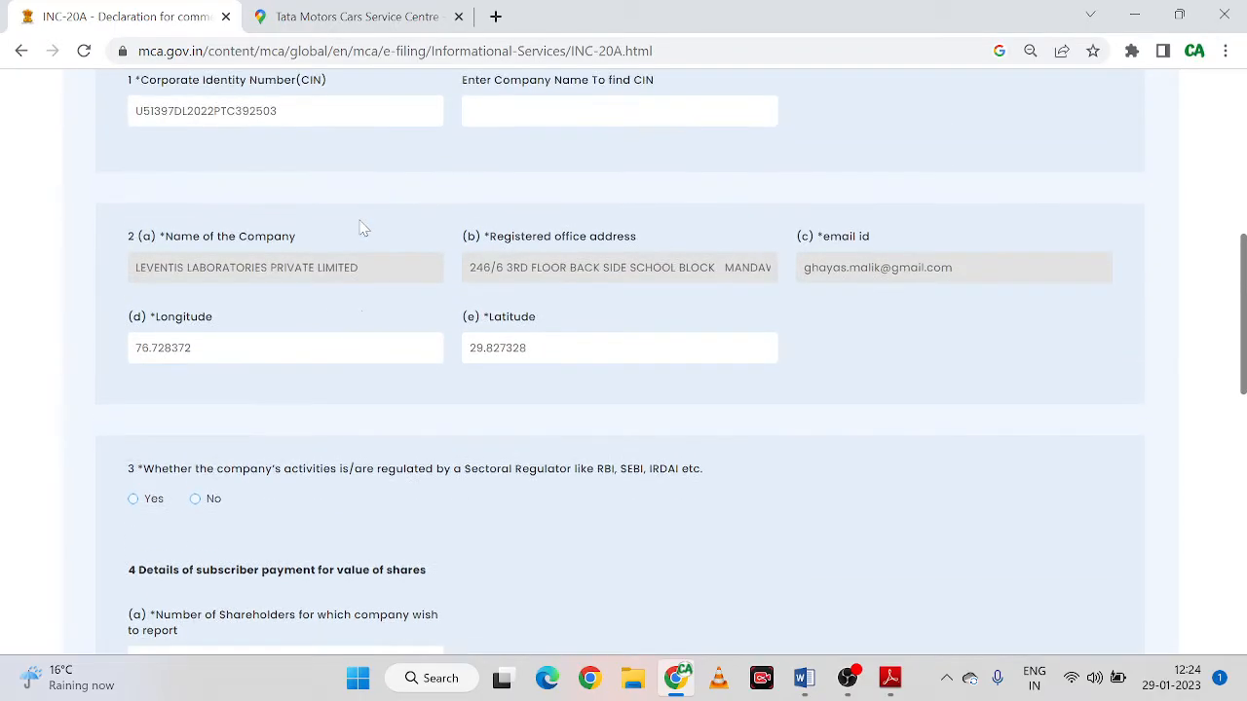
scroll(361, 234, down, 3)
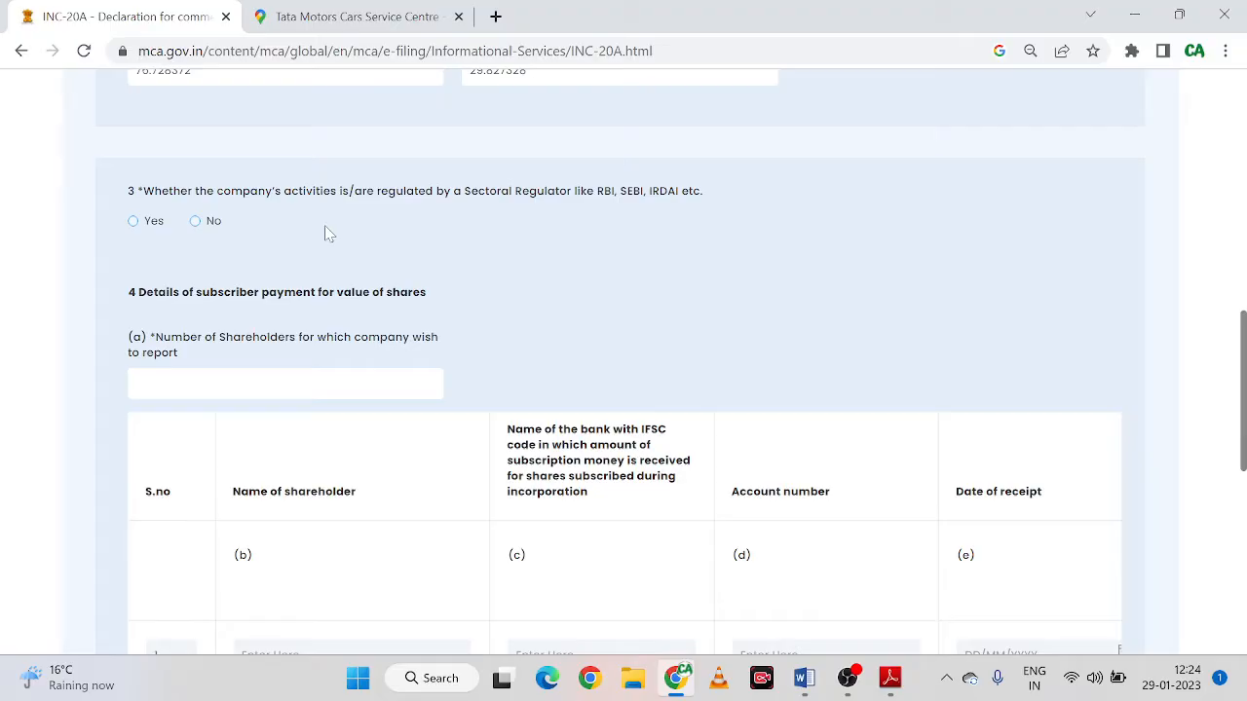
Answer No to question 3 about the sectoral regulator
click(194, 226)
scroll(398, 273, down, 1)
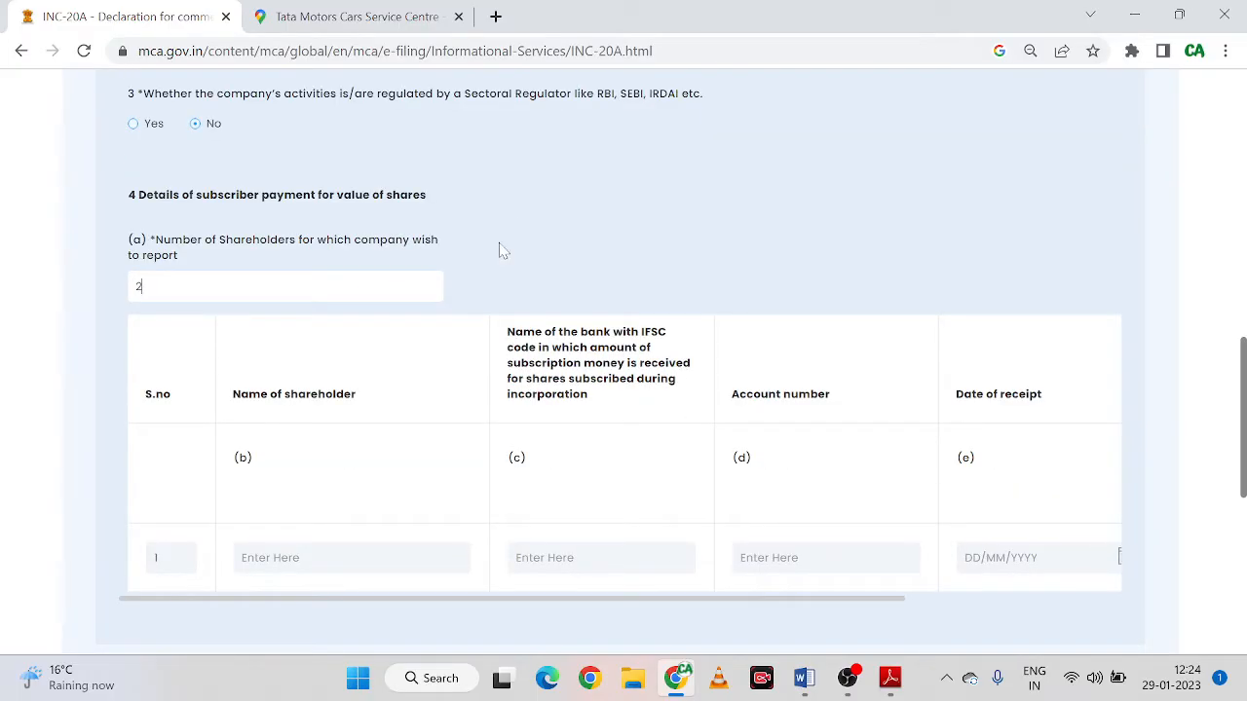
scroll(376, 438, down, 2)
scroll(248, 270, up, 2)
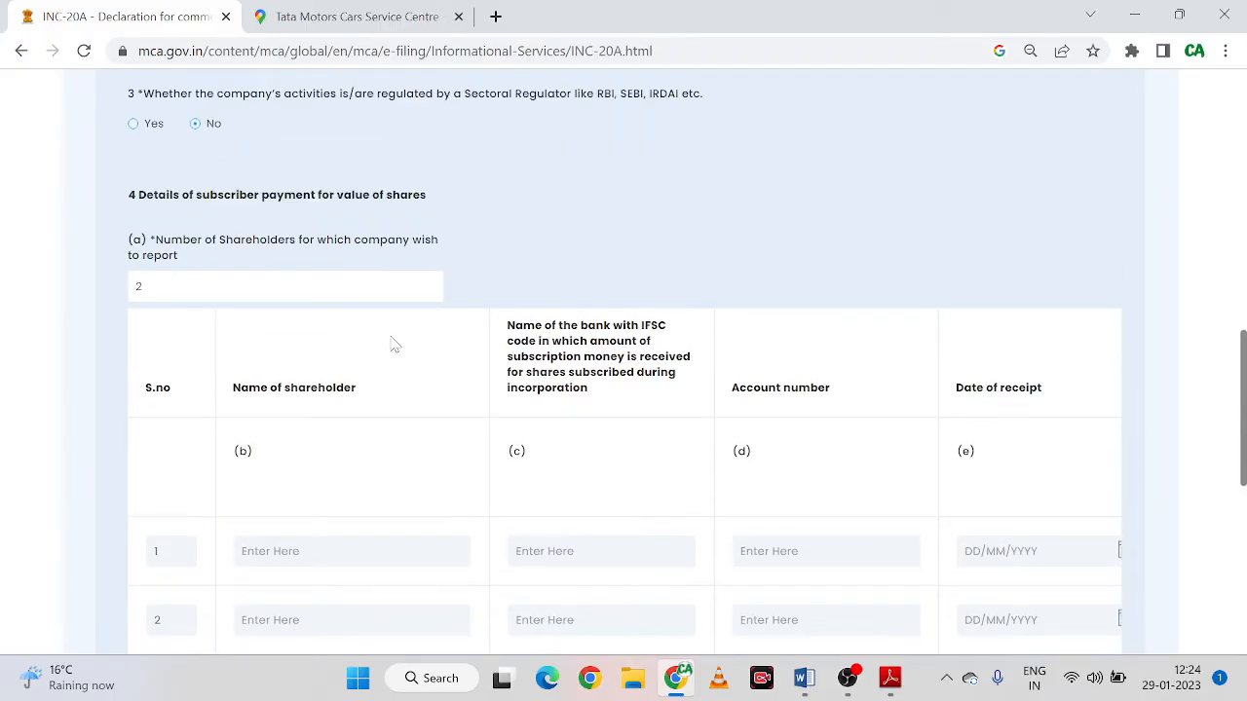
scroll(393, 345, down, 2)
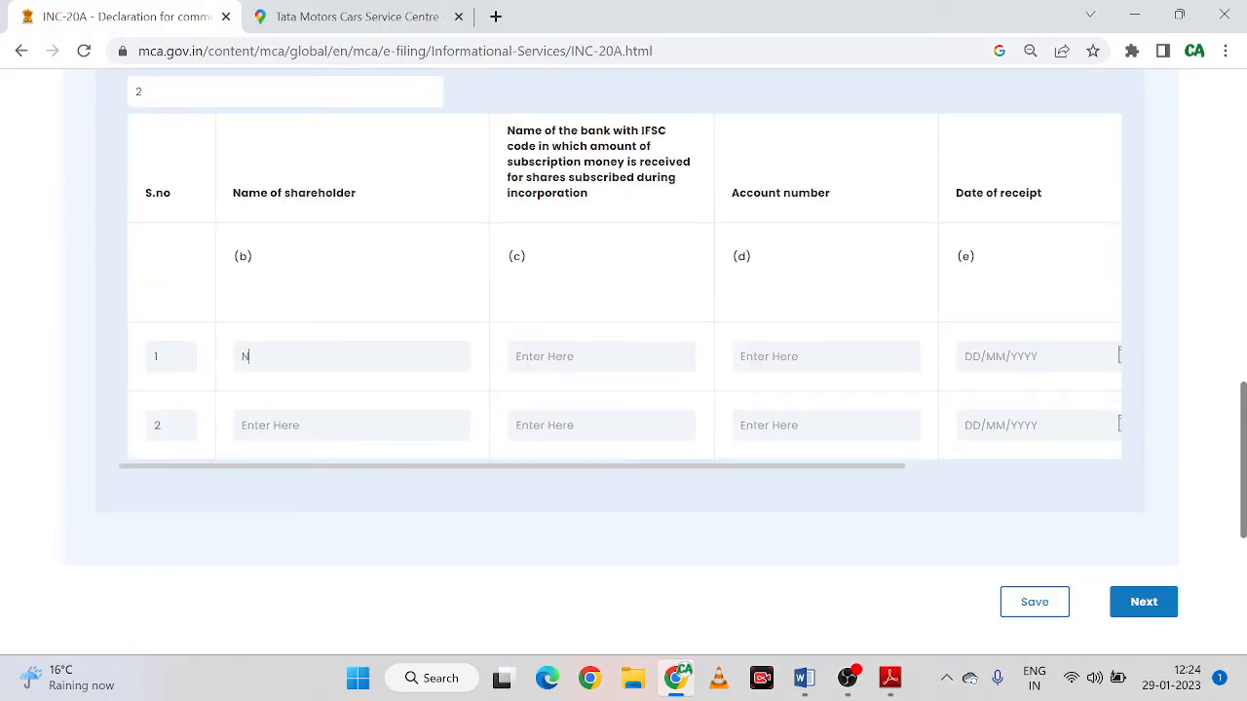
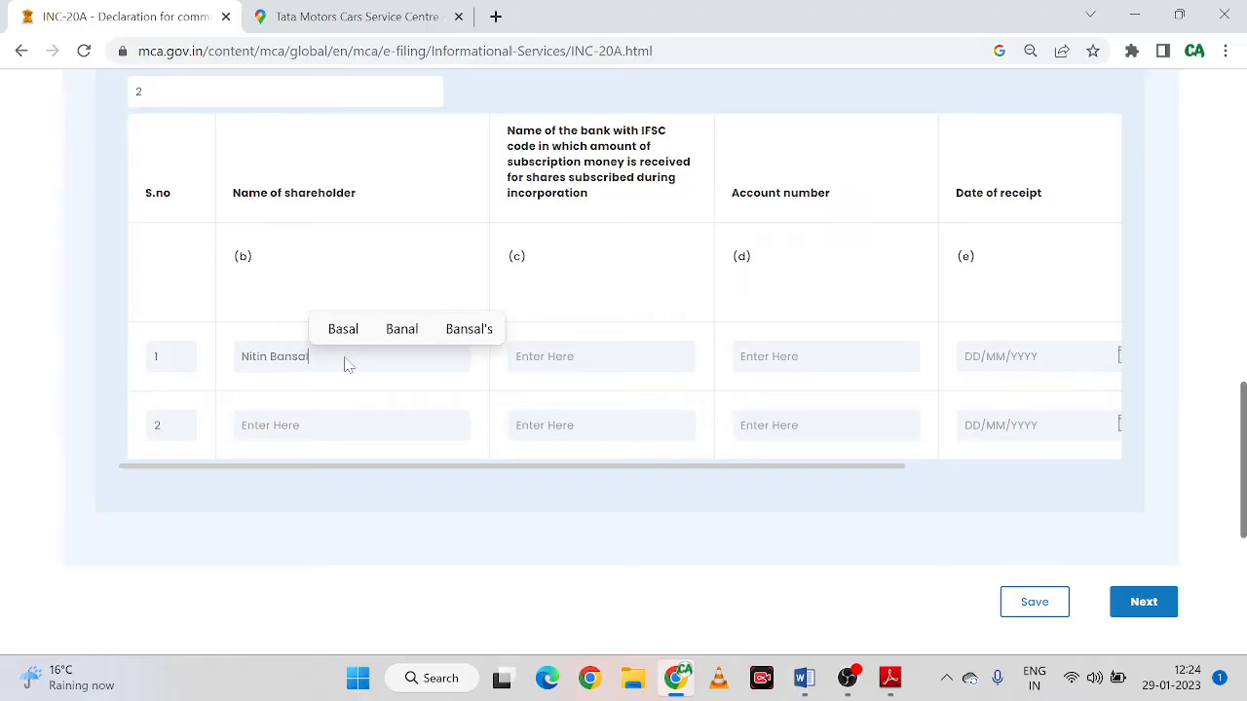
Enter the two shareholders' names in rows 1 and 2 of the shareholder table
key(Tab)
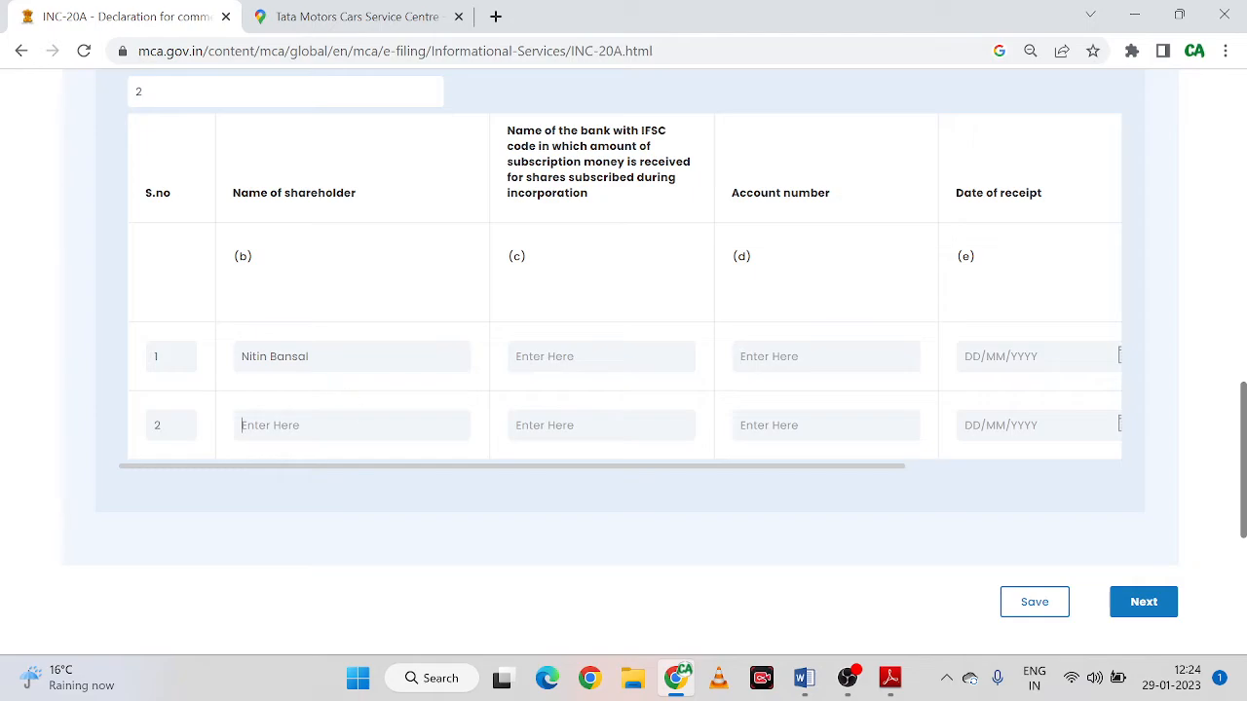
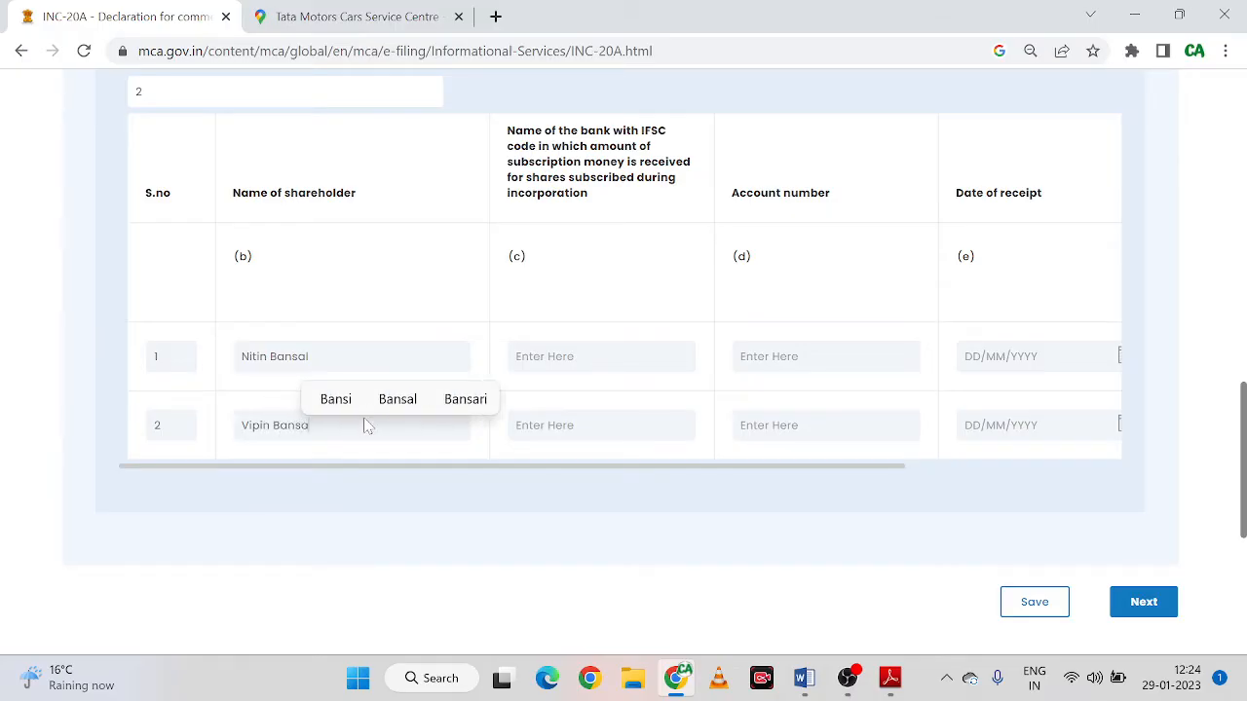
key(Tab)
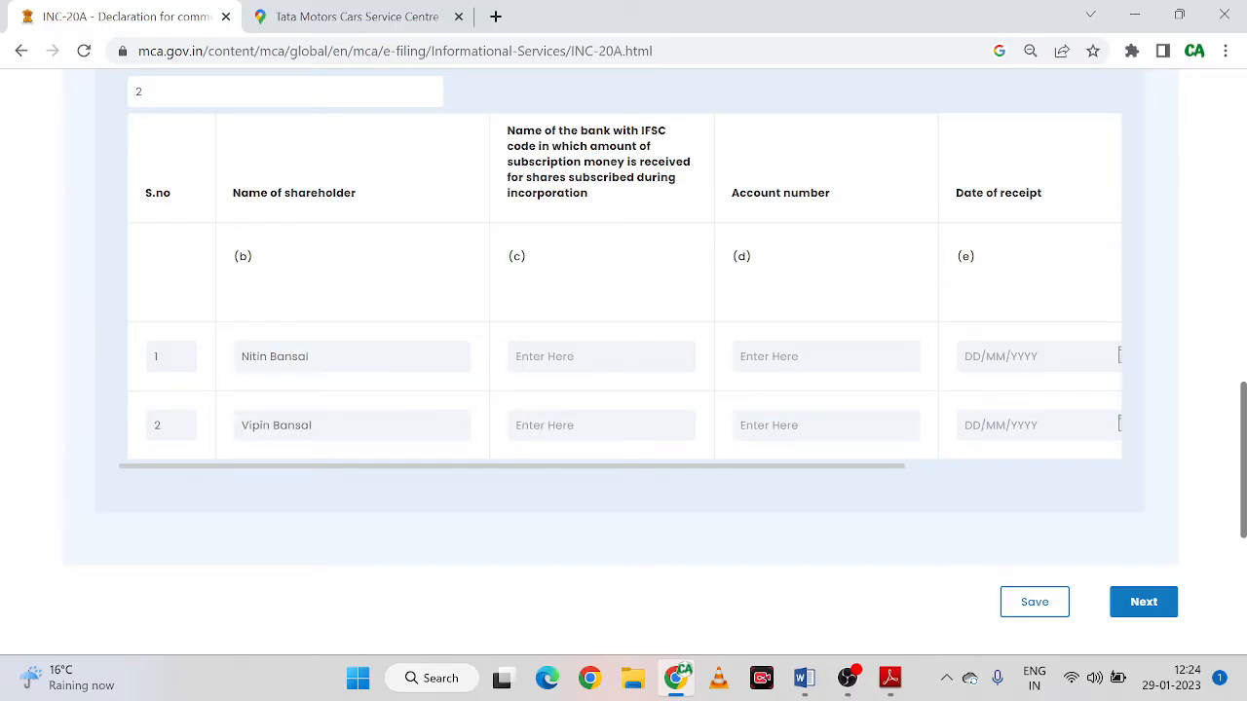
click(555, 359)
Enter row 1's bank as 'punjab nantion Bank, PUNB01215' and paste it into row 2
text(P)
key(BackSpace)
text(pu)
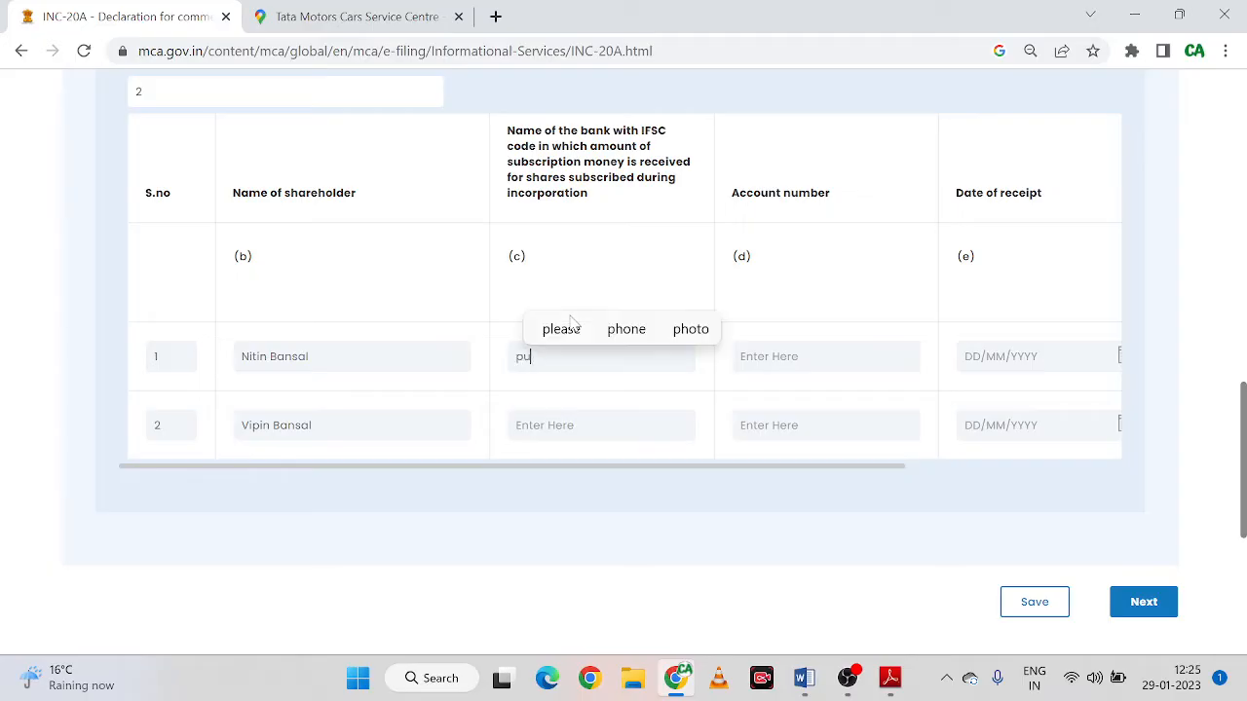
text(njab nantion )
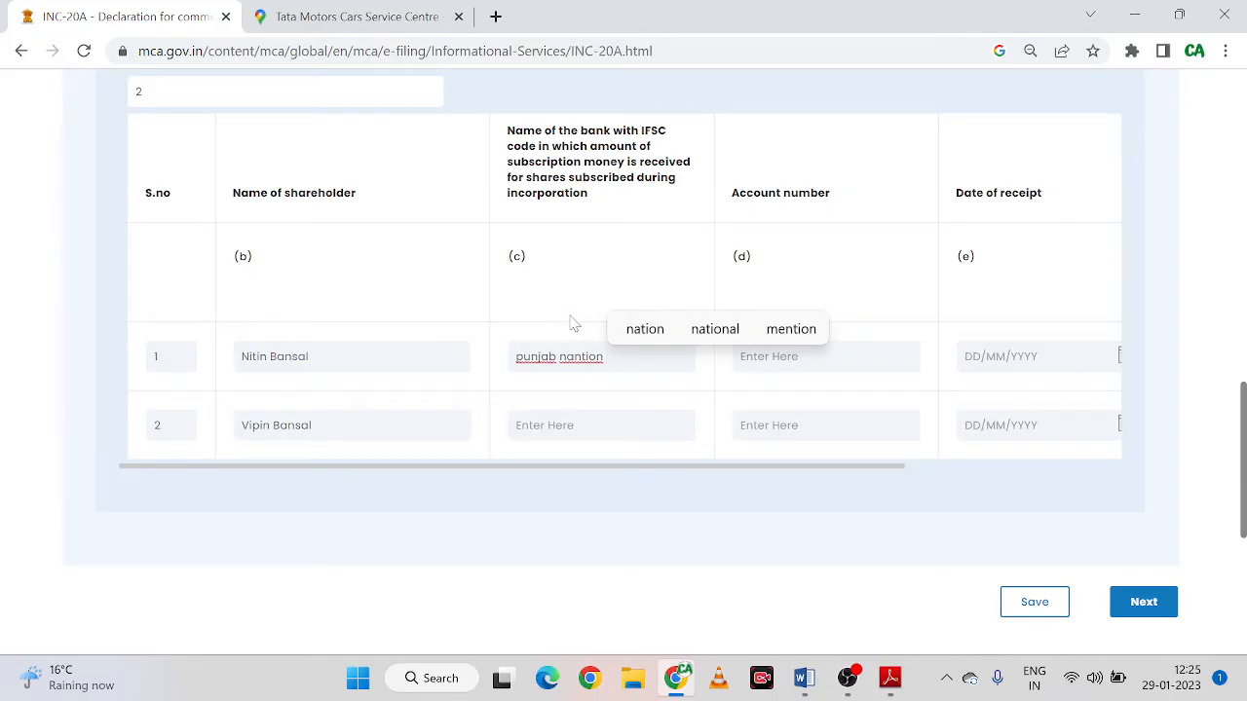
text(Bansk)
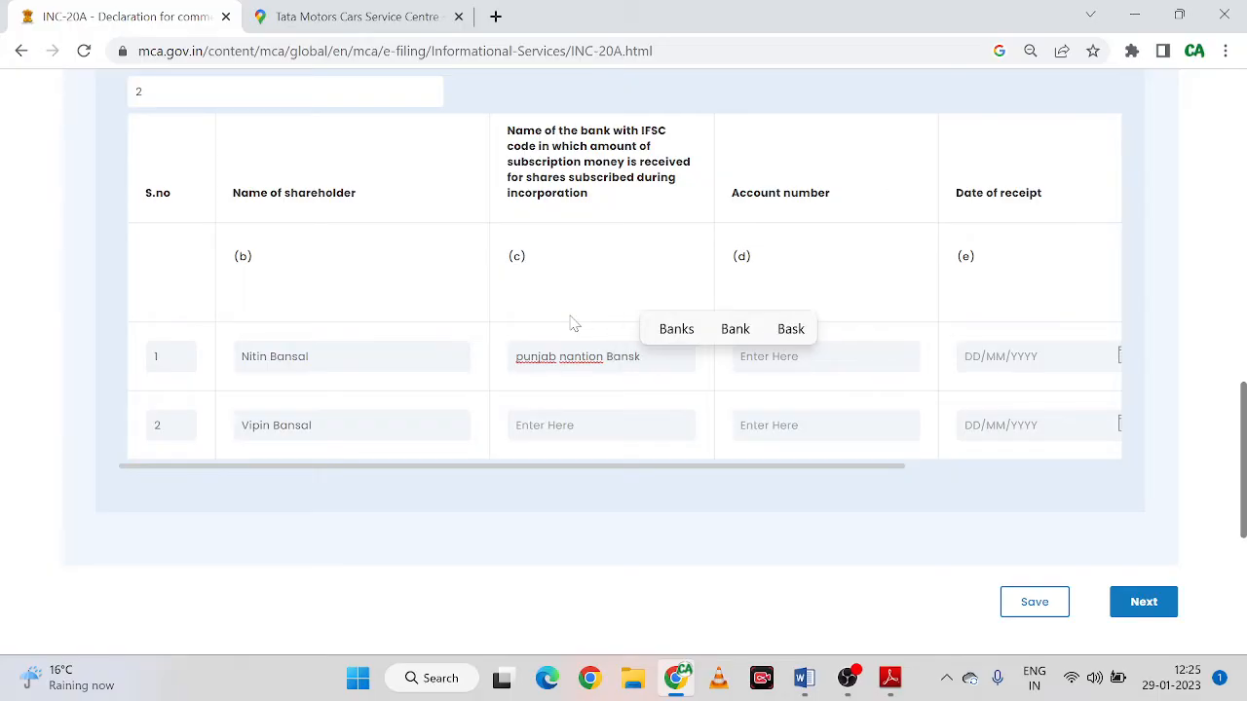
key(BackSpace)
key(BackSpace)
text(k)
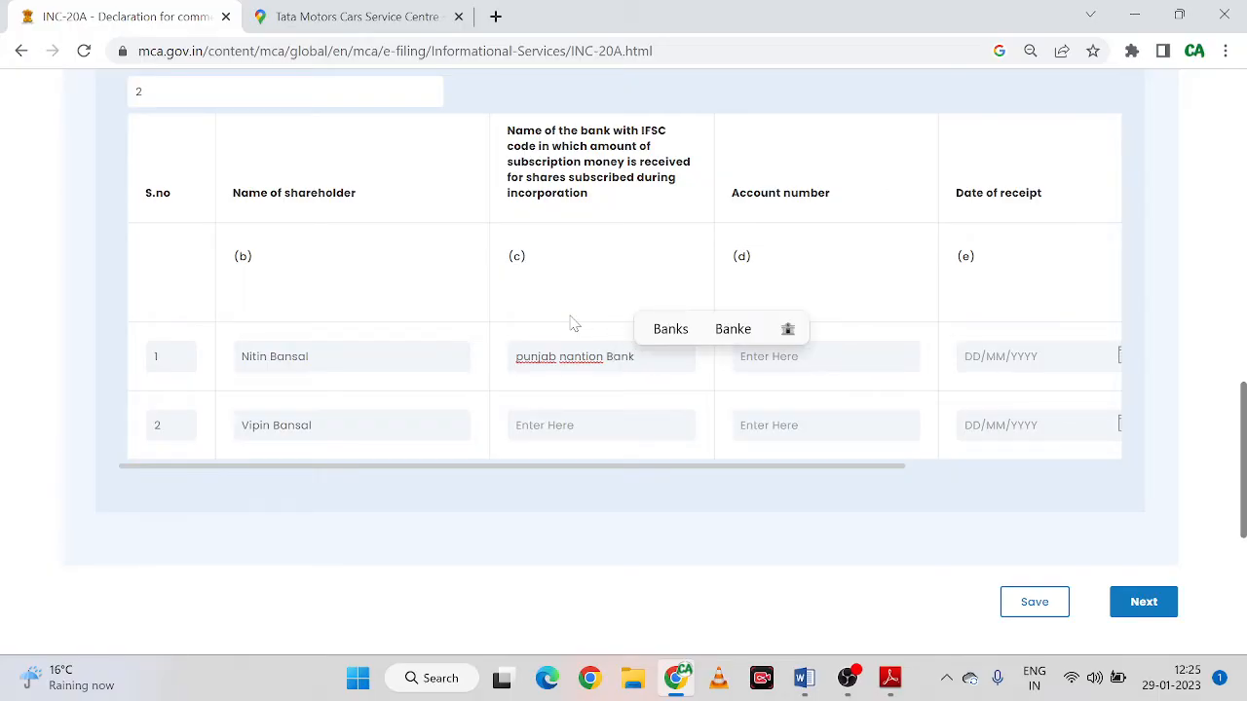
text(, PU)
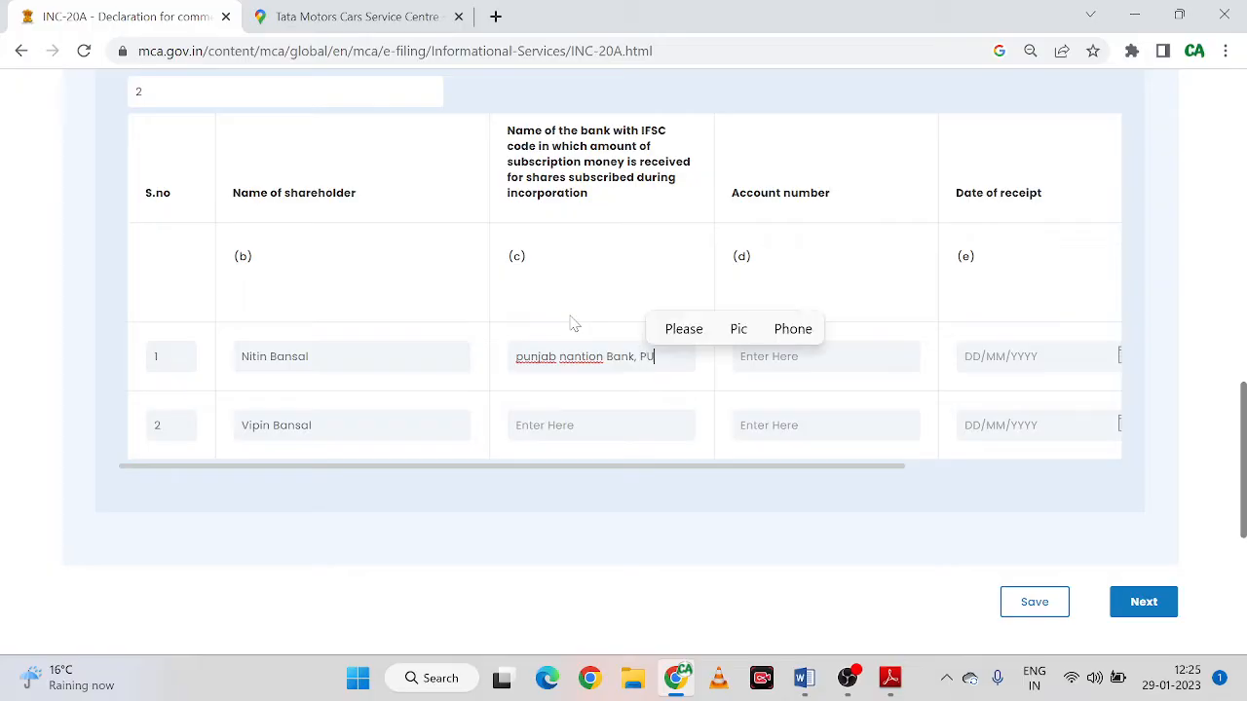
text(NB0121500)
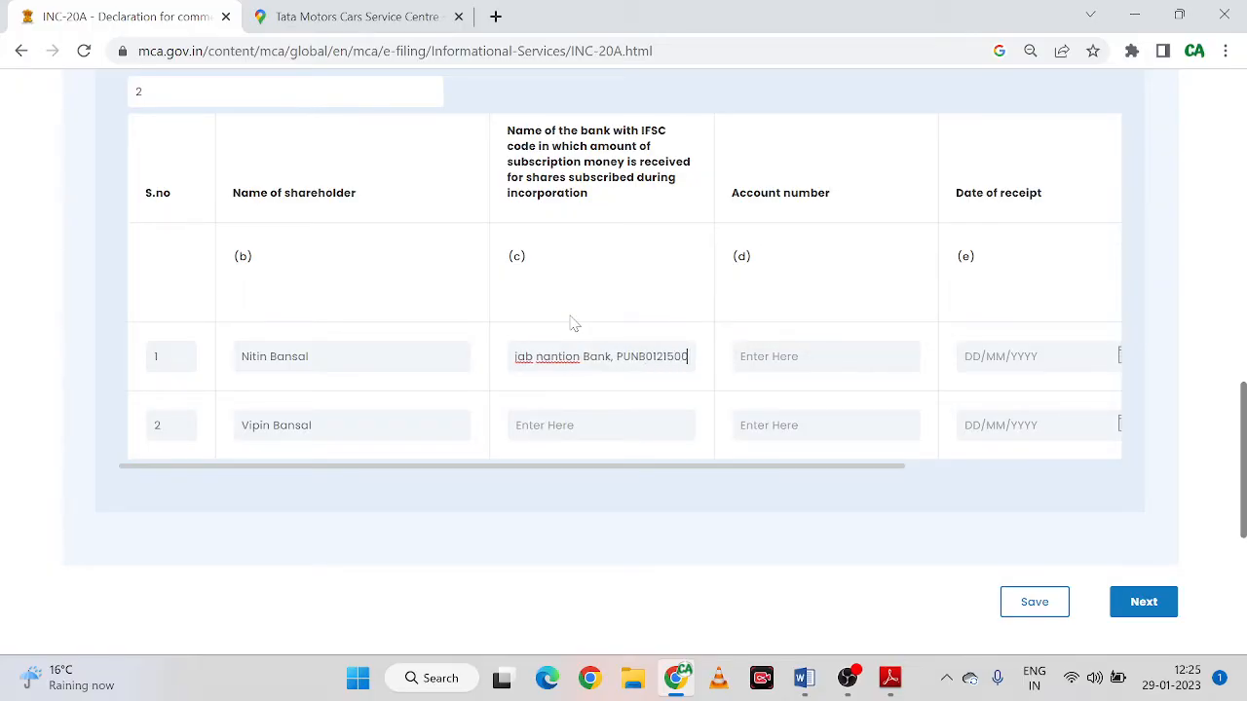
key(Tab)
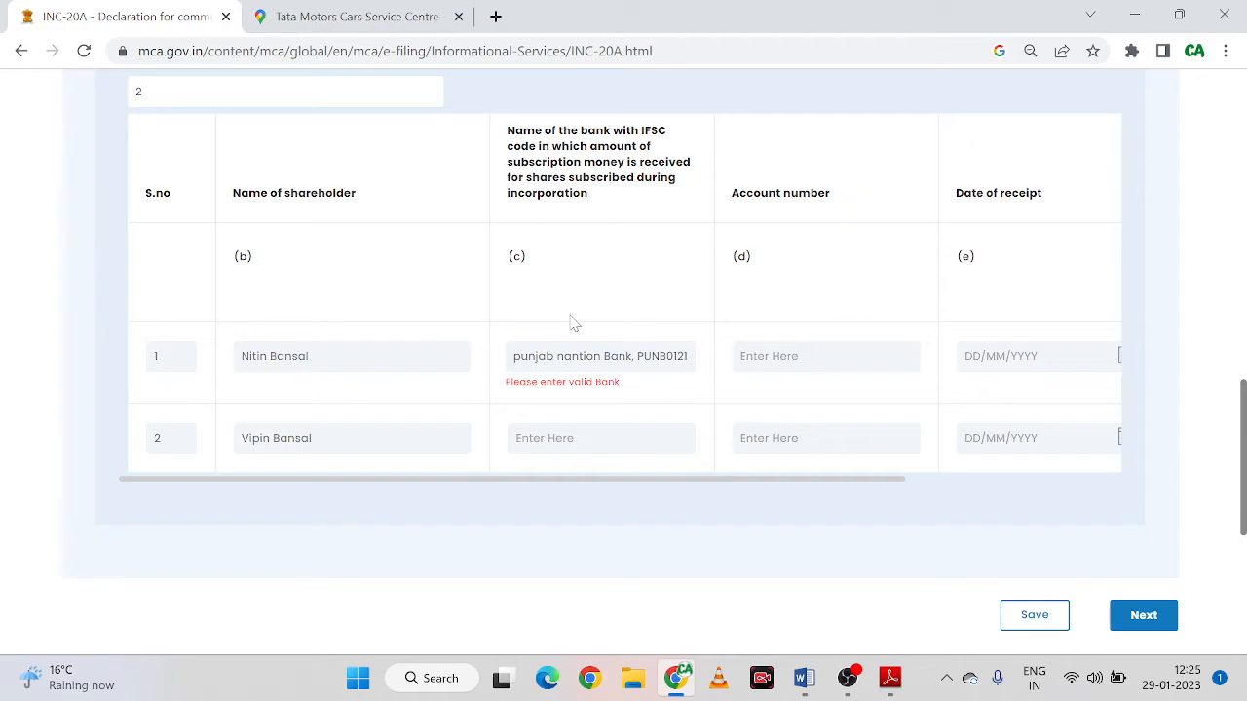
key(shift+Tab)
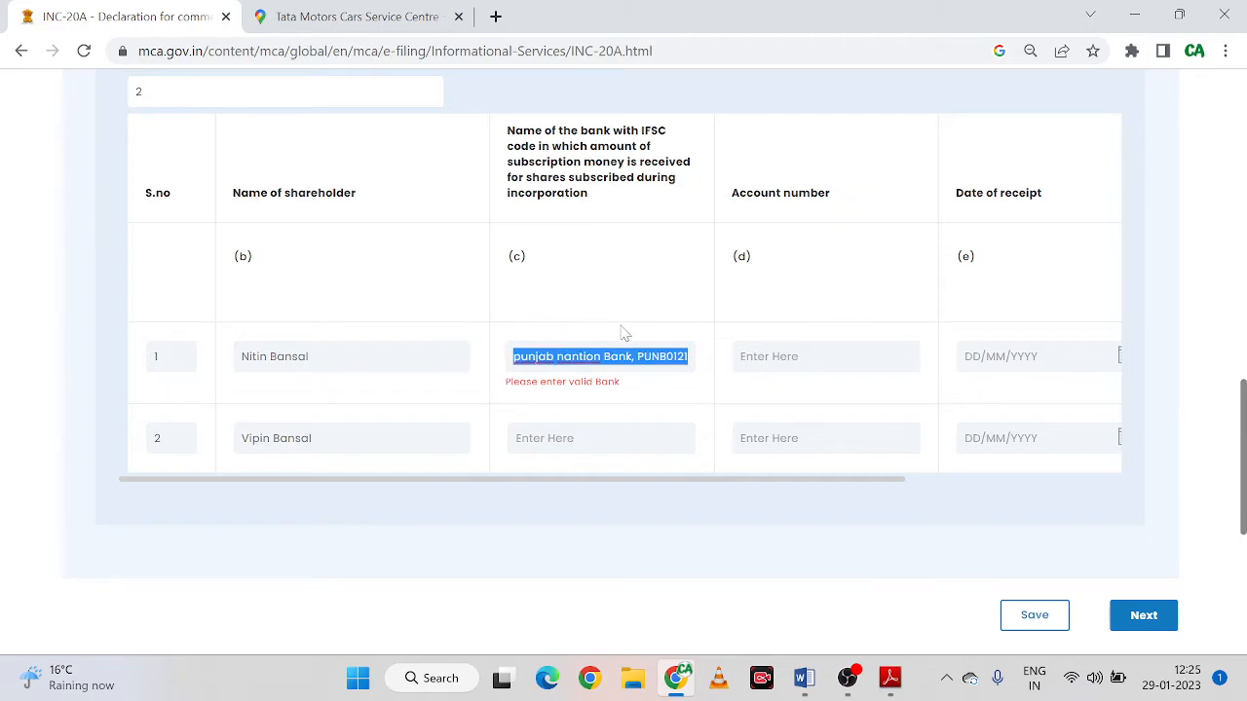
click(575, 439)
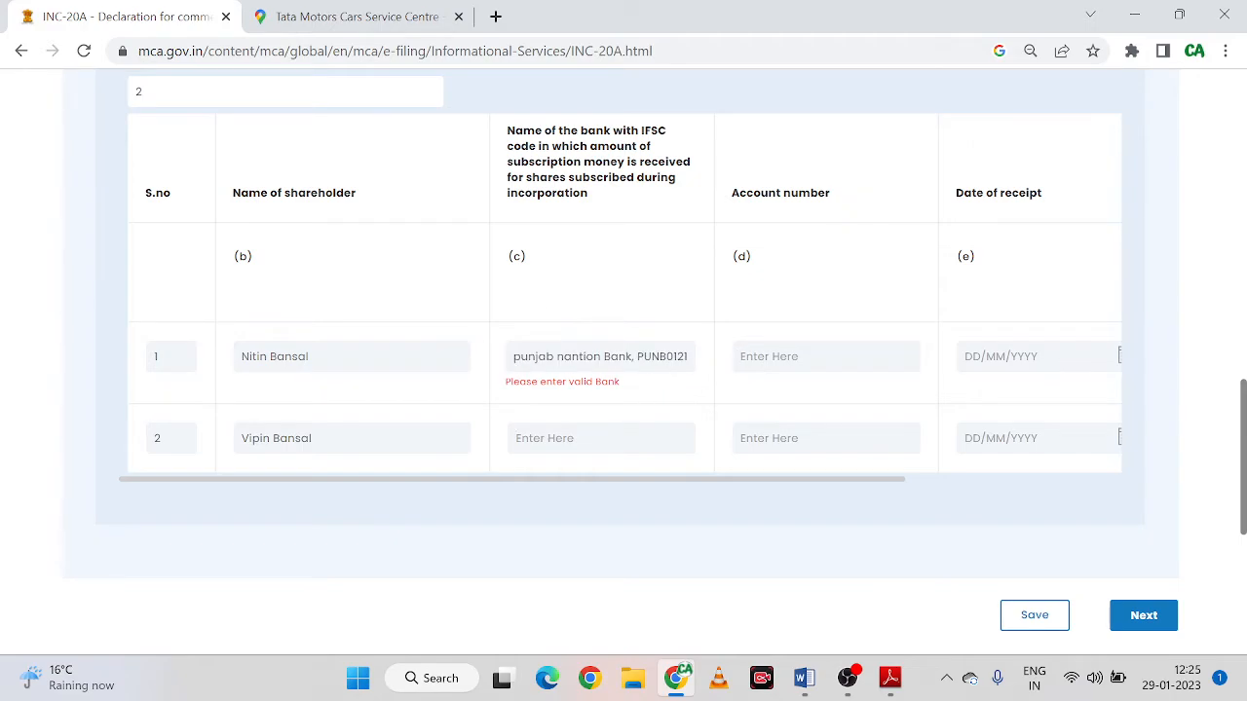
text(punjab nantion Bank, PUNB0121500)
Correct row 1's bank text to 'Punjab nantion Bank PUNB0121500', removing the comma and extra space
click(554, 356)
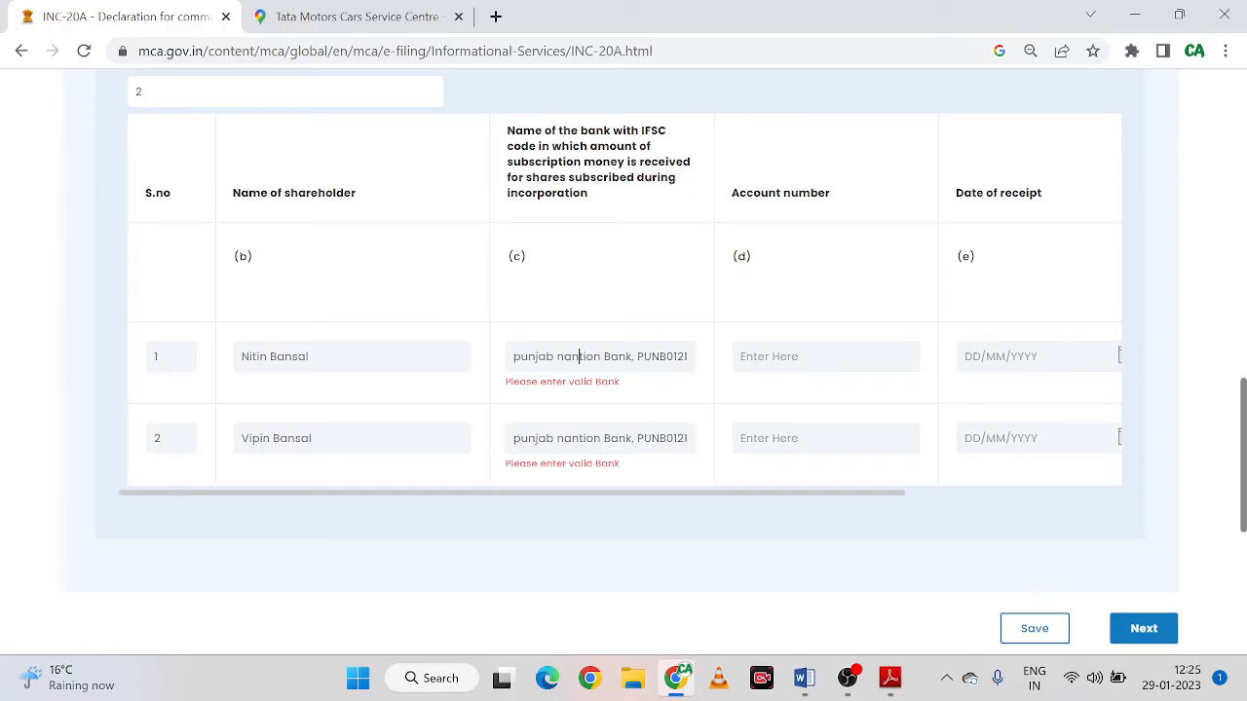
key(Right)
key(Right)
key(Right)
key(Right)
key(Right)
key(Right)
key(Right)
key(shift+Left)
key(shift+Left)
key(shift+Left)
key(shift+Left)
key(shift+Left)
key(shift+Left)
key(shift+Left)
key(shift+Left)
key(shift+Left)
key(shift+Left)
key(shift+Left)
key(shift+Left)
key(shift+Left)
key(shift+Left)
key(shift+Left)
key(shift+Left)
key(shift+Left)
key(shift+Left)
key(shift+Left)
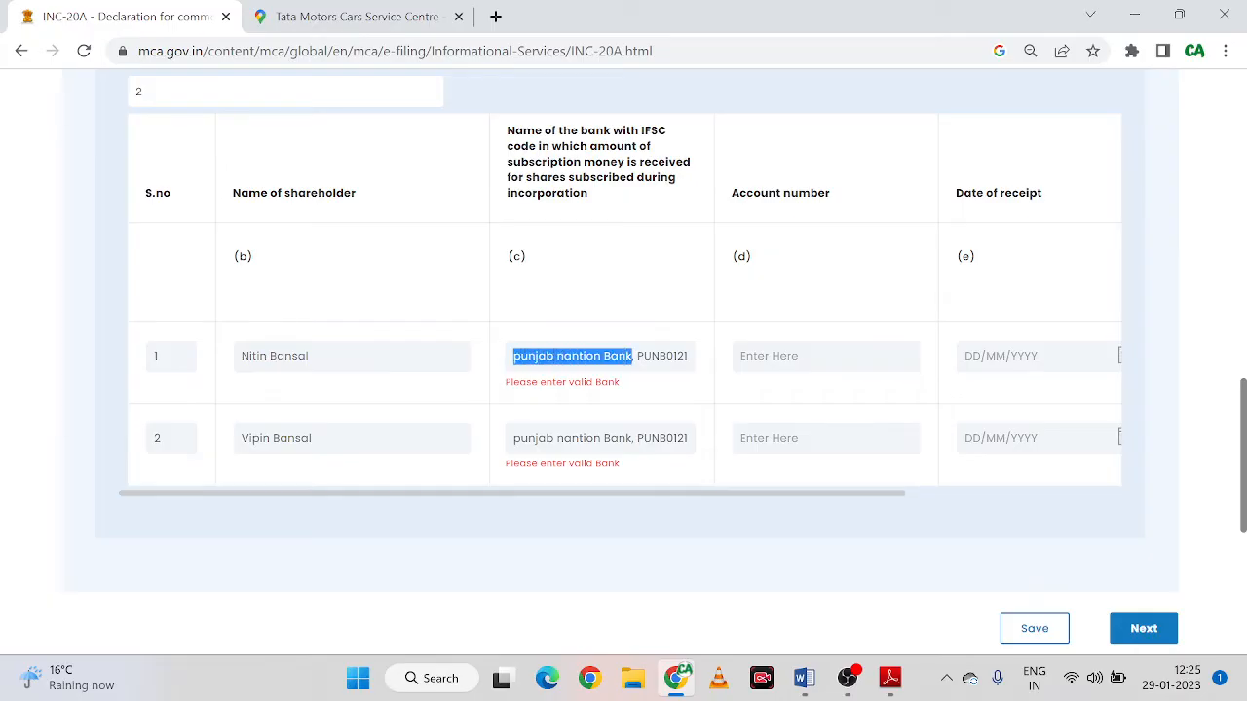
text(PNB, \PUNB0121500)
key(Tab)
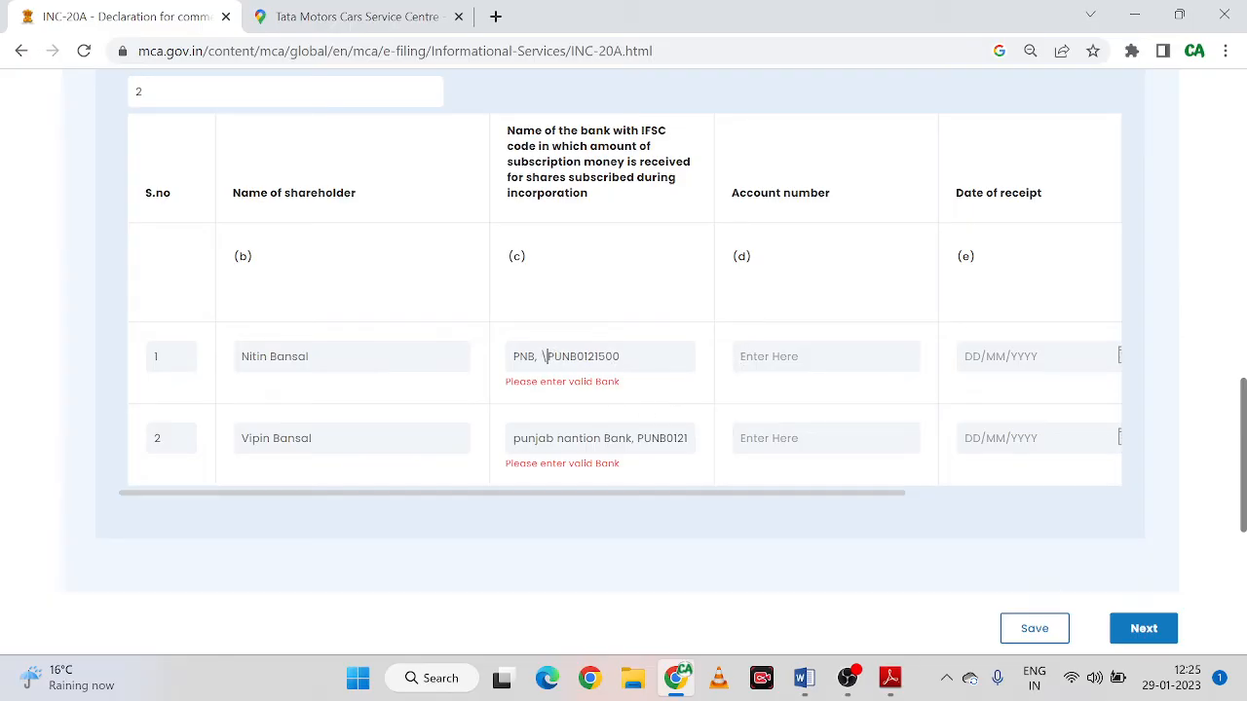
key(BackSpace)
key(BackSpace)
key(Tab)
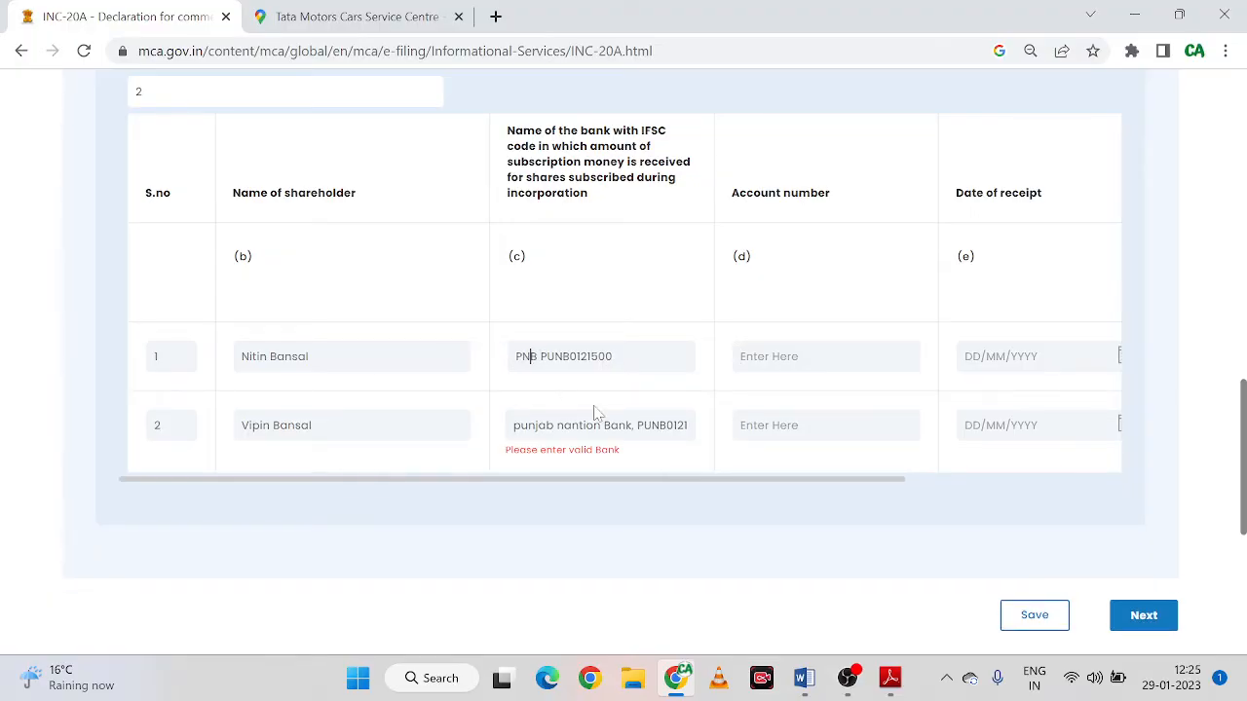
key(BackSpace)
key(BackSpace)
text(unjab )
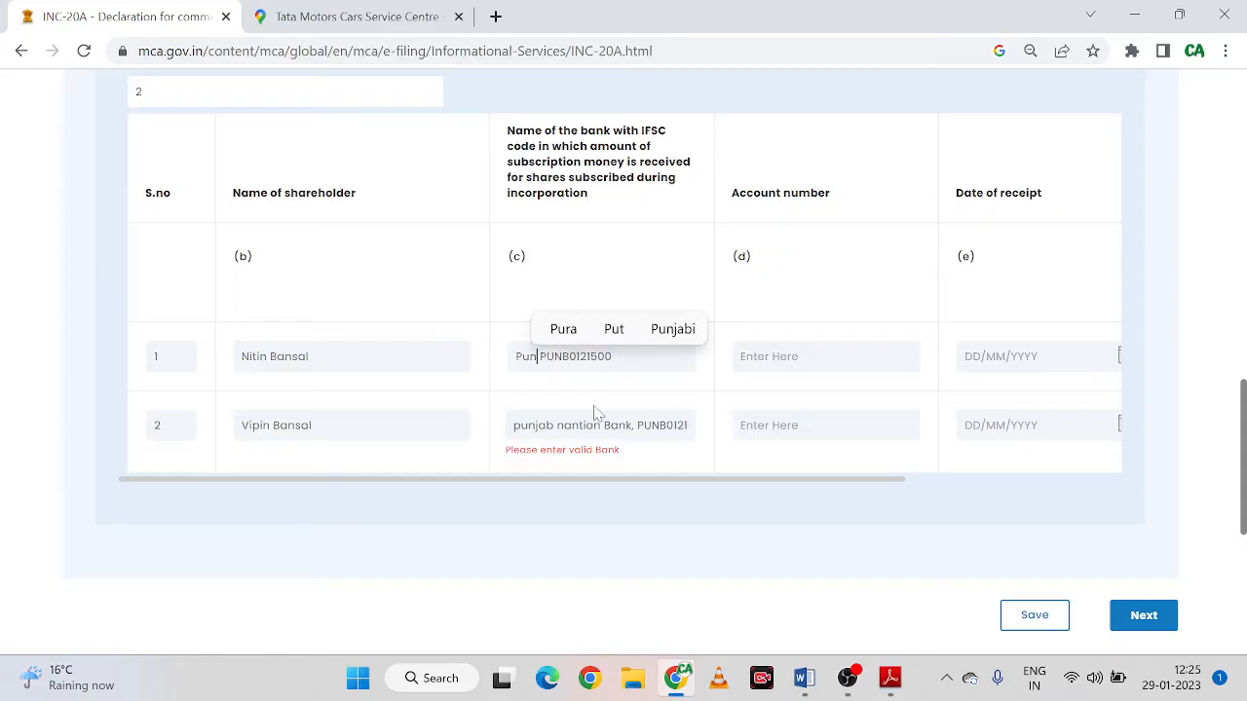
text(nantio)
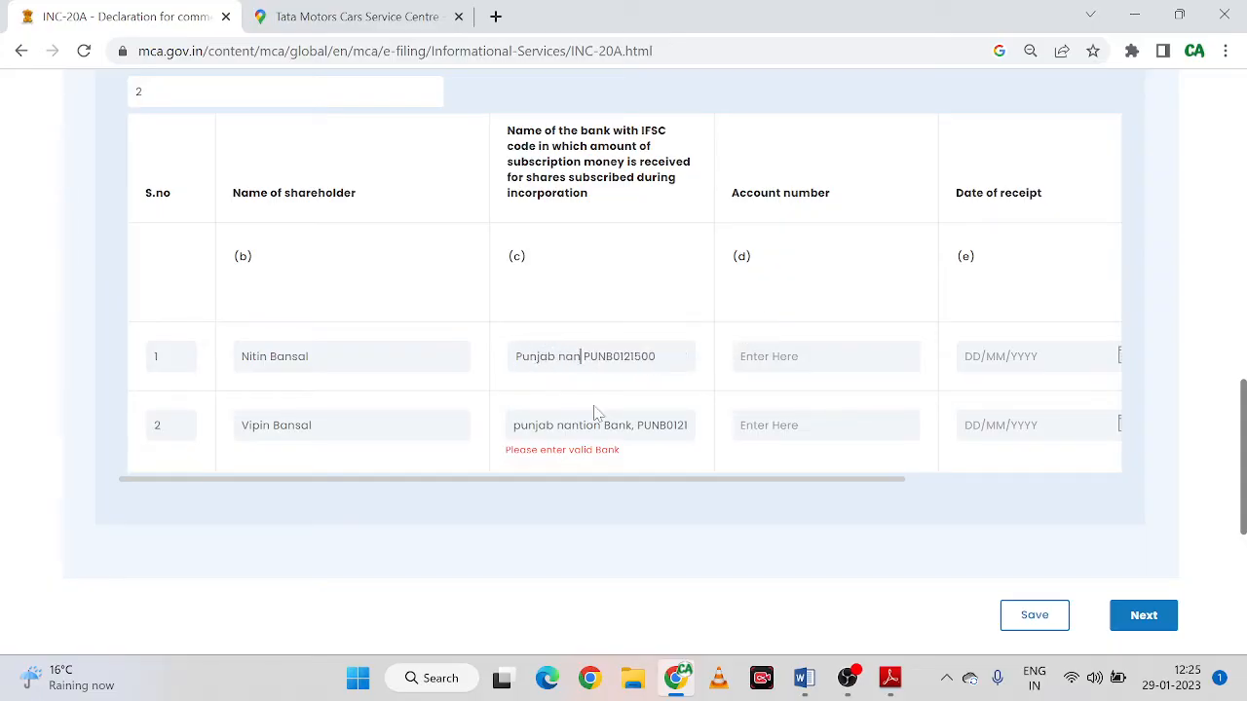
text(n Ban)
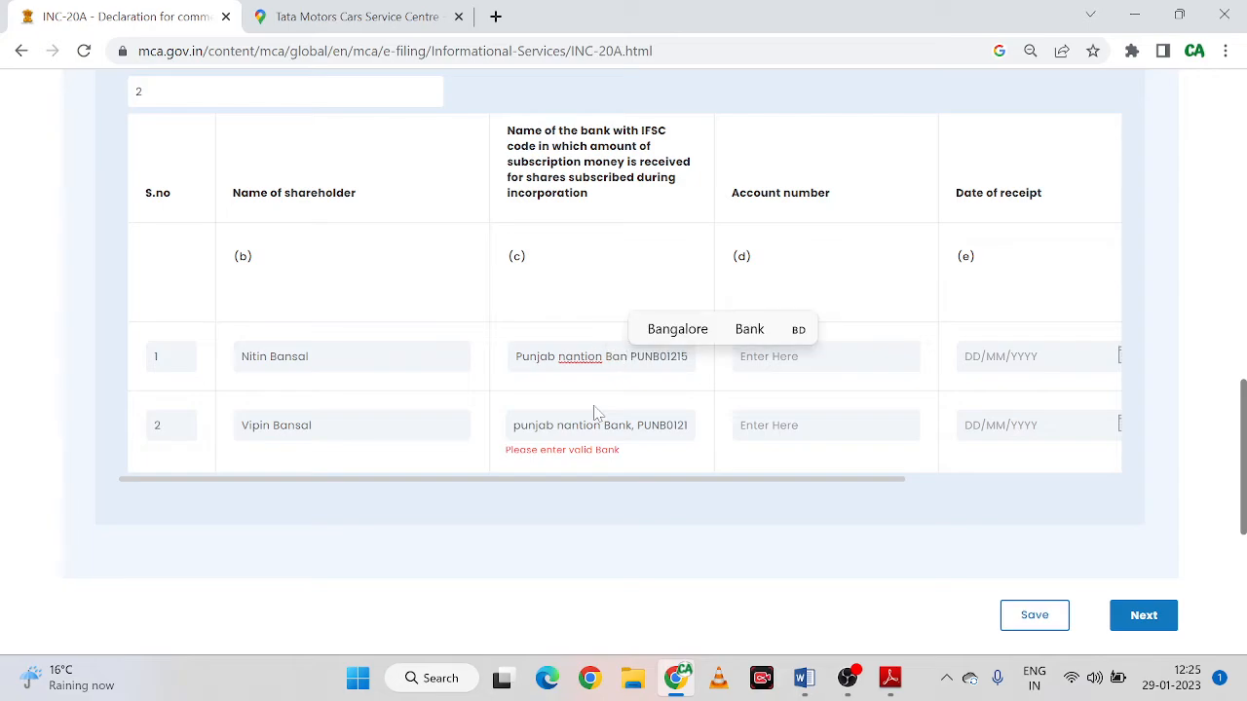
text(k)
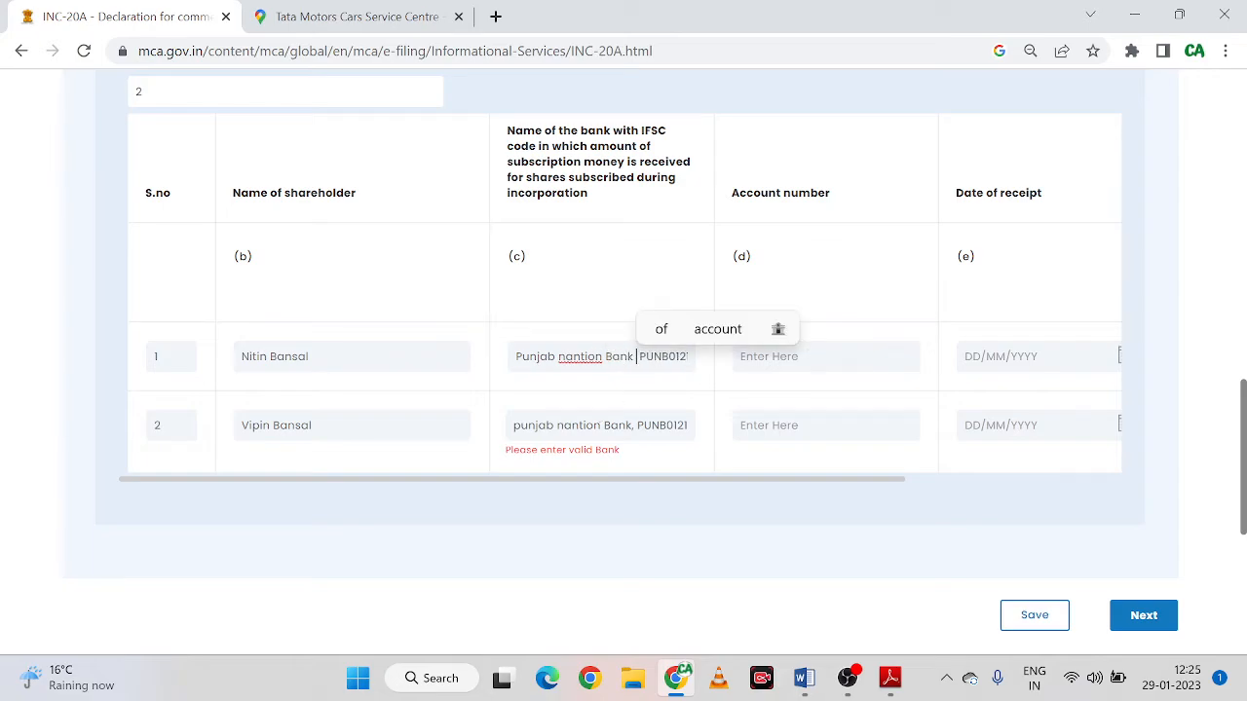
key(BackSpace)
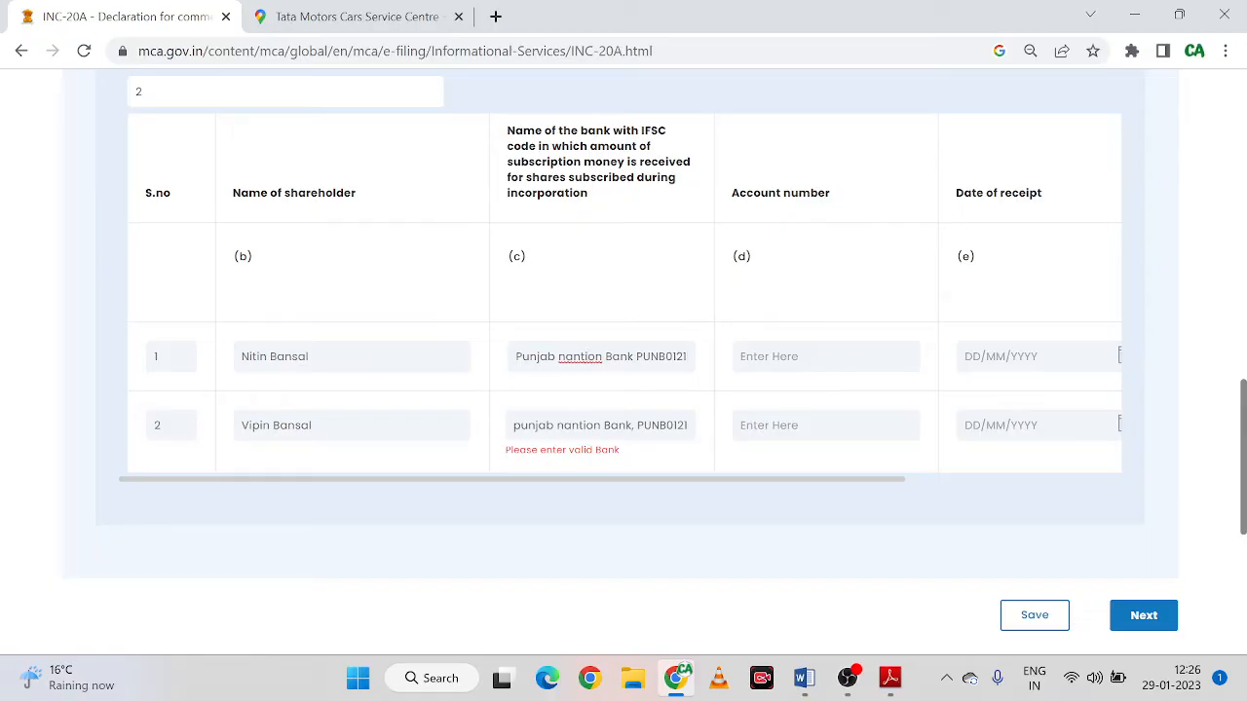
Copy row 1's corrected bank details over the bank text in row 2
drag(516, 357, 724, 376)
key(ctrl+c)
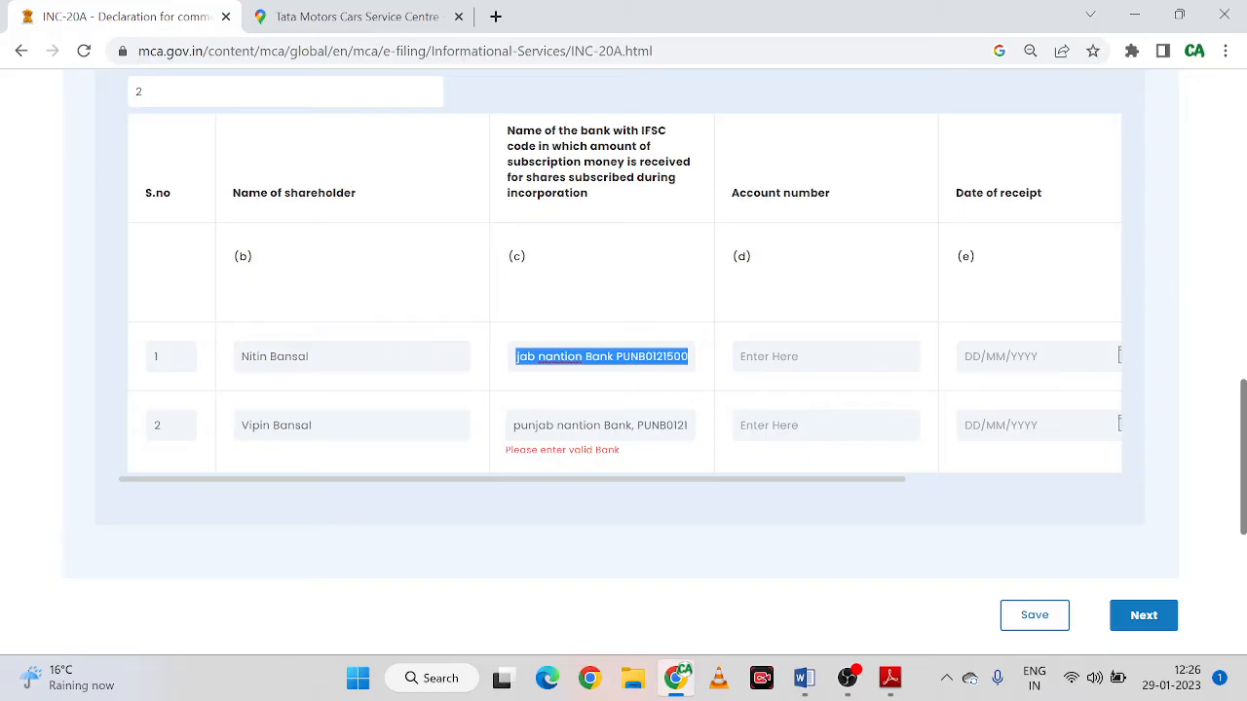
drag(515, 426, 727, 439)
key(ctrl+v)
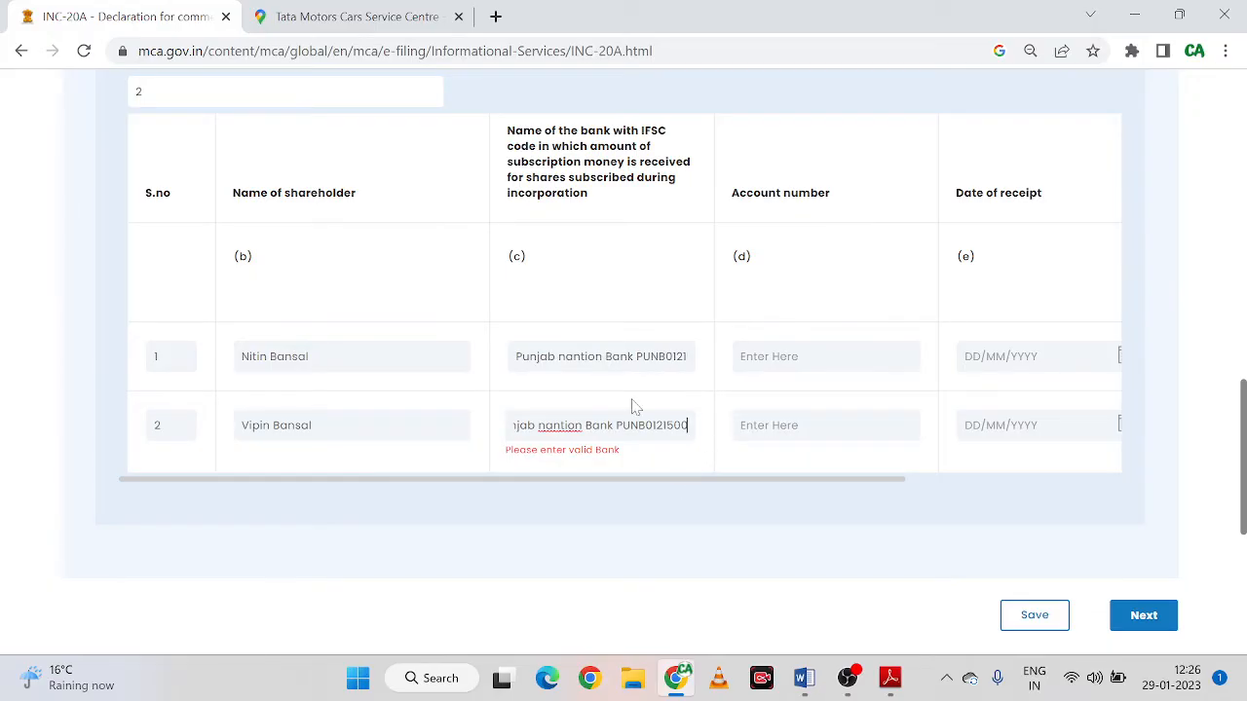
Type the bank account number in row 1 and paste the same number into row 2
click(770, 357)
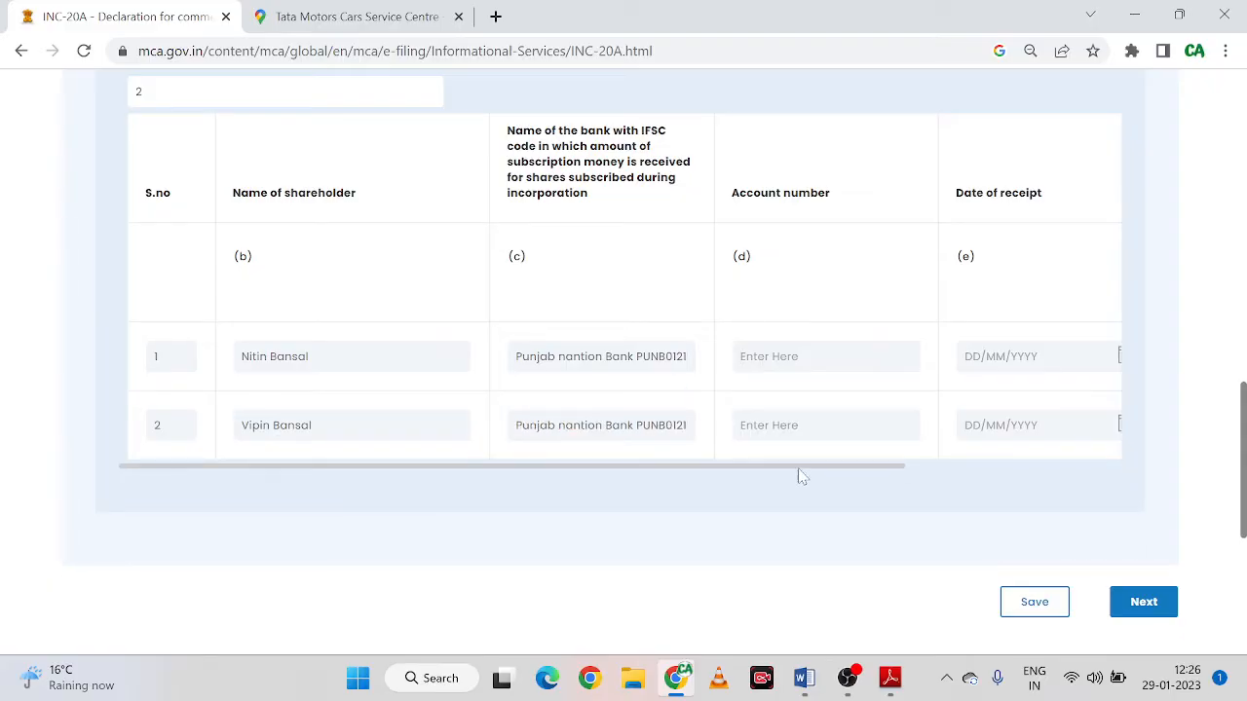
drag(806, 460, 1038, 468)
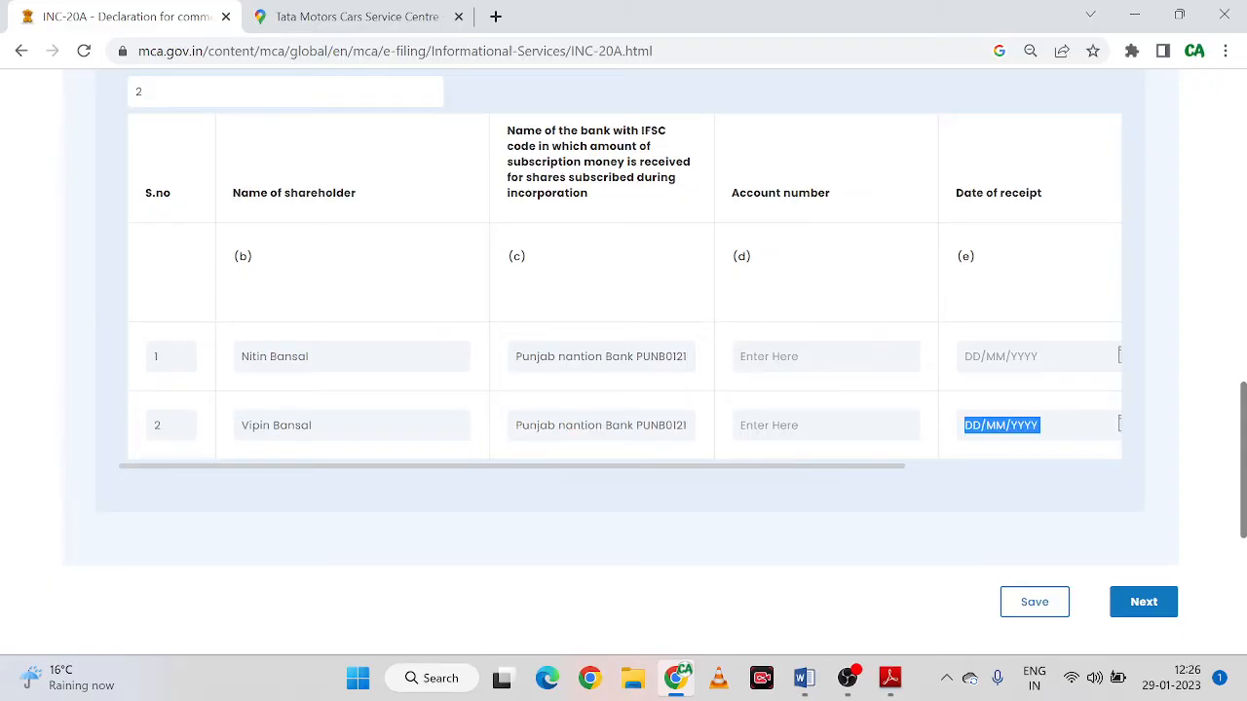
click(769, 357)
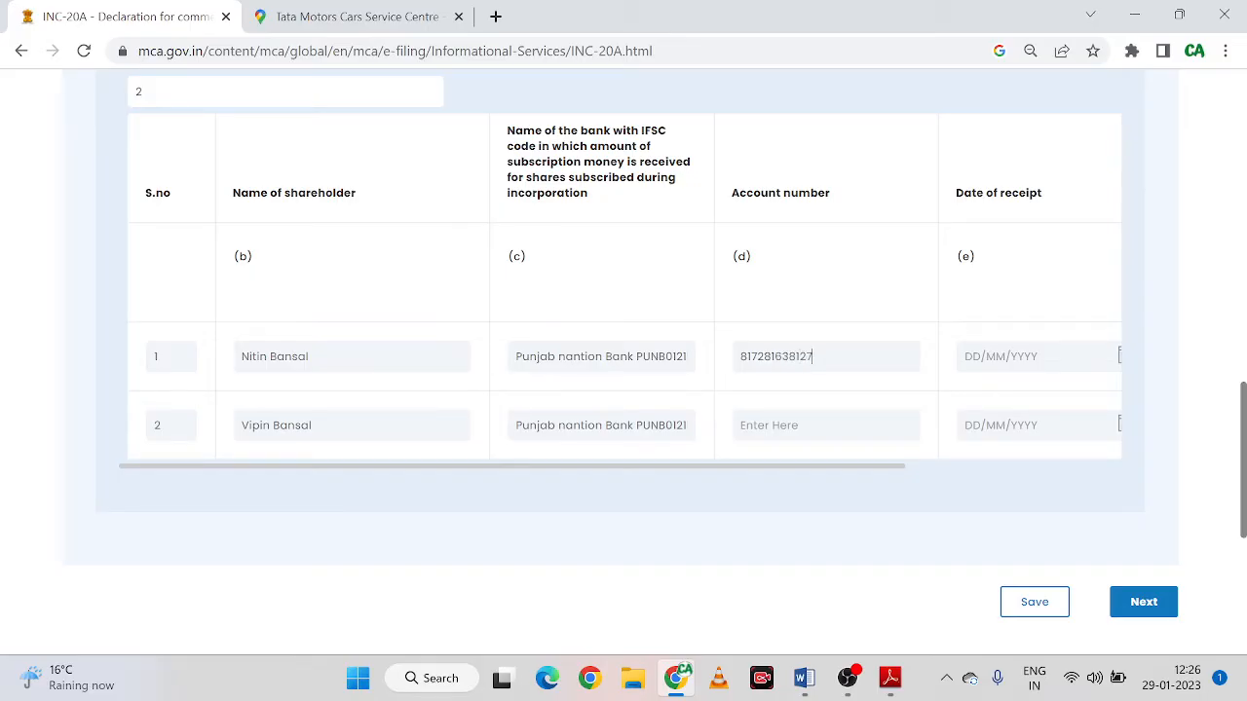
key(shift+Left)
key(shift+Left)
key(shift+Left)
key(shift+Left)
key(shift+Left)
key(shift+Left)
key(shift+Left)
key(shift+Left)
key(shift+Left)
key(shift+Left)
key(shift+Left)
key(shift+Left)
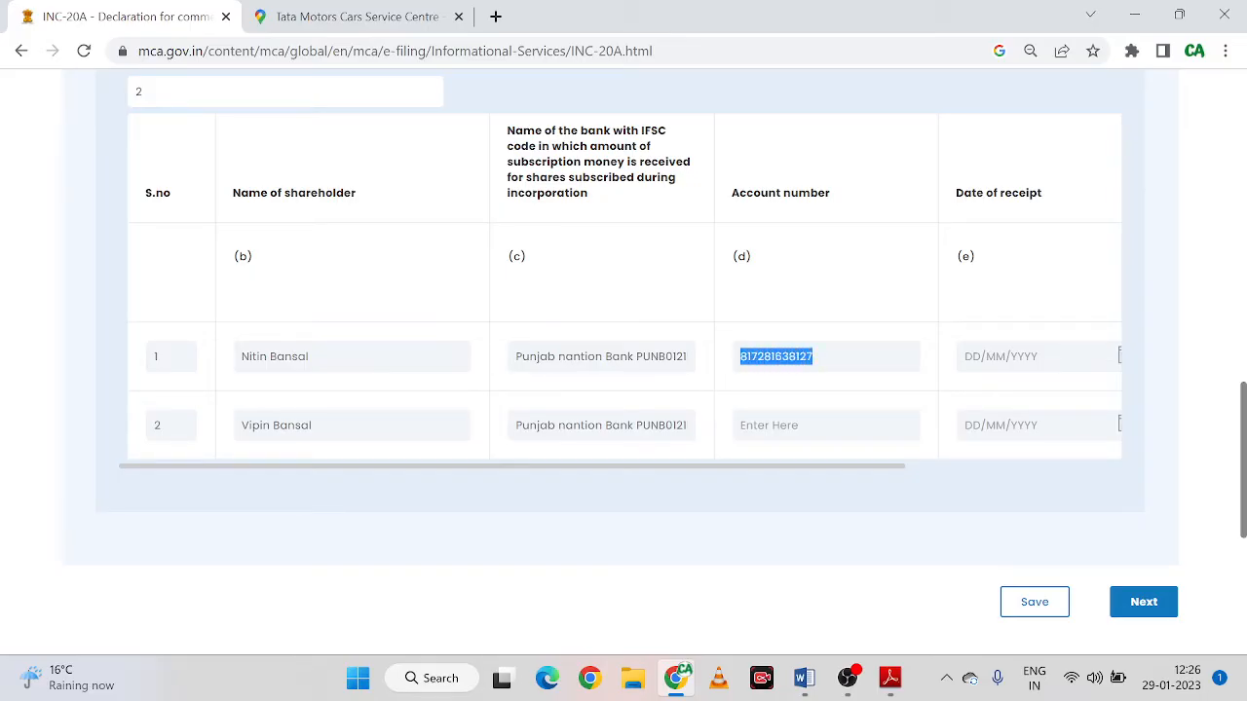
click(826, 424)
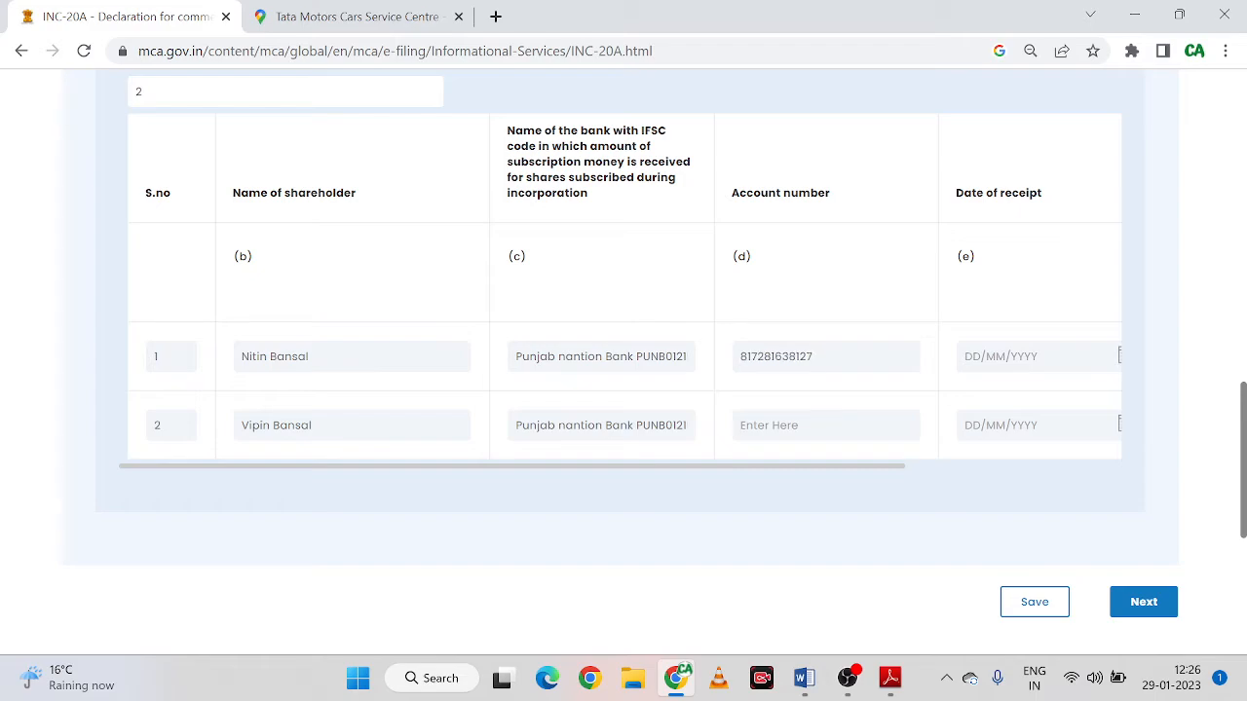
key(ctrl+v)
drag(802, 466, 980, 466)
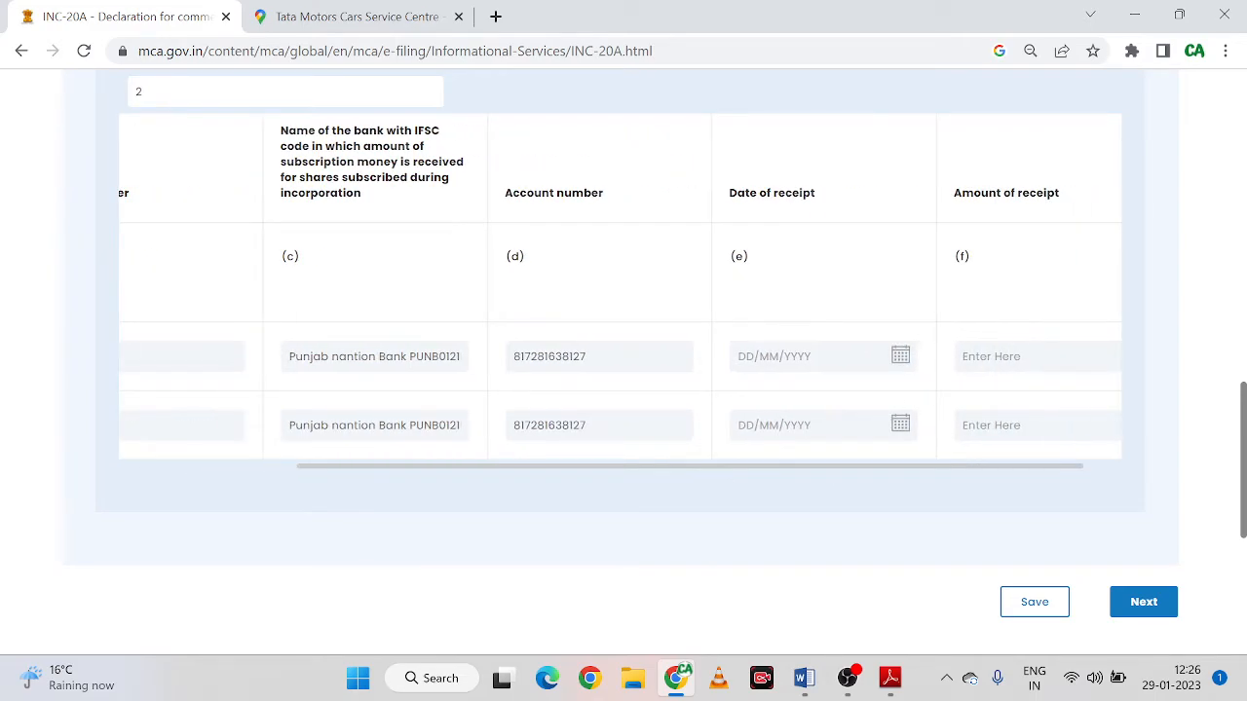
Set row 1's date of receipt to 14/09/2022 using the calendar
click(900, 357)
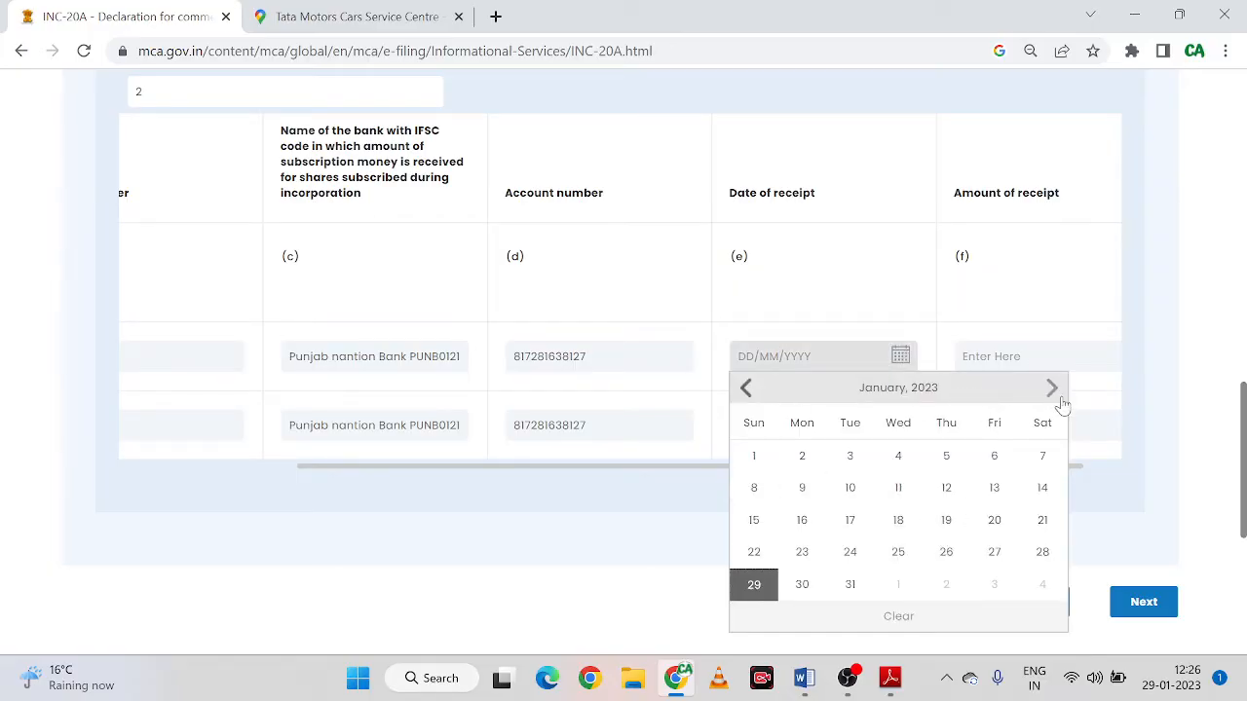
click(747, 391)
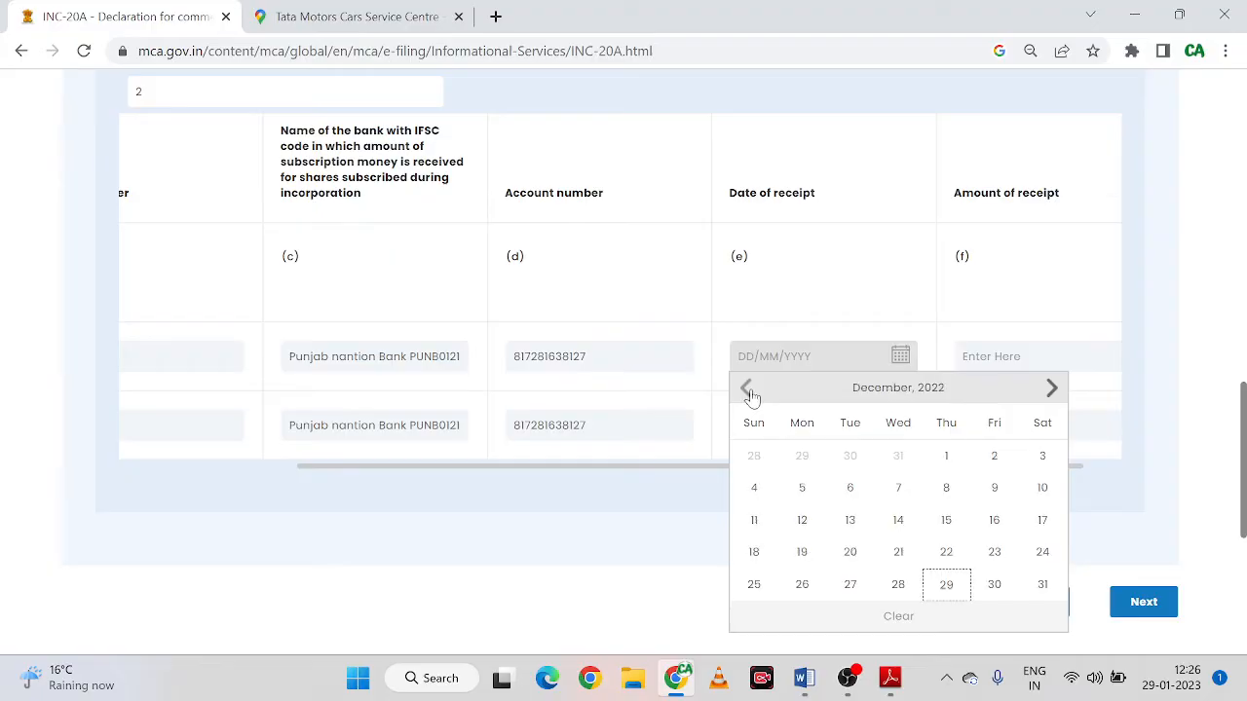
click(750, 392)
click(1054, 389)
click(1054, 390)
click(1054, 390)
click(750, 391)
click(750, 391)
click(747, 391)
click(747, 391)
click(748, 391)
click(898, 519)
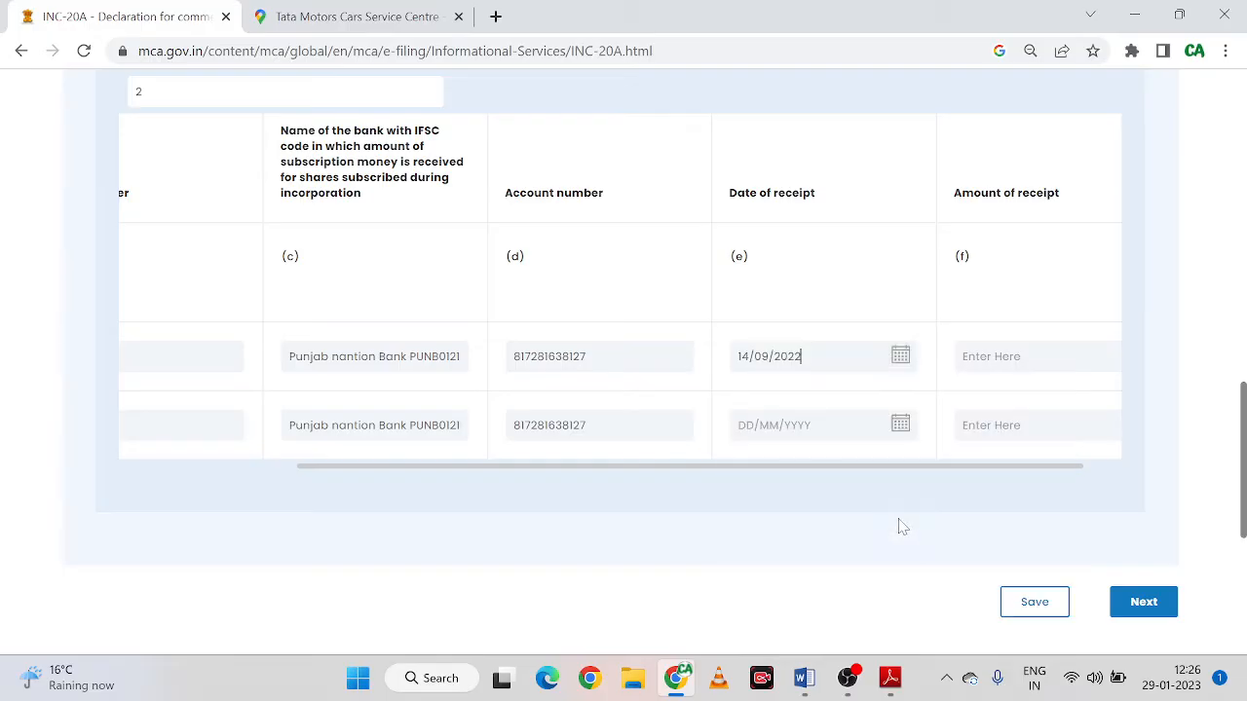
Set row 2's date of receipt to 14/09/2022 as well
click(900, 426)
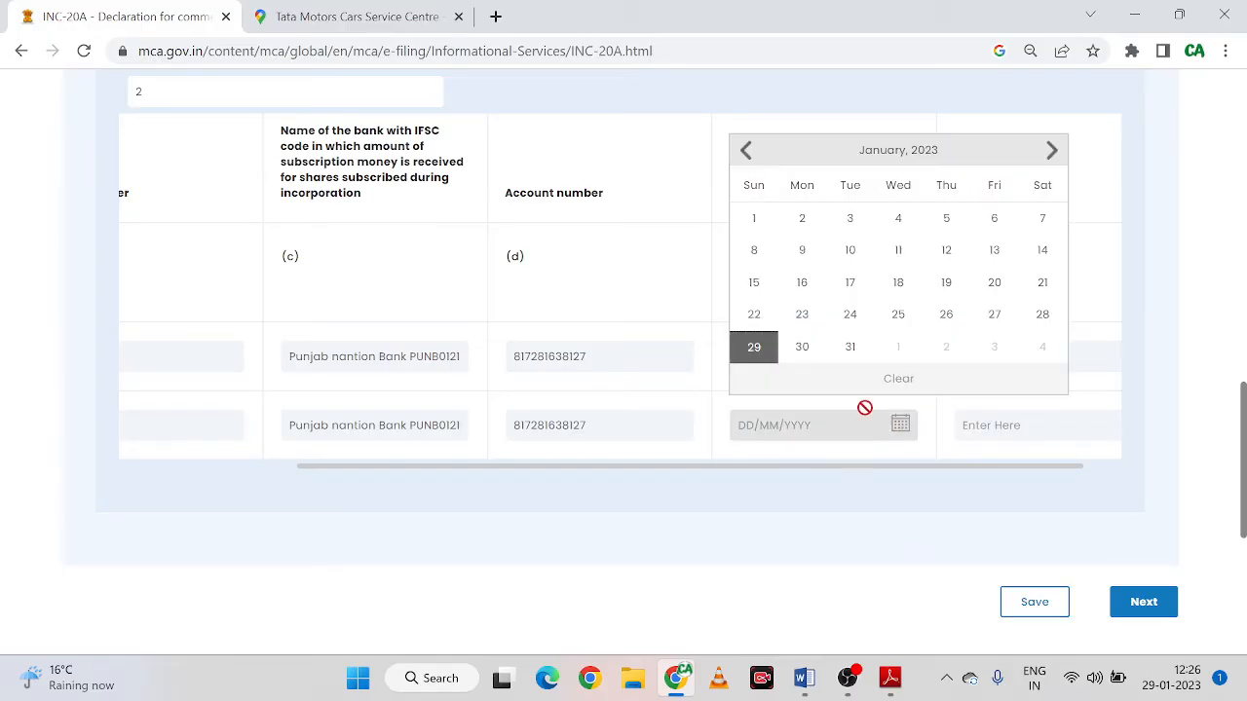
click(748, 152)
click(749, 152)
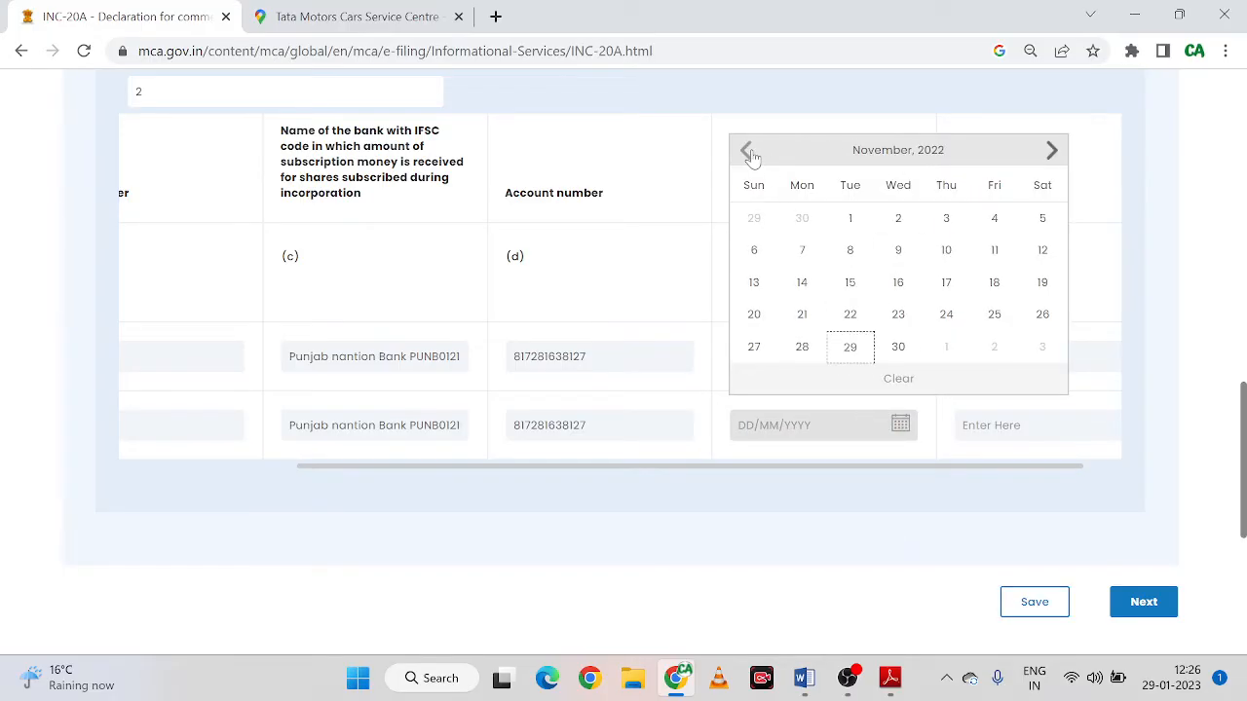
click(748, 152)
click(749, 152)
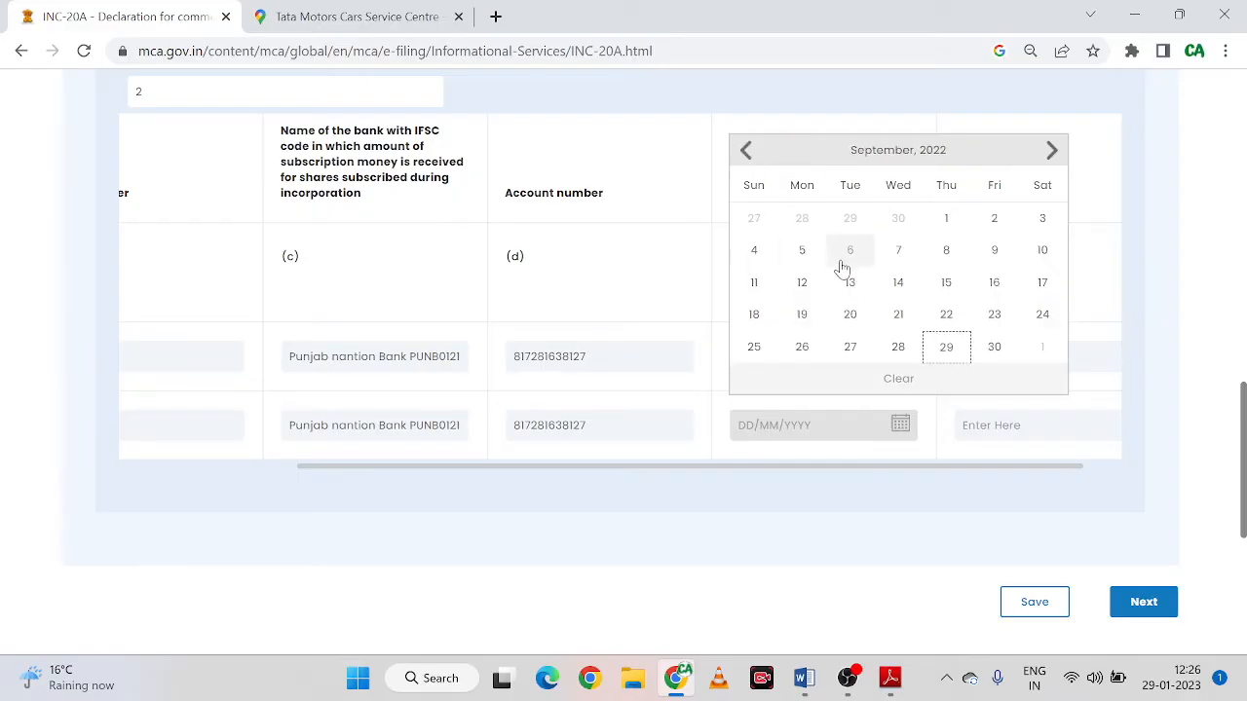
click(898, 277)
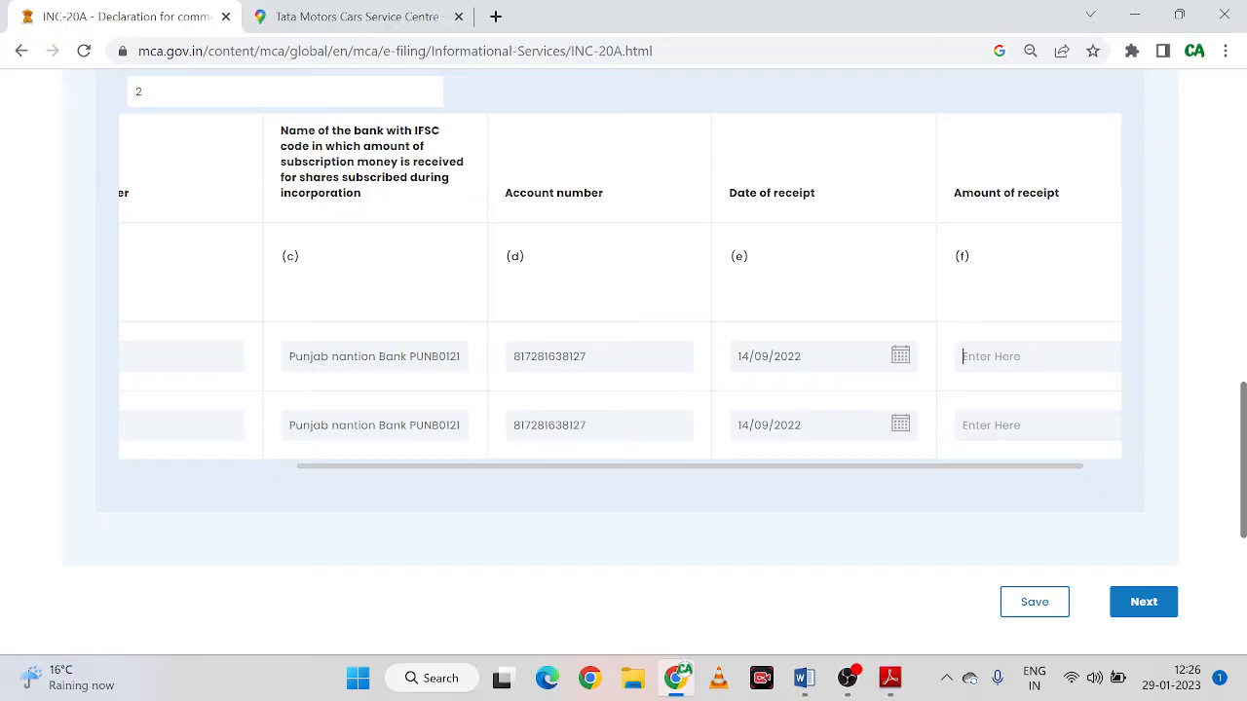
Enter 50000 as the amount of receipt for both shareholders, then save and confirm
text(50000)
key(Tab)
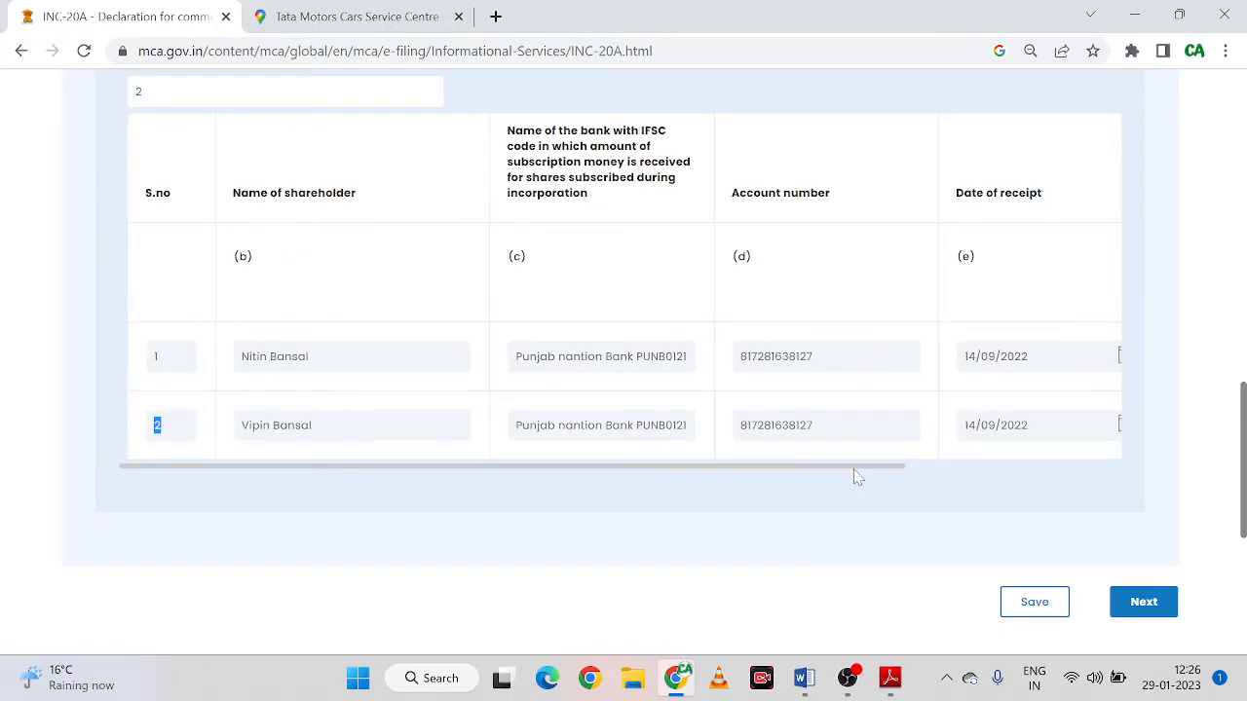
drag(860, 467, 1084, 458)
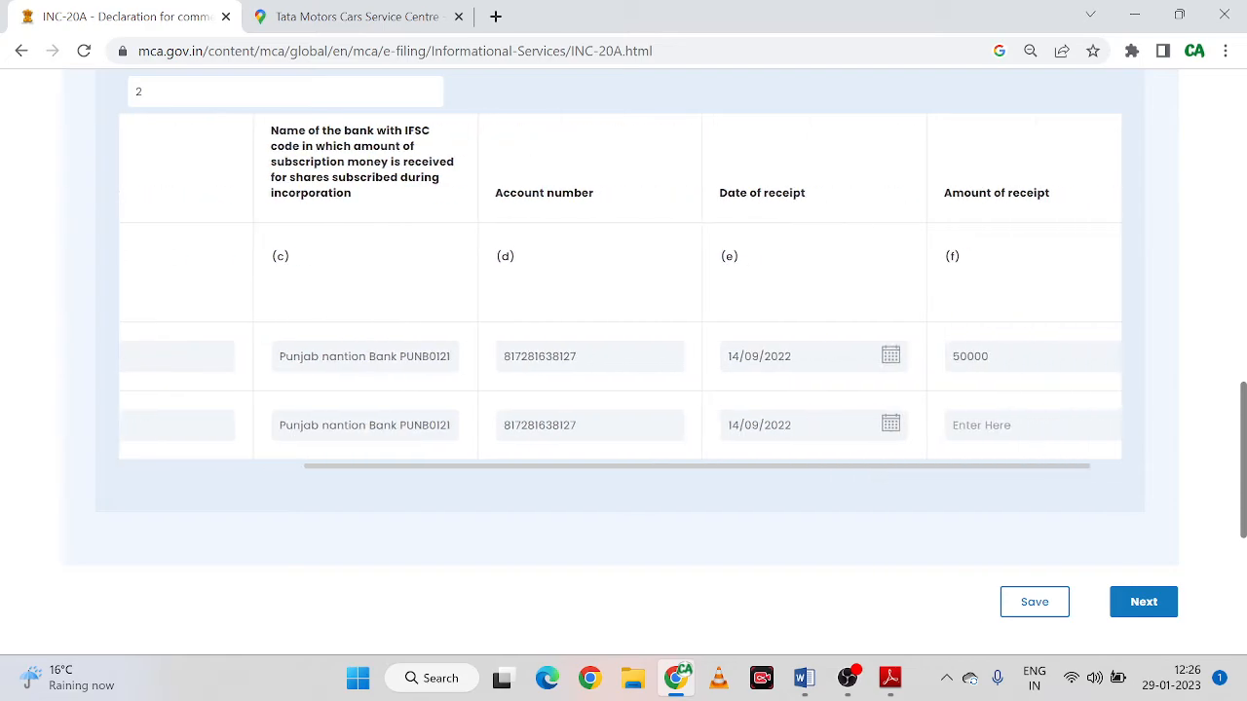
text(50000)
key(Tab)
click(1033, 603)
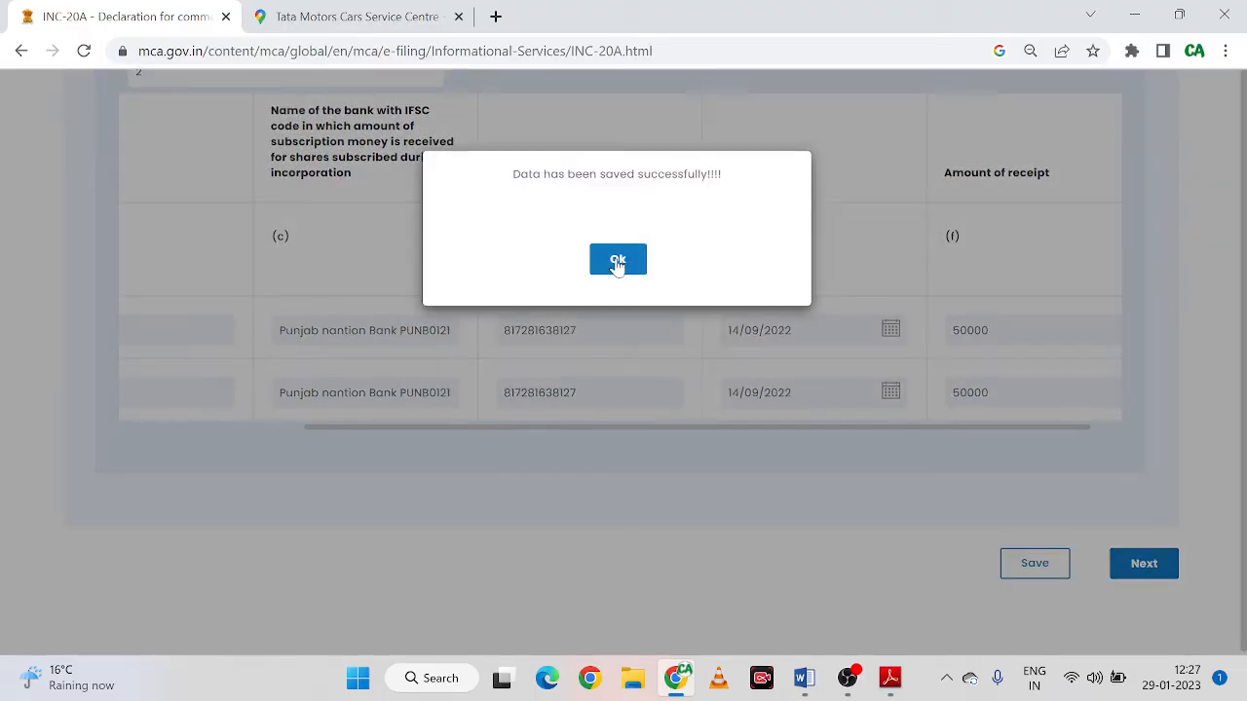
click(617, 262)
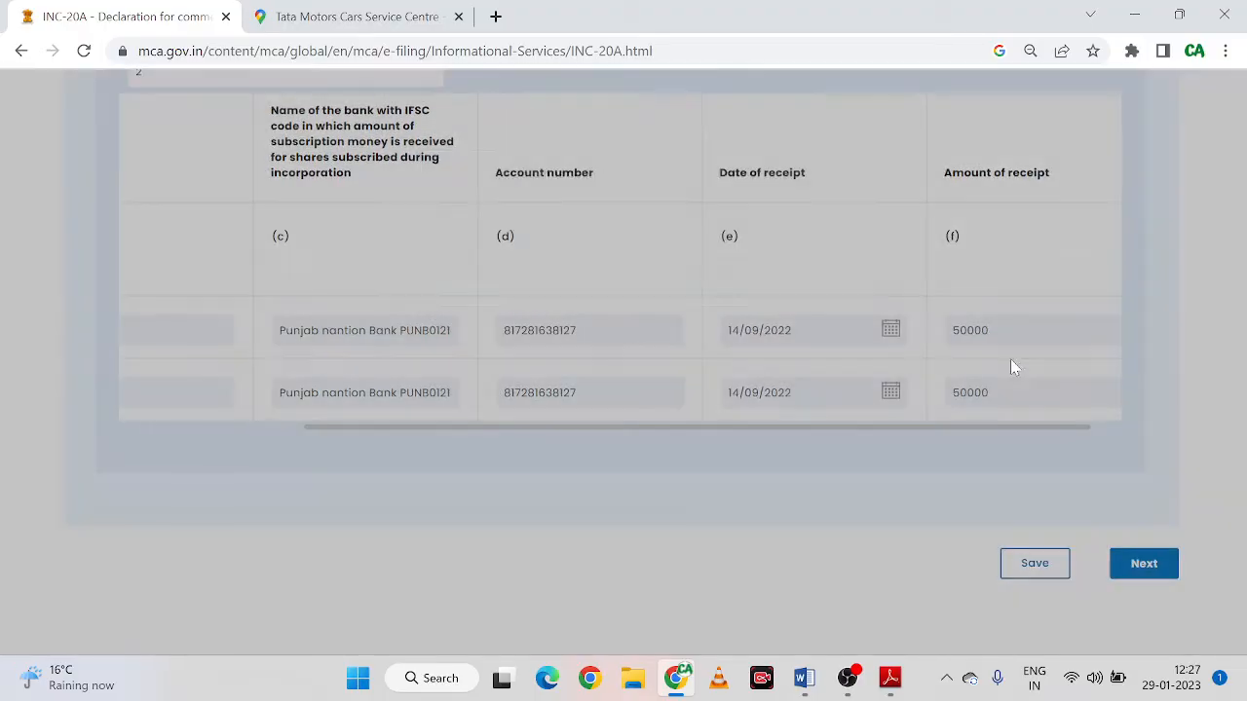
Advance to the Attachment and Declaration step, look through it, then bring up Form_INC-20A.pdf
click(1163, 565)
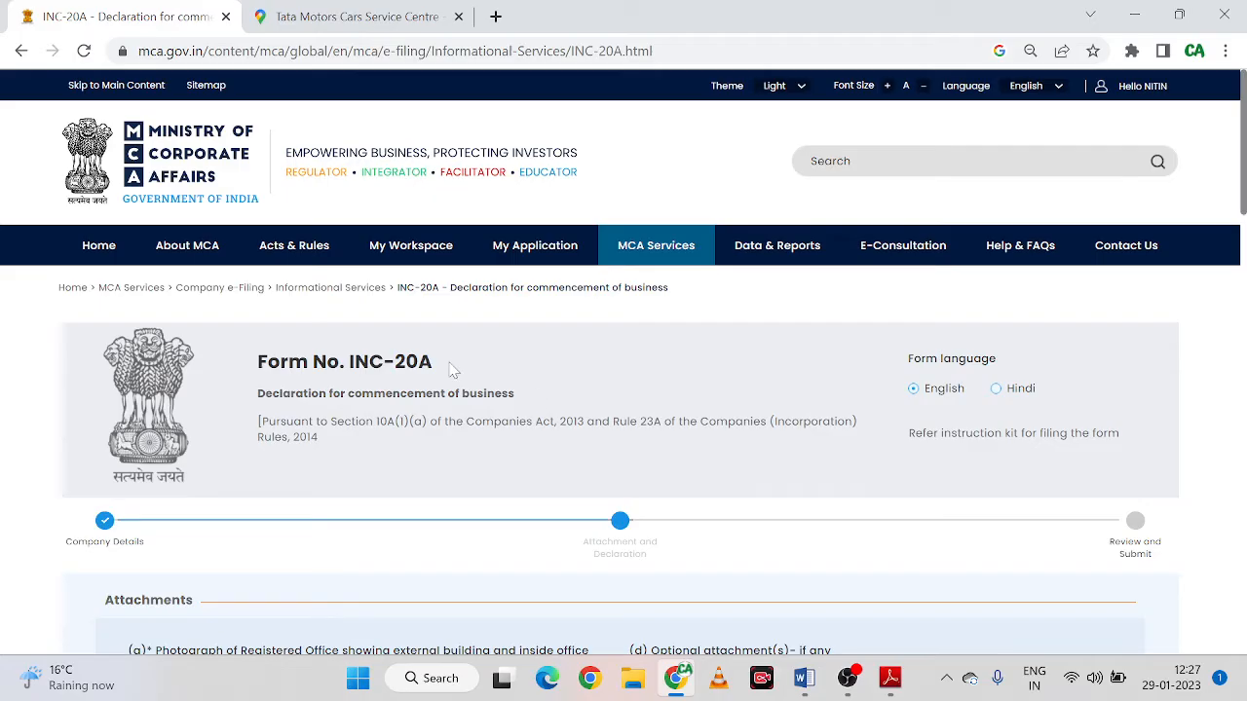
scroll(541, 375, down, 3)
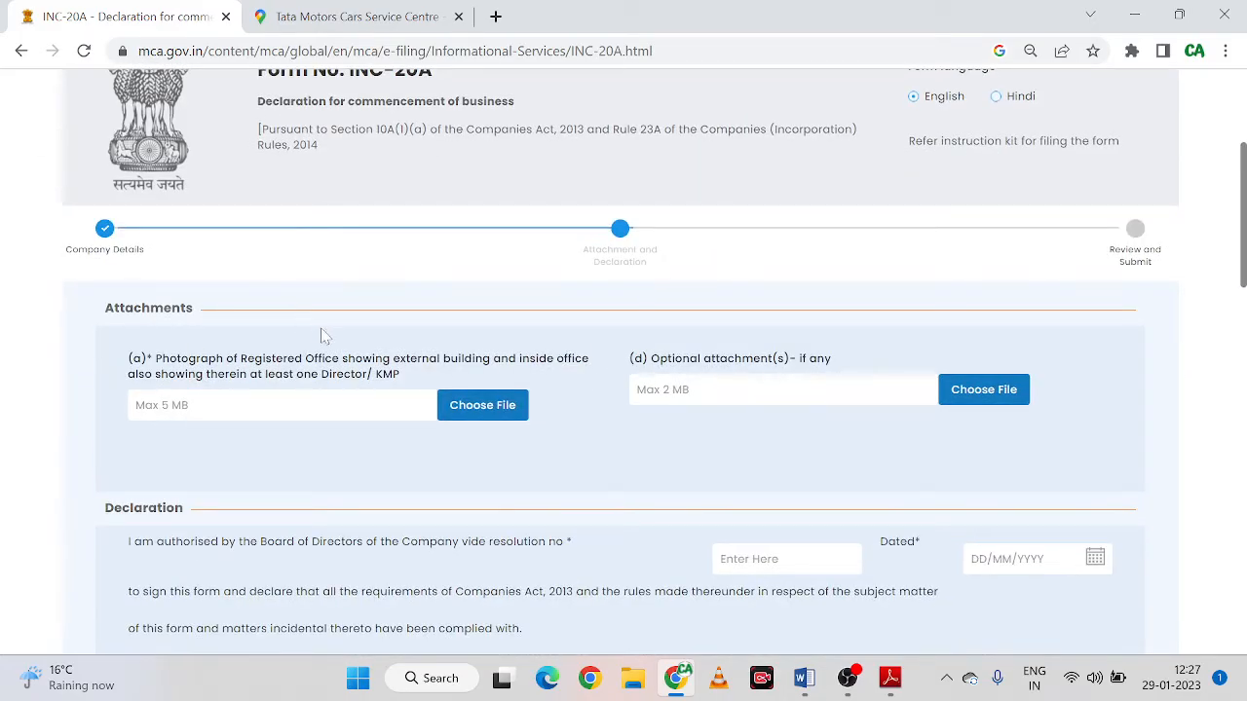
scroll(341, 367, down, 1)
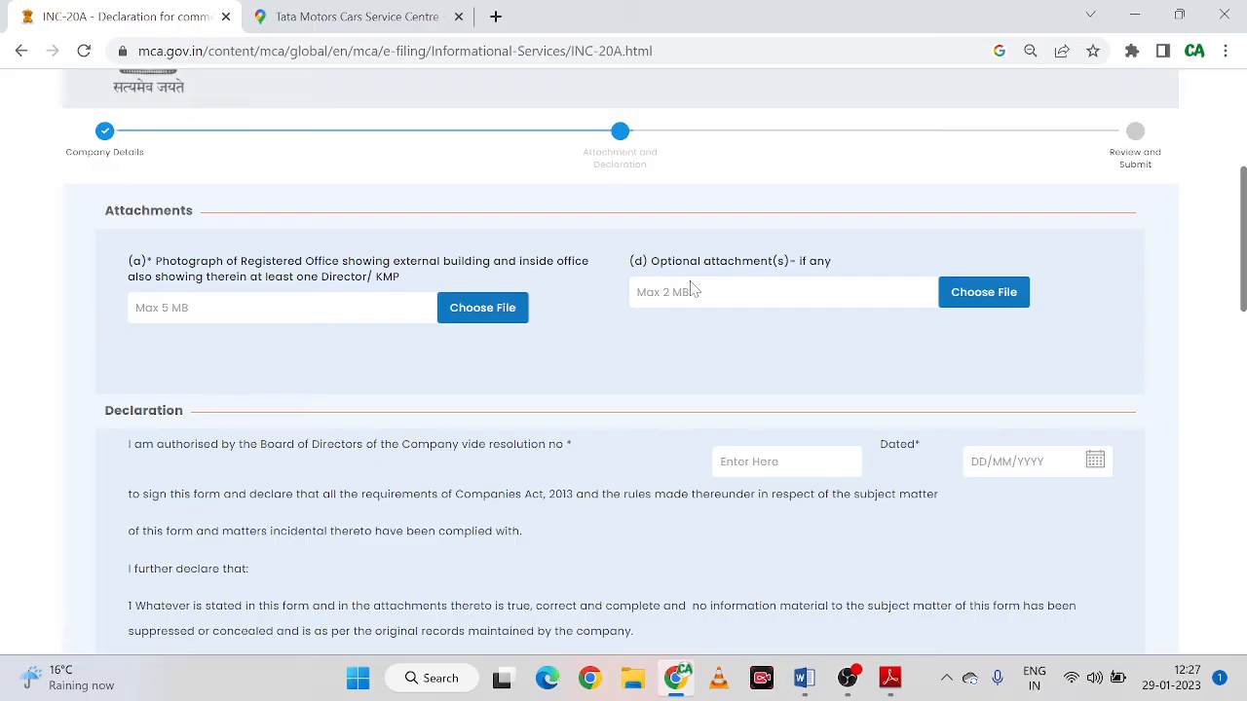
scroll(619, 402, down, 2)
scroll(620, 402, up, 3)
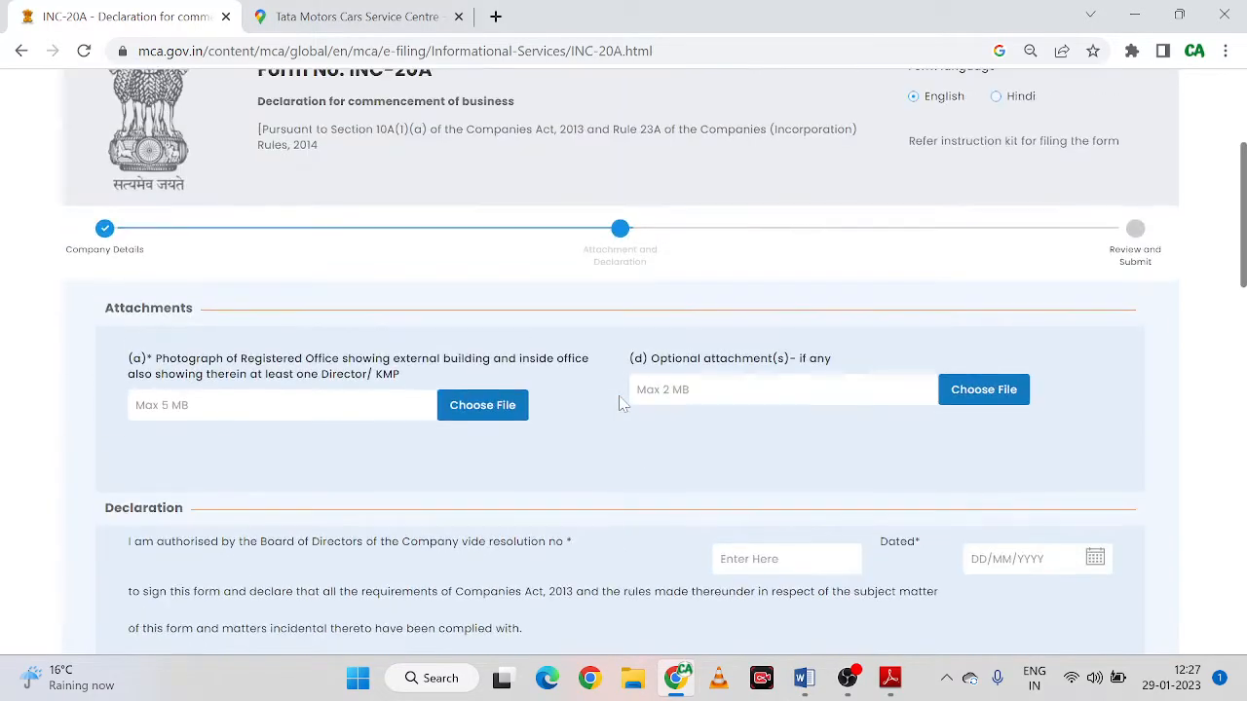
scroll(620, 399, down, 2)
scroll(472, 399, up, 1)
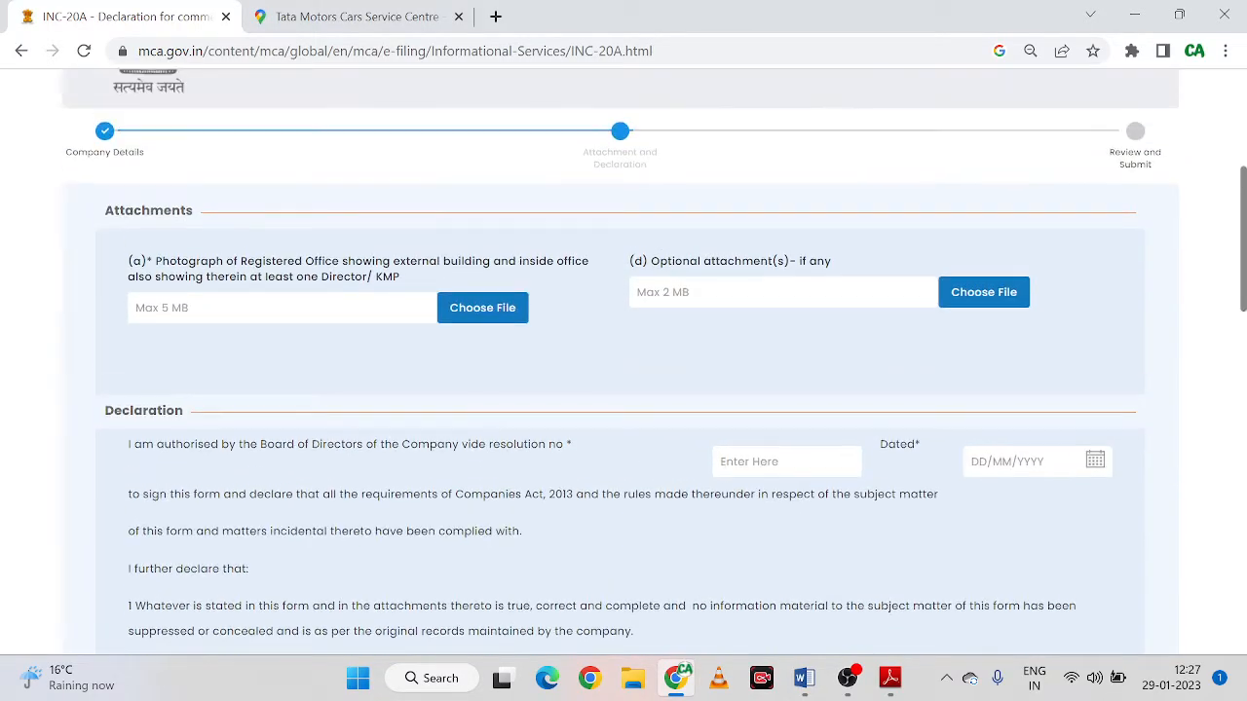
scroll(613, 397, down, 1)
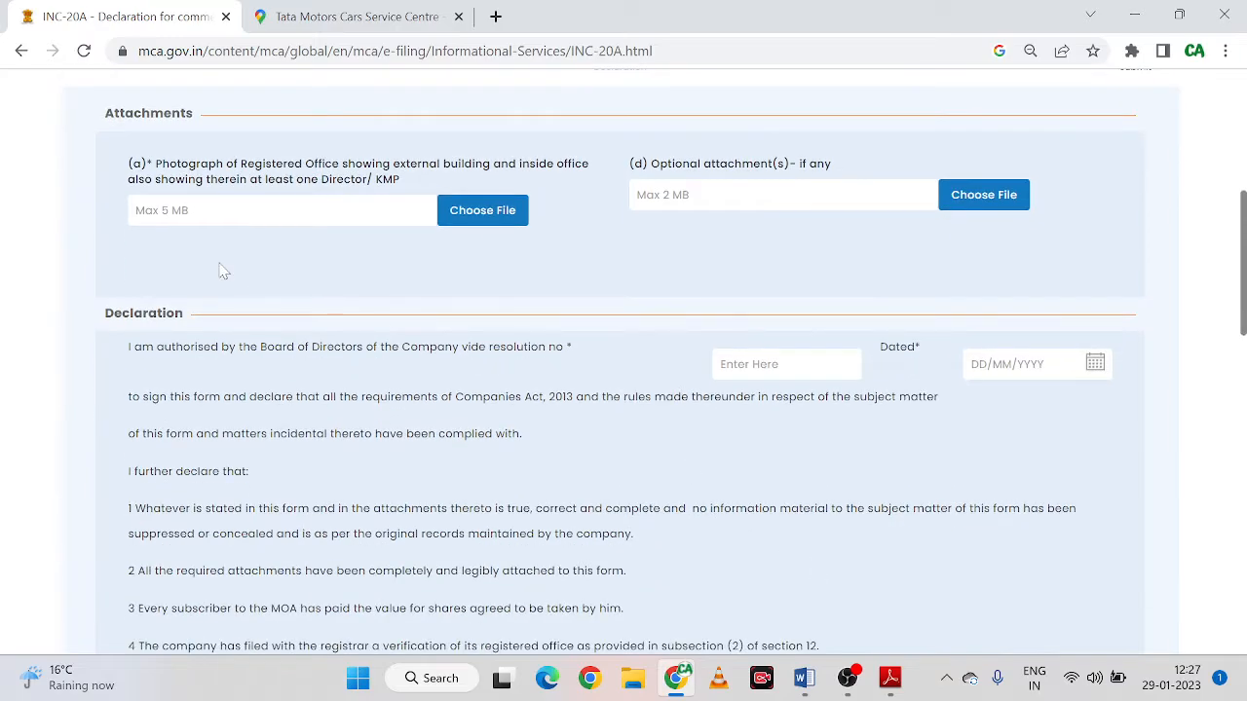
scroll(238, 272, up, 1)
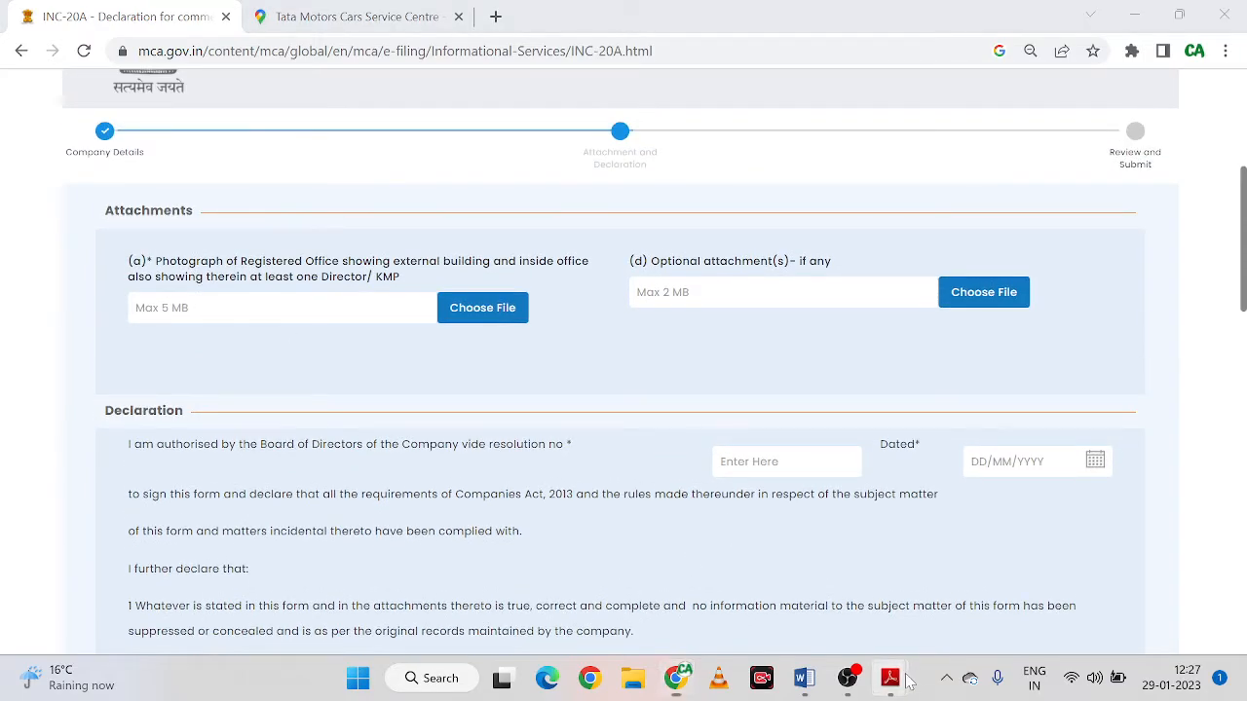
mouse_move(892, 680)
click(1004, 584)
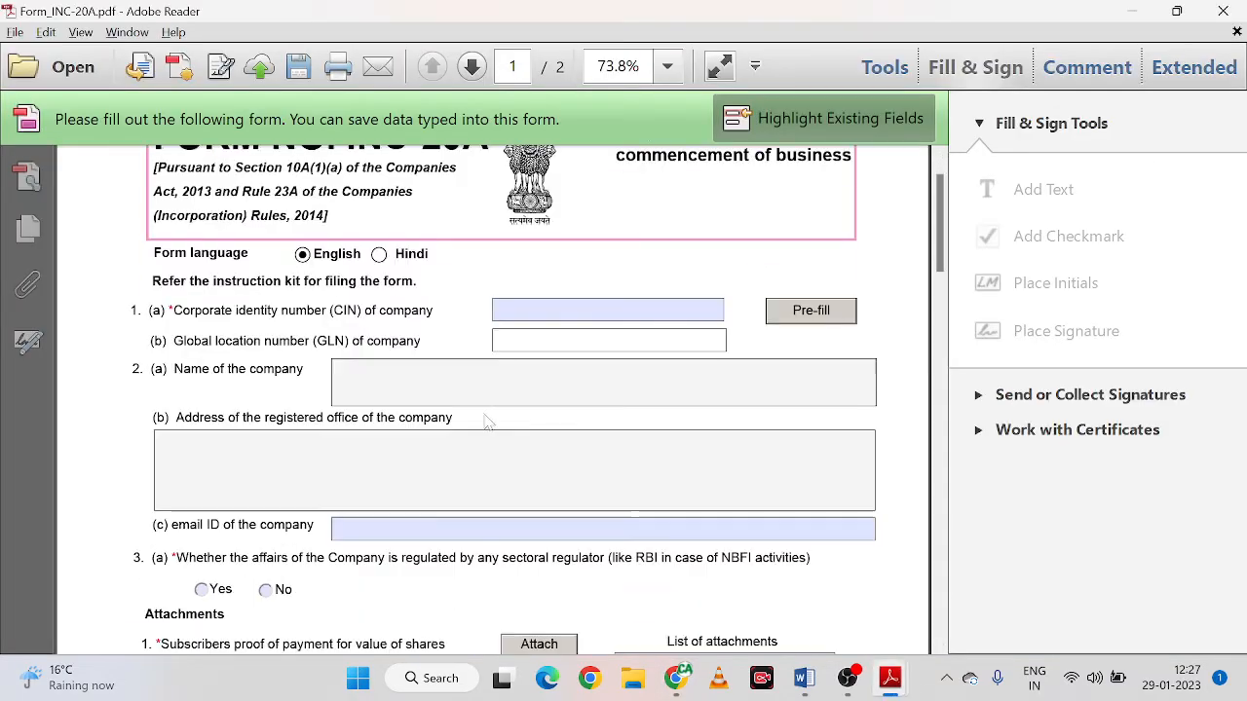
Review the PDF's proof-of-payment and Certificate of Registration attachment items, then return to the browser
scroll(487, 380, down, 2)
scroll(195, 378, down, 1)
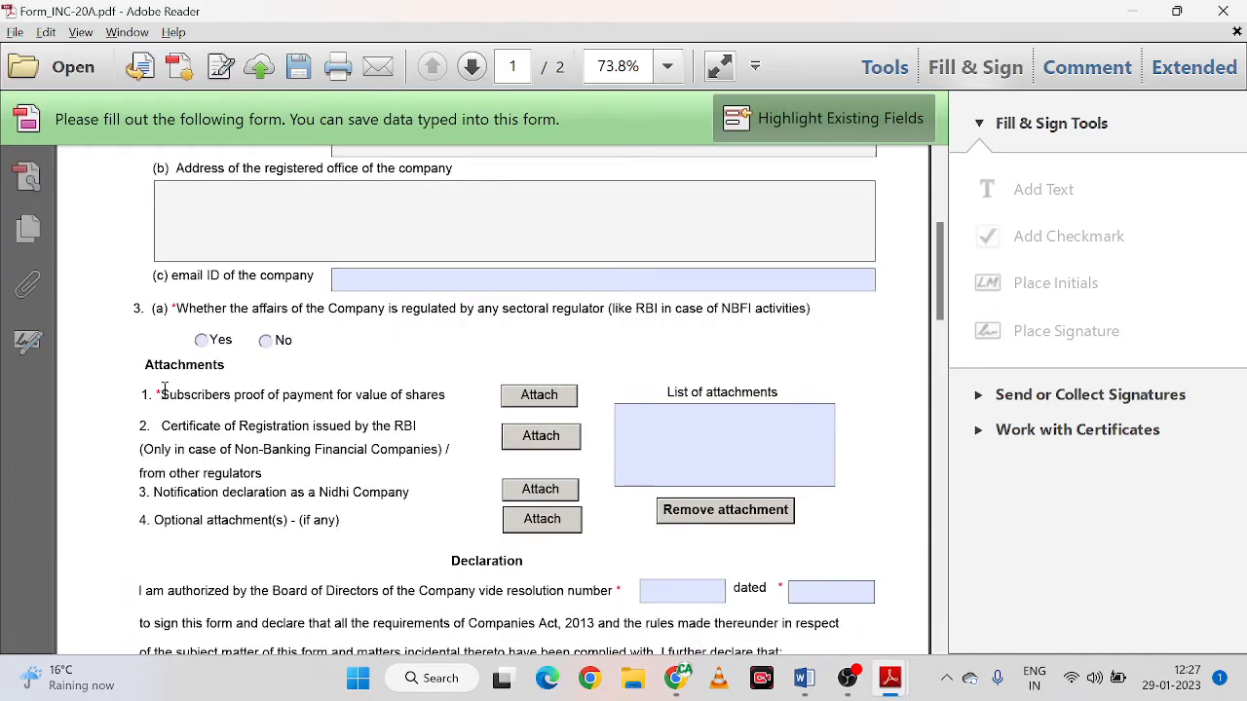
drag(162, 395, 445, 393)
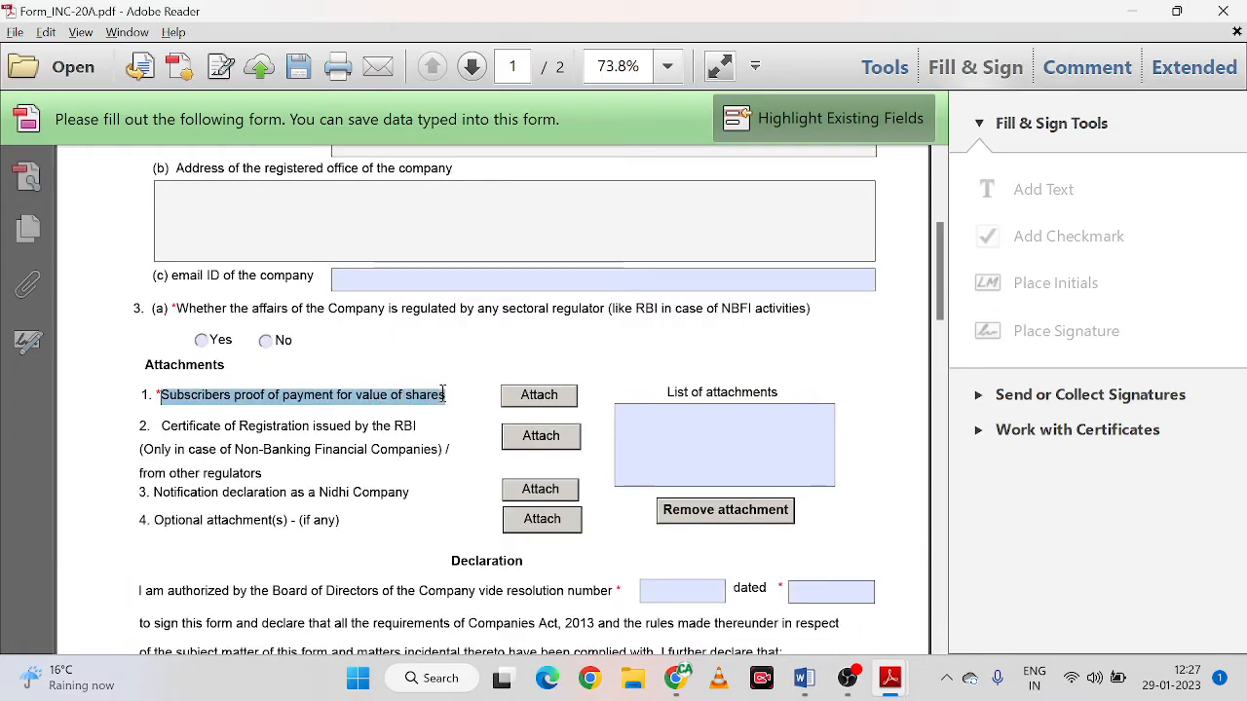
click(466, 370)
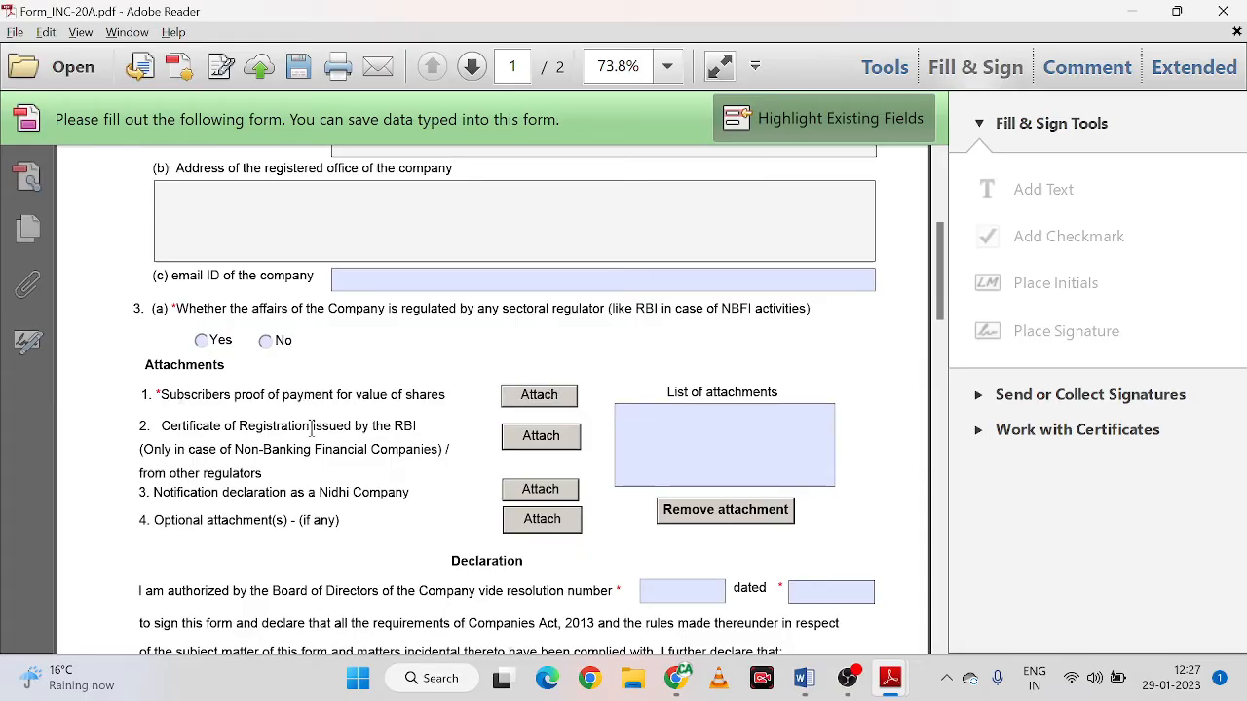
drag(185, 426, 317, 477)
click(316, 477)
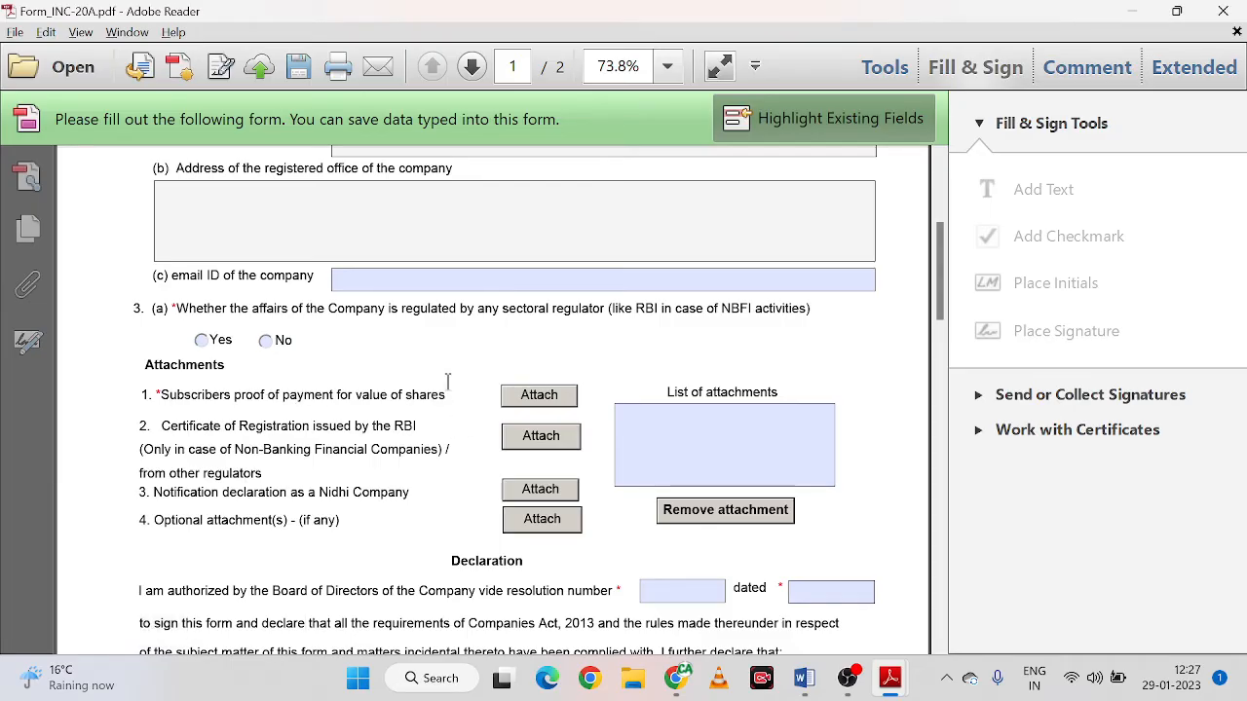
click(675, 682)
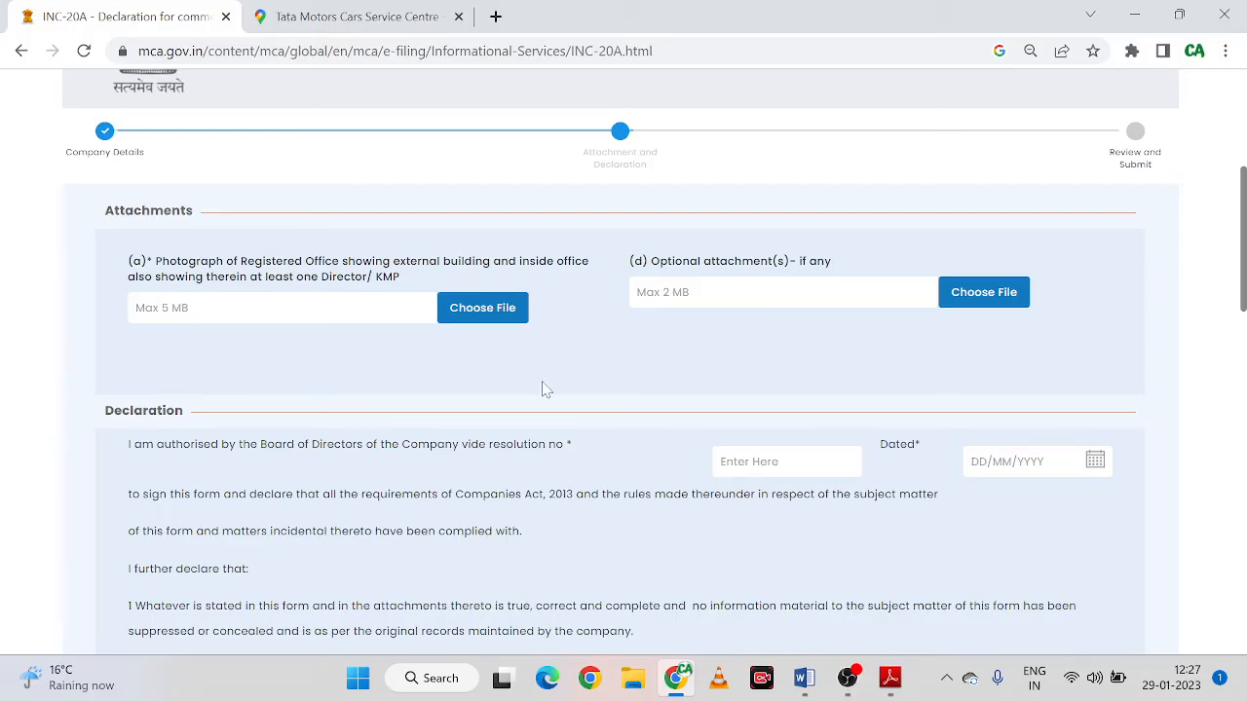
scroll(552, 409, down, 4)
scroll(532, 426, up, 5)
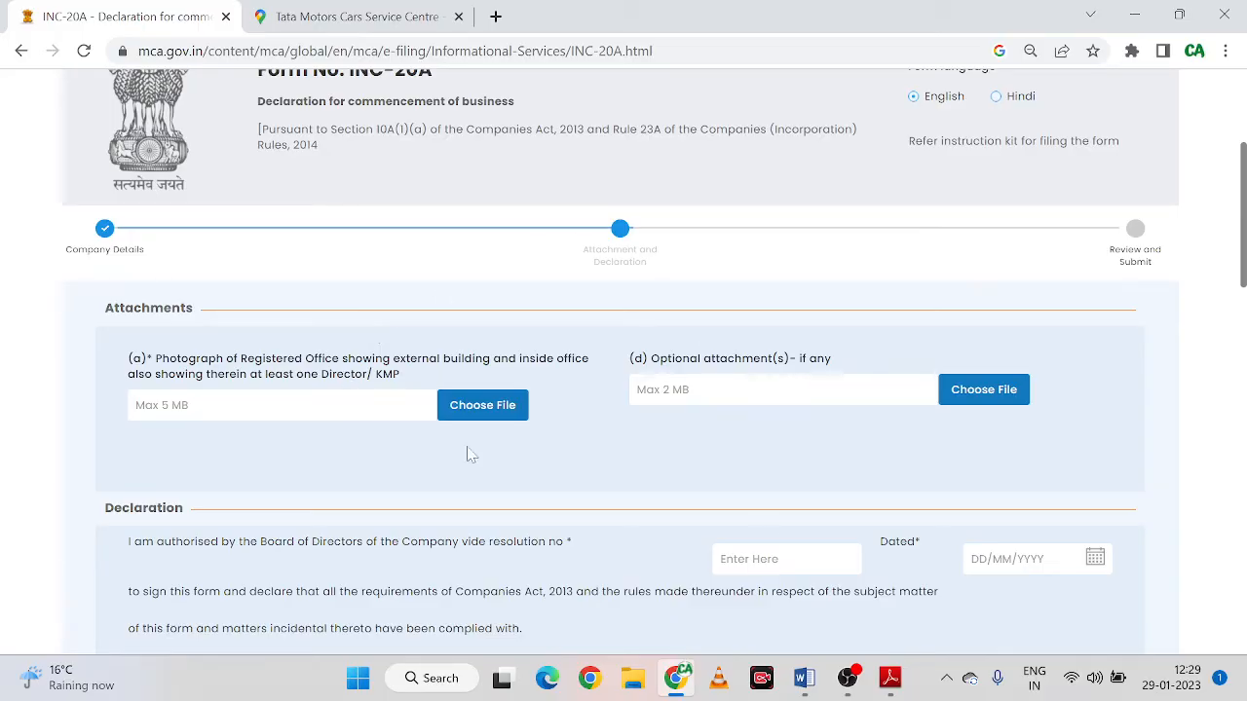
click(804, 678)
scroll(624, 390, down, 10)
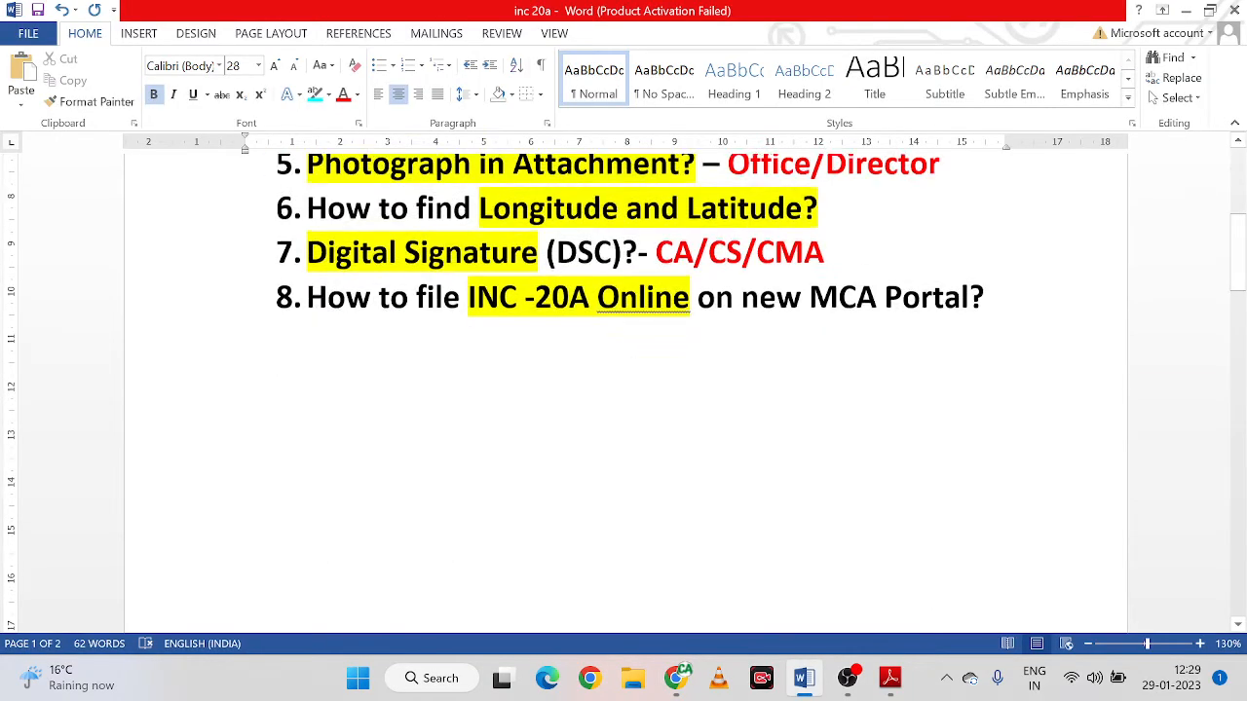
scroll(623, 370, down, 7)
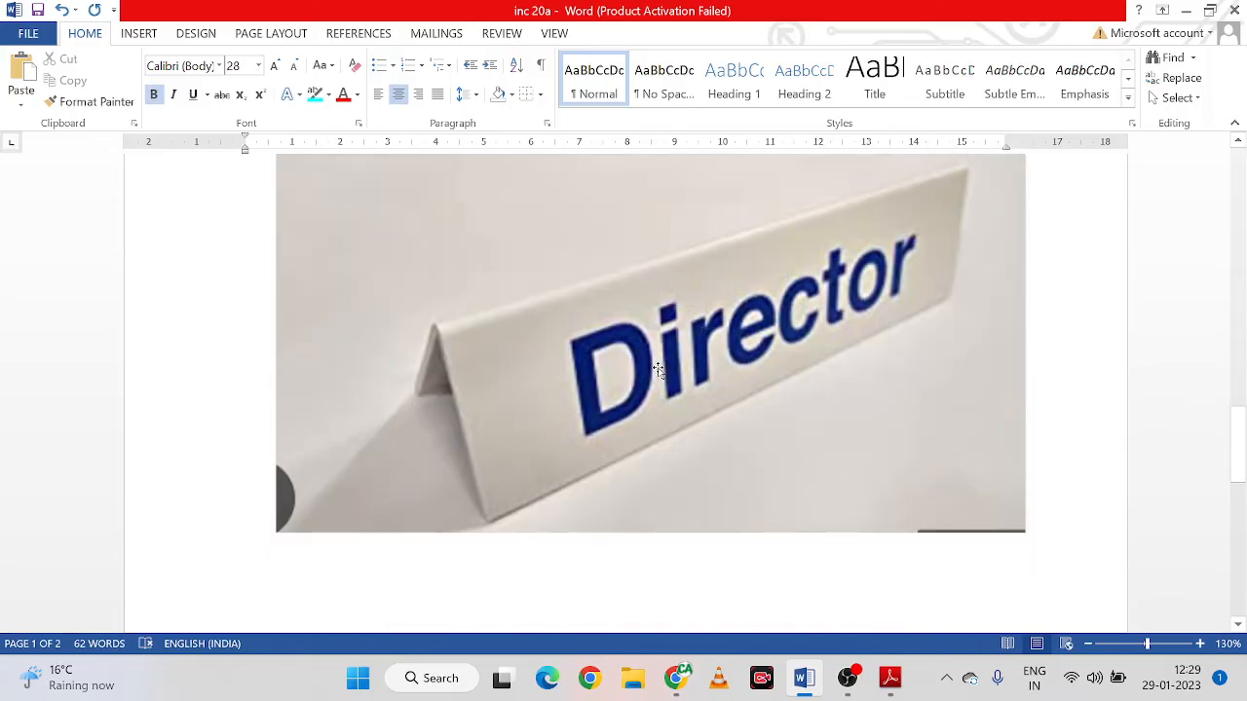
scroll(575, 331, up, 1)
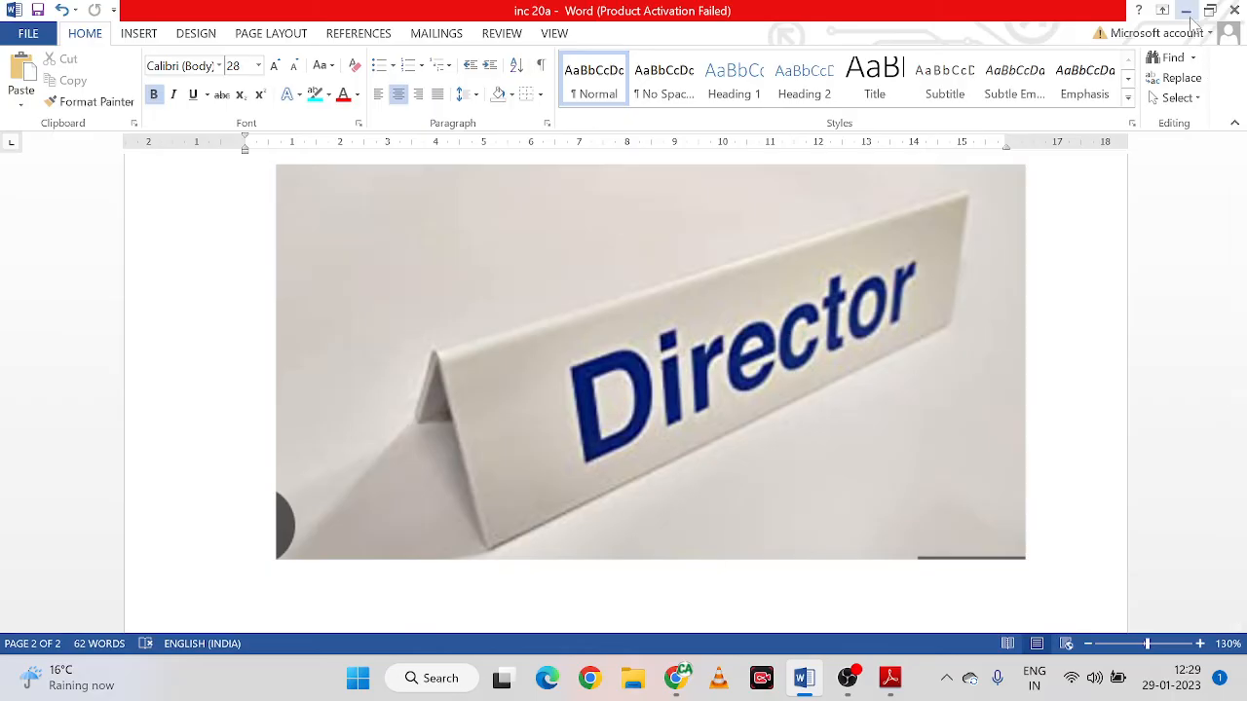
scroll(829, 339, up, 6)
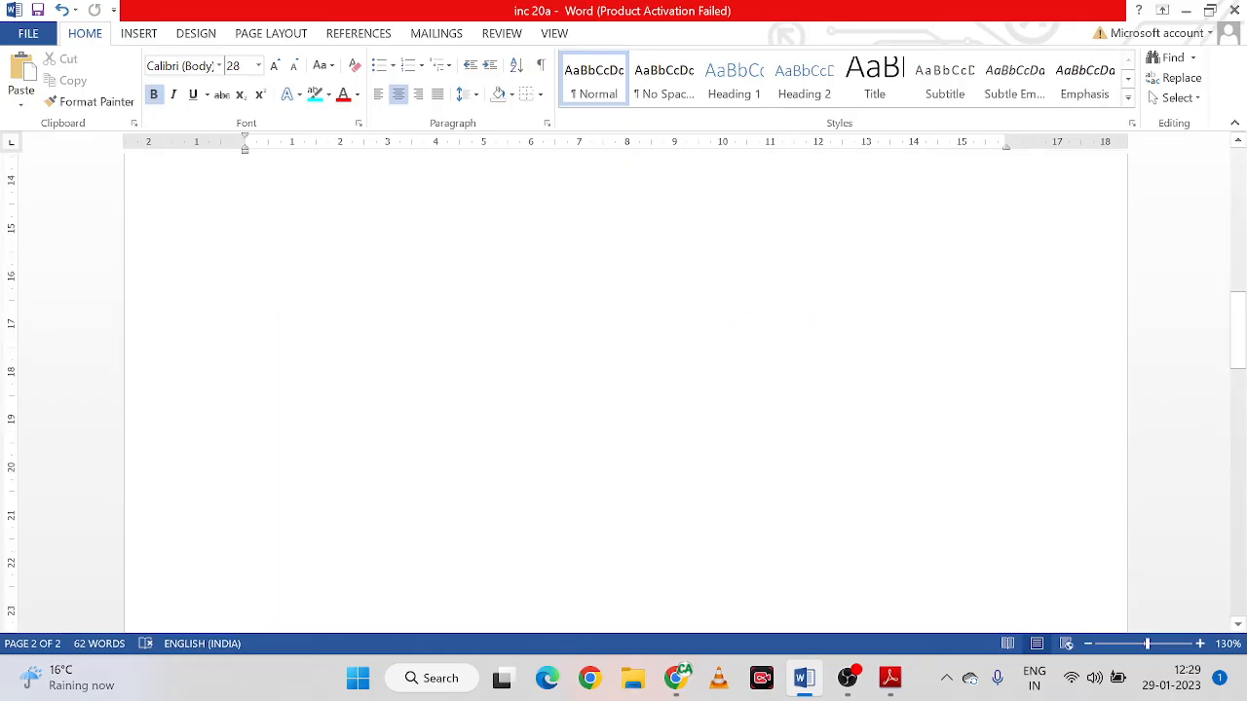
scroll(623, 389, up, 5)
scroll(623, 390, up, 5)
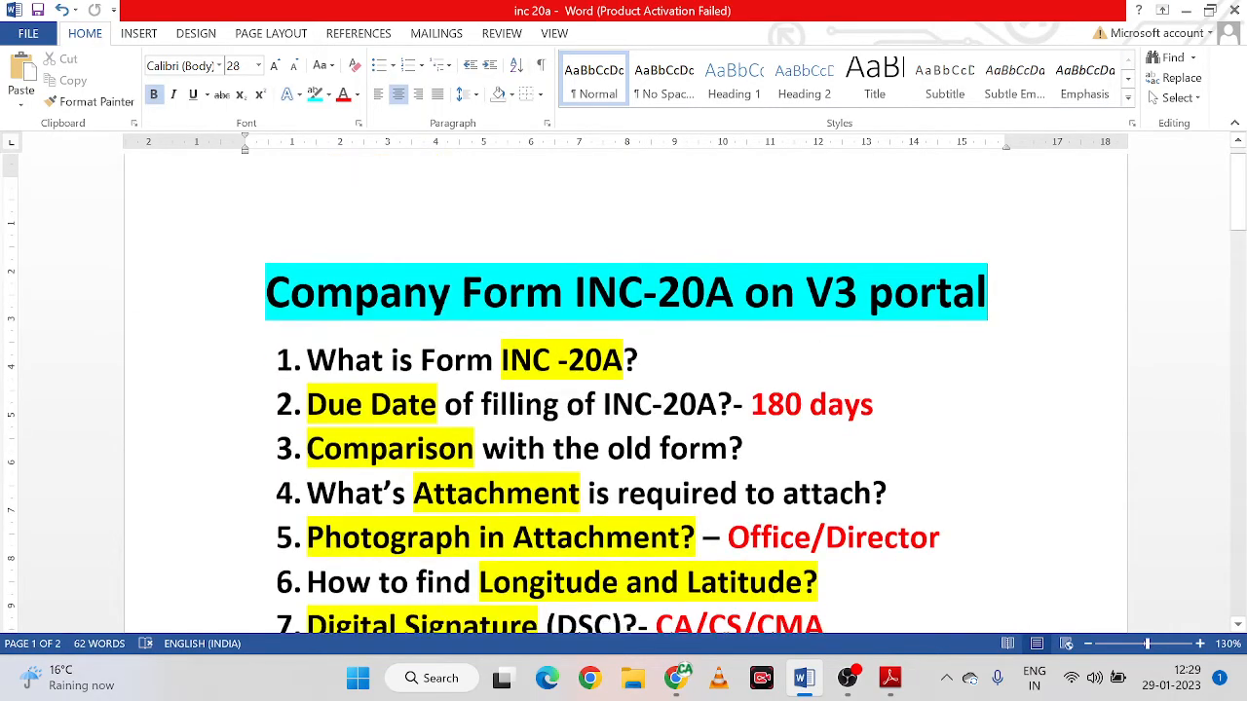
scroll(623, 390, down, 3)
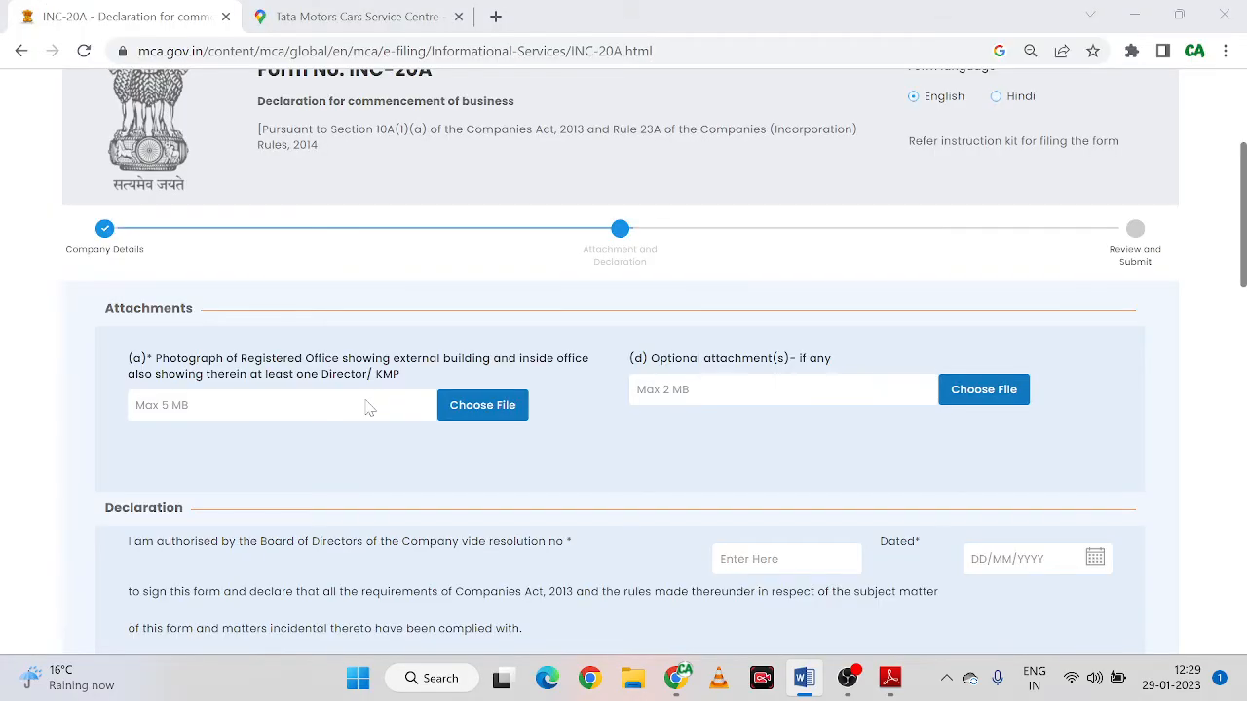
scroll(369, 407, down, 1)
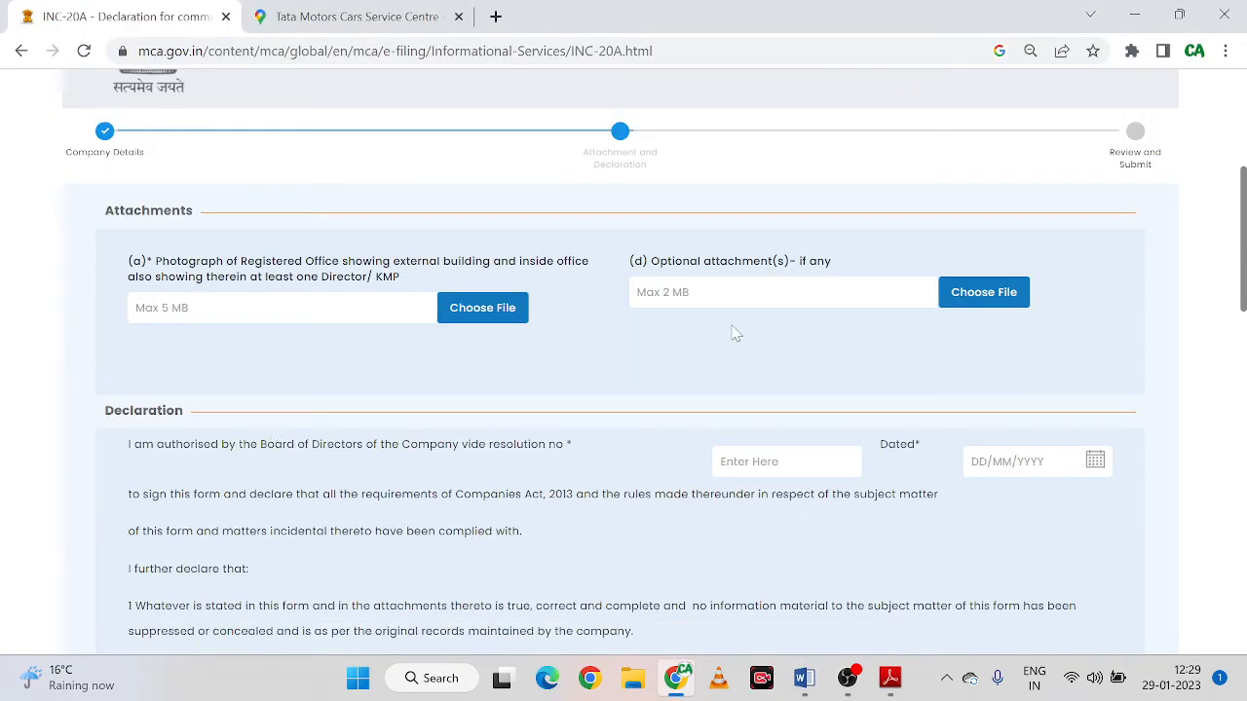
Upload photos.pdf from the leventis folder as the registered office photograph
click(486, 307)
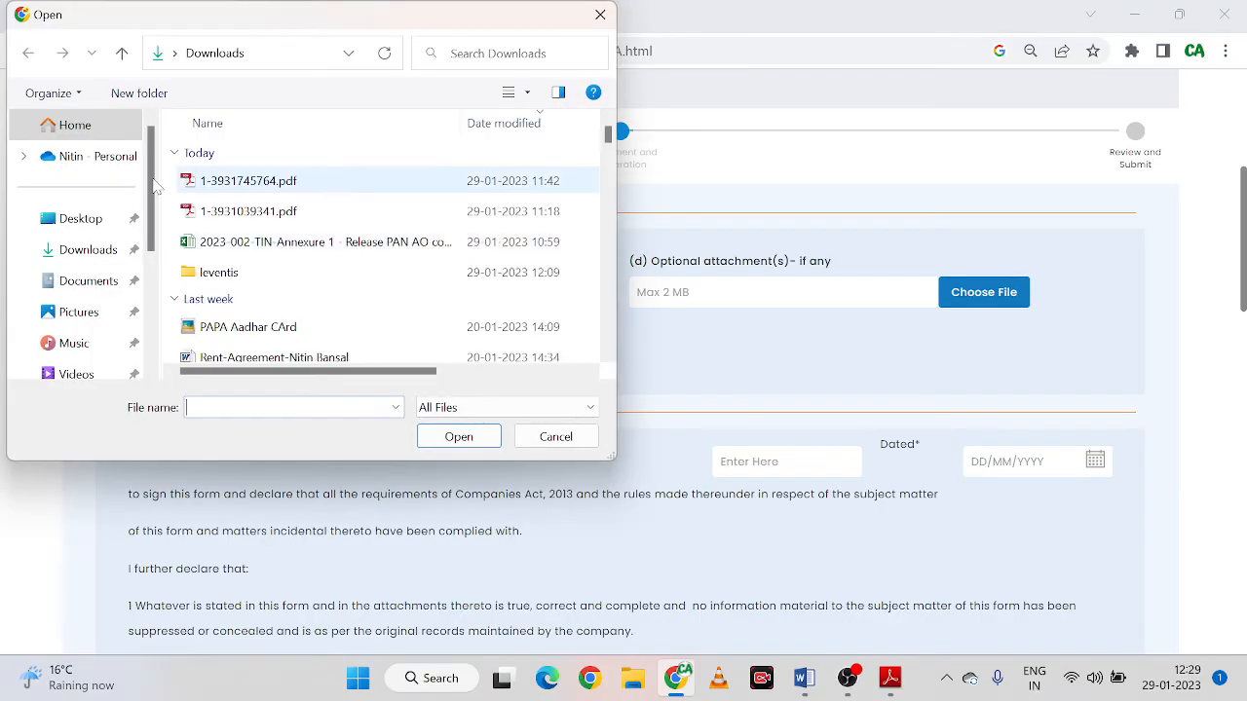
double_click(218, 277)
click(261, 211)
click(458, 438)
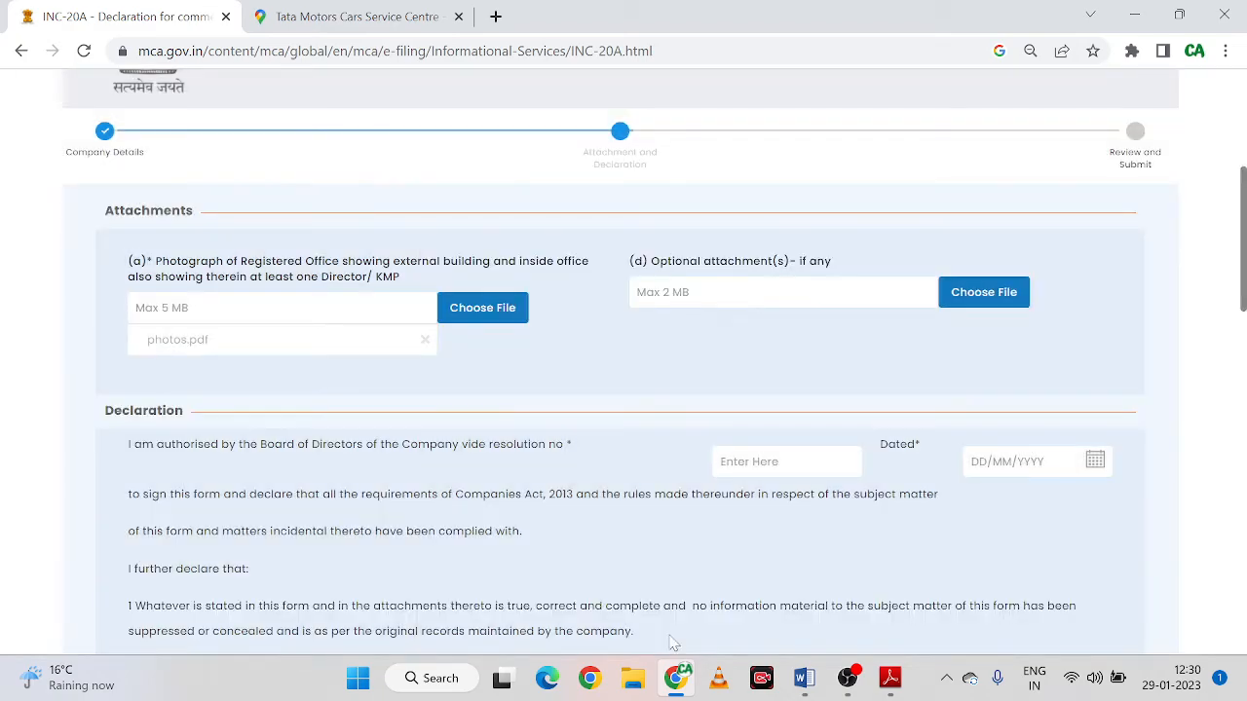
Upload Bank Statement.pdf as the optional attachment and dismiss the success message
click(985, 295)
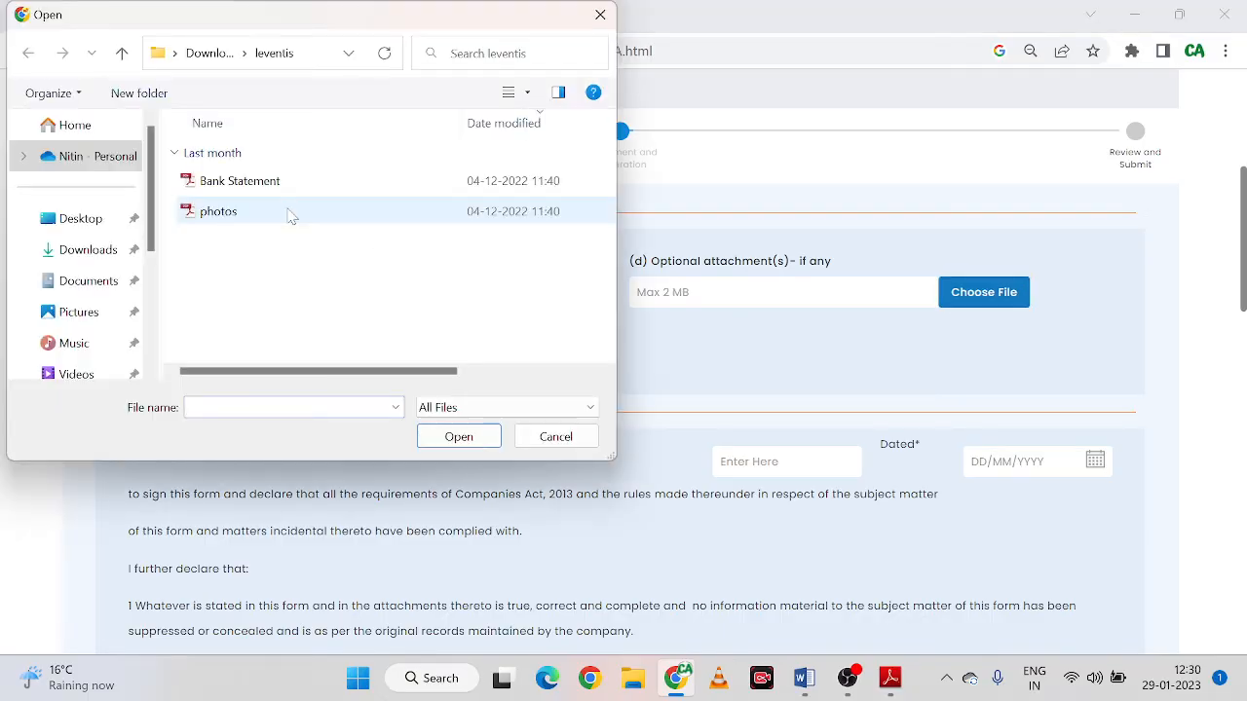
click(291, 187)
click(470, 443)
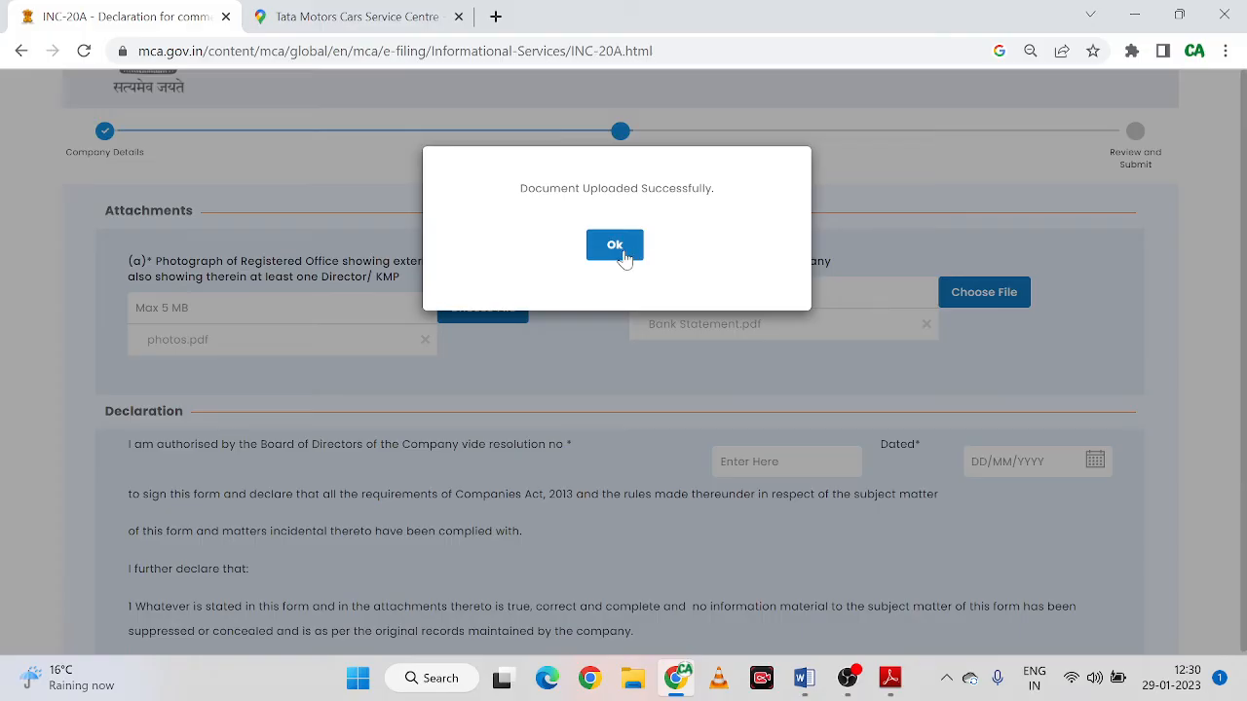
click(624, 251)
scroll(351, 331, down, 2)
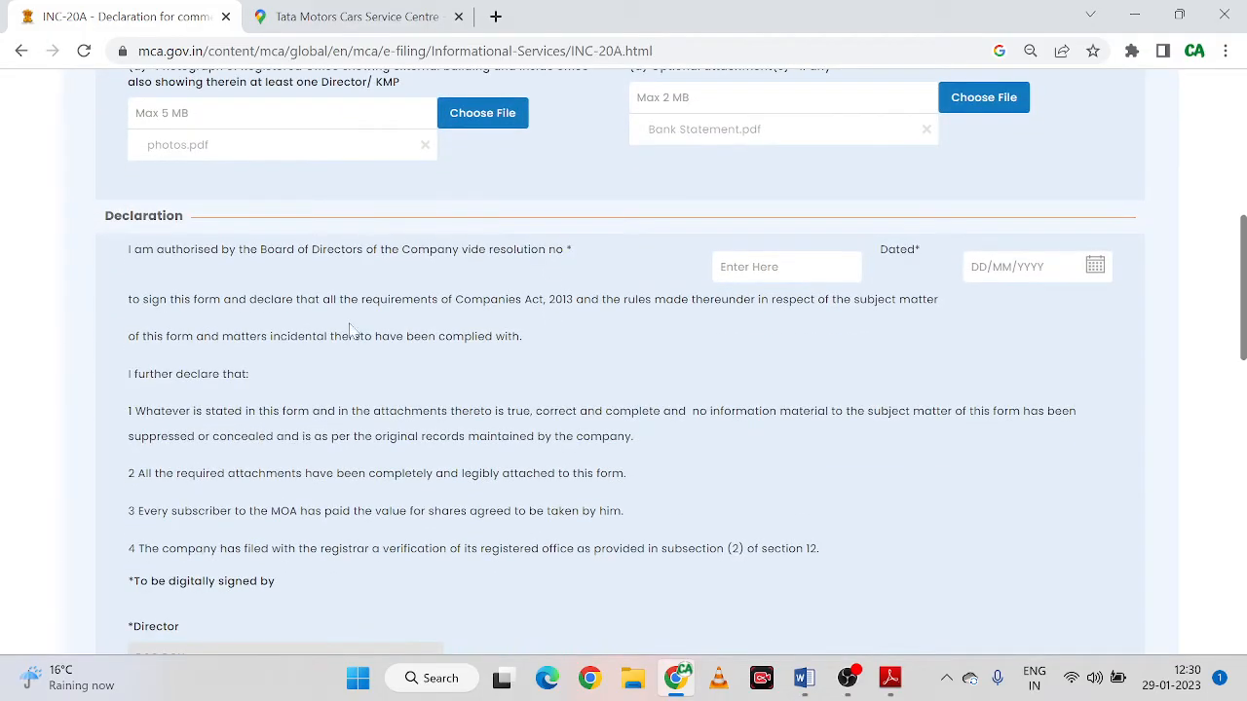
Enter board resolution number 02 and set its date to 02/01/2023 in the declaration
scroll(370, 345, down, 1)
scroll(387, 362, up, 1)
text(01)
key(BackSpace)
text(2)
click(1095, 266)
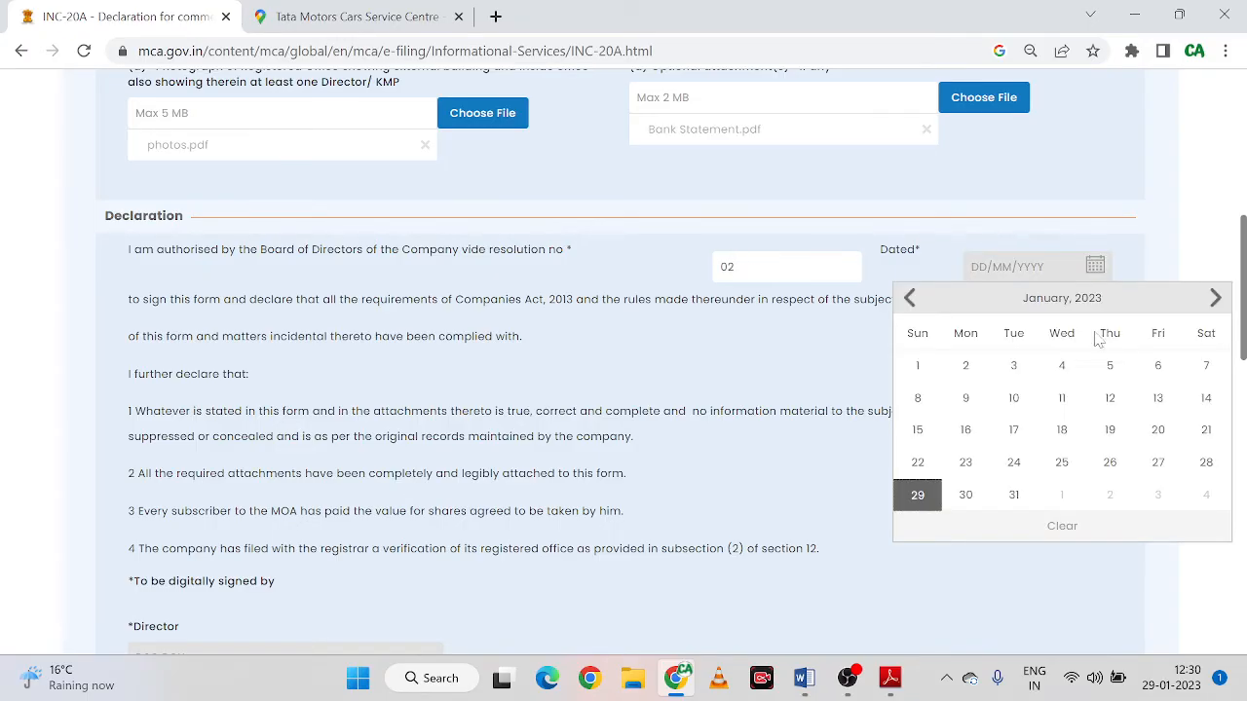
click(963, 368)
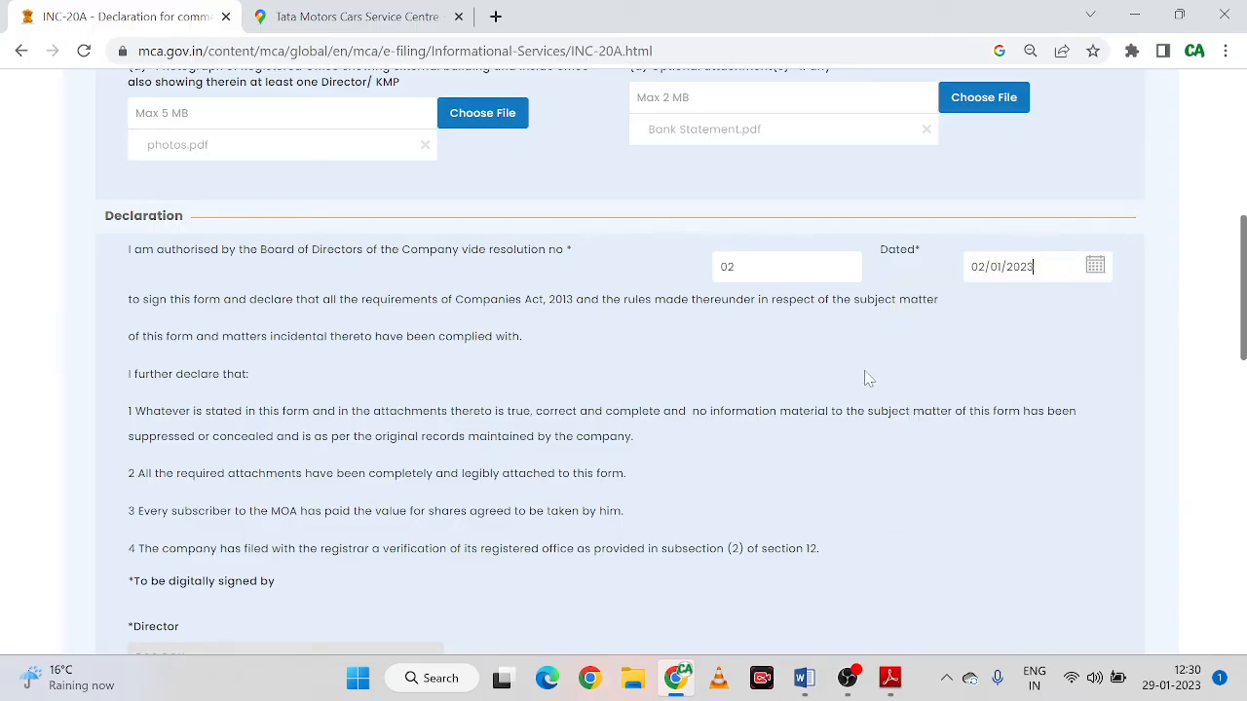
scroll(751, 367, down, 2)
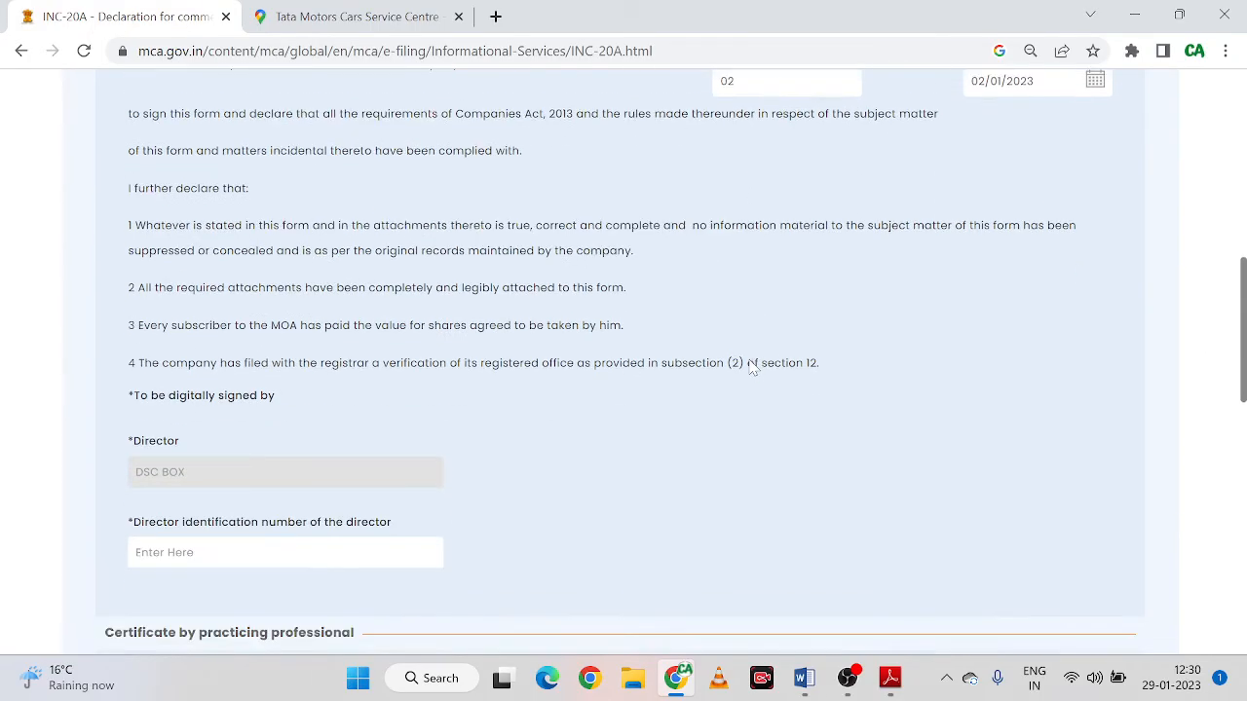
scroll(751, 366, down, 1)
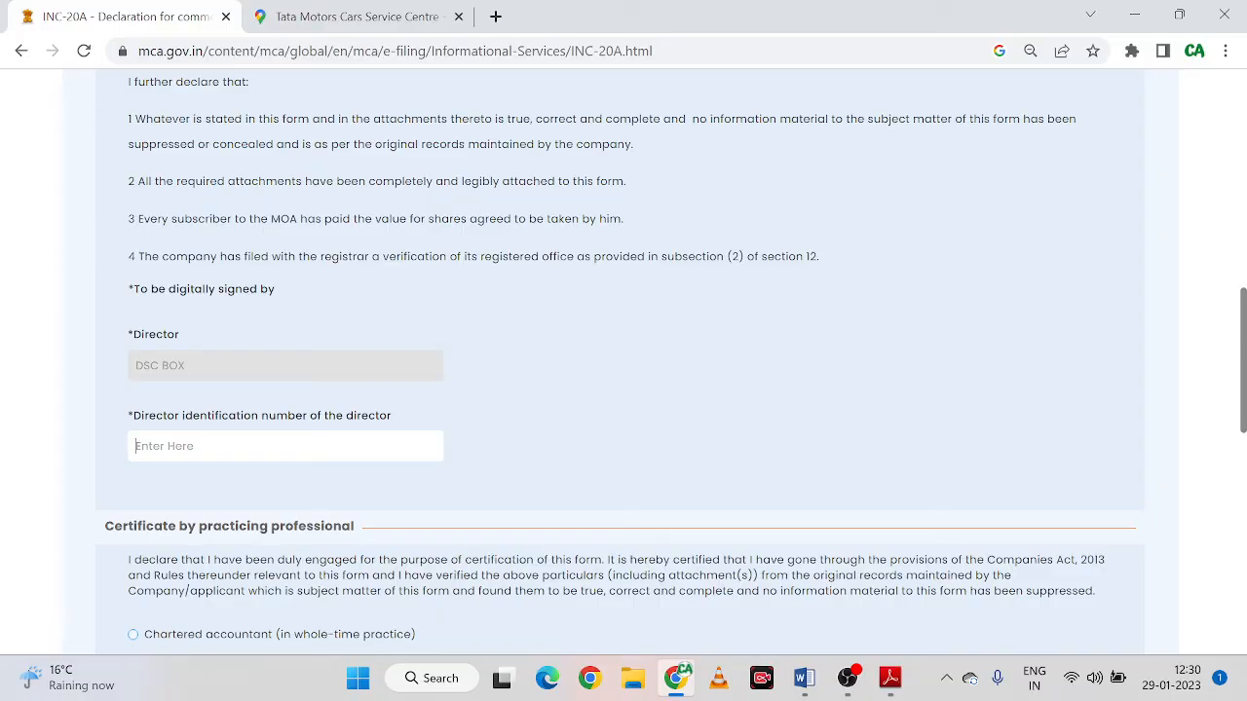
Copy the first director's DIN from the Company Master Data PDF into the DIN field
mouse_move(889, 678)
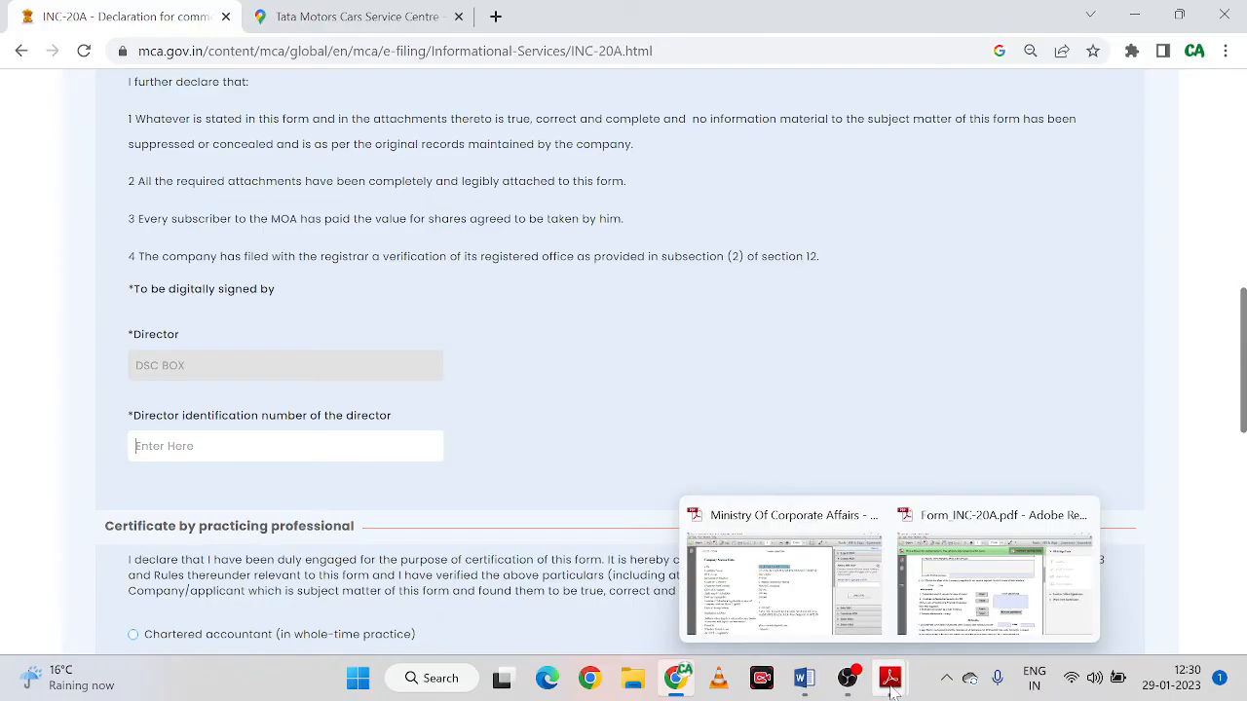
click(780, 576)
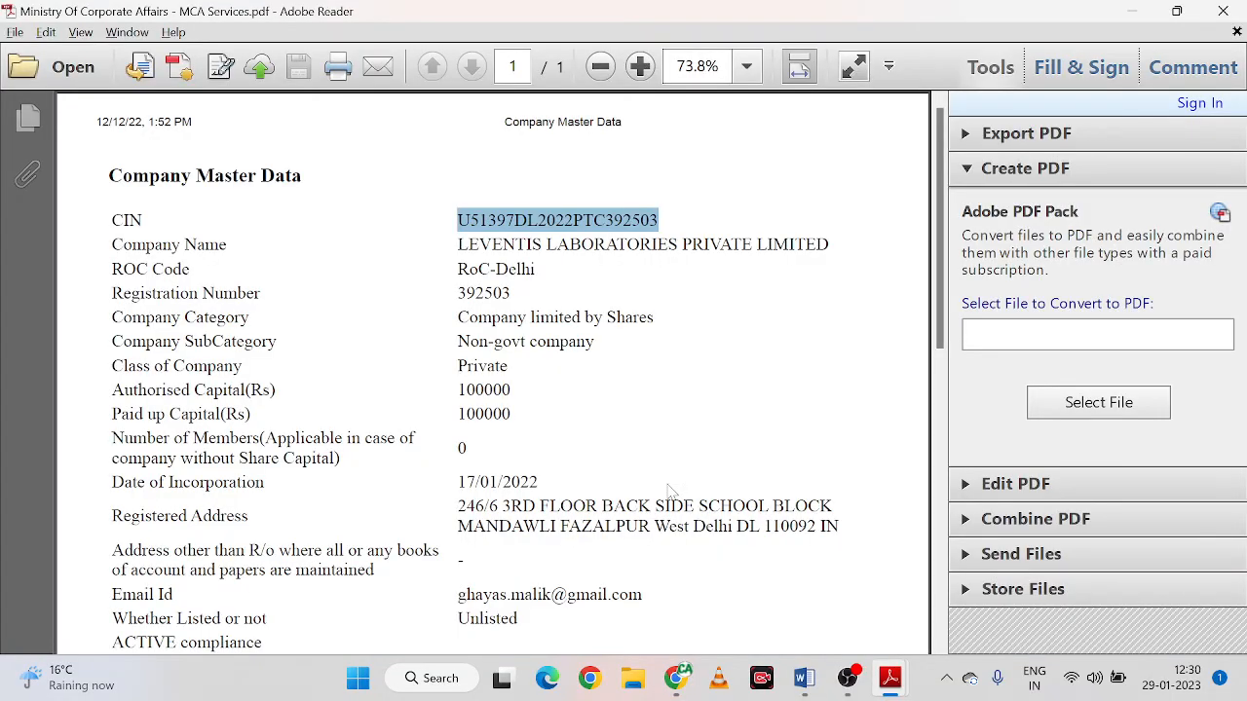
scroll(672, 489, down, 1)
scroll(680, 522, down, 2)
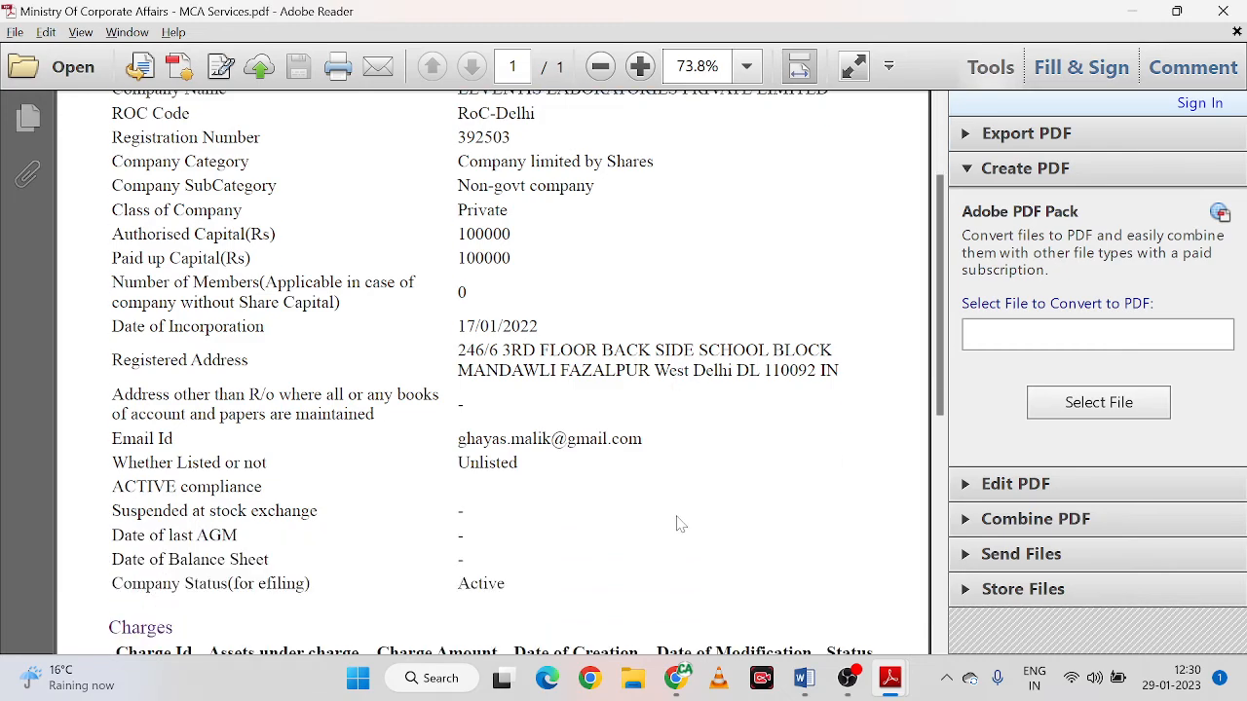
scroll(680, 524, up, 1)
key(alt+Tab)
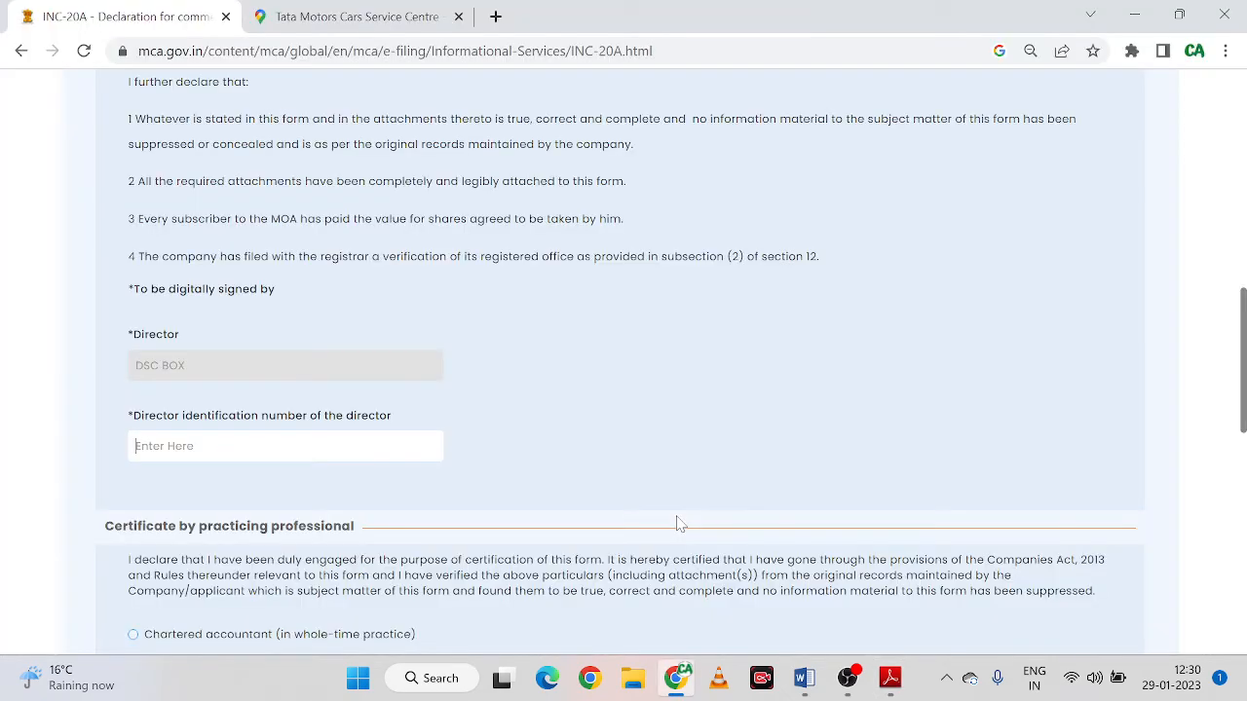
key(alt+Tab)
scroll(293, 487, down, 5)
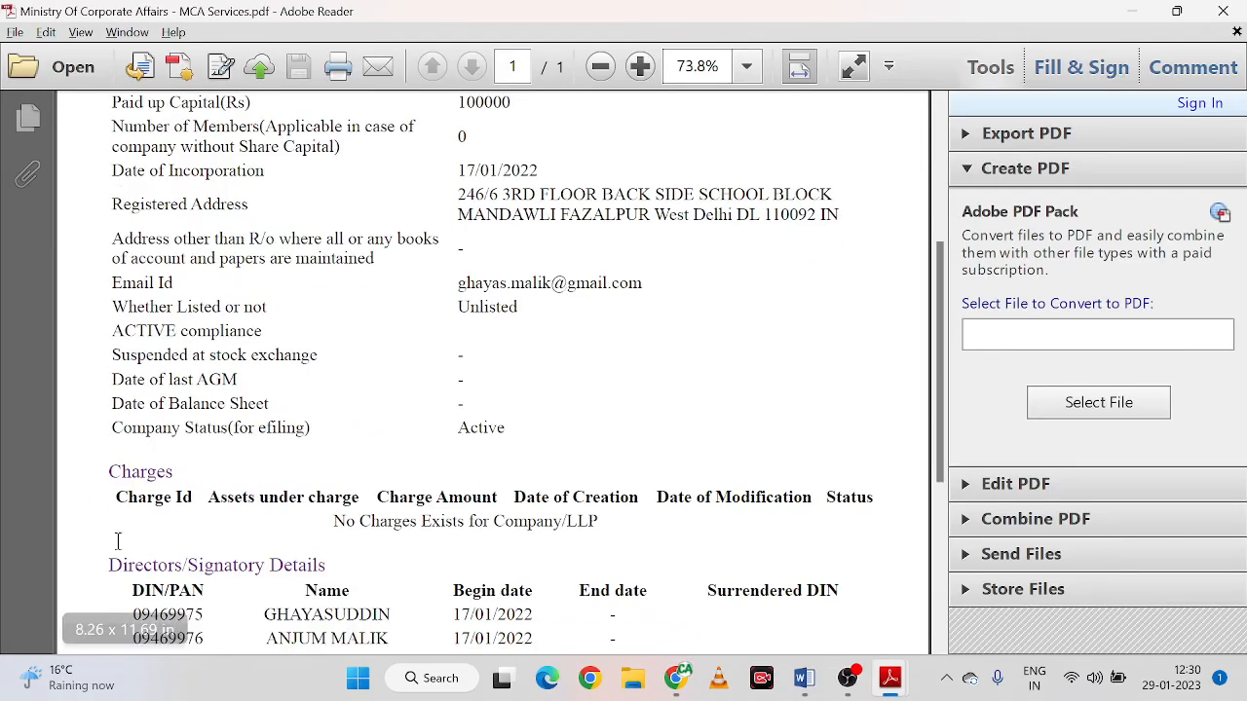
double_click(164, 582)
key(ctrl+c)
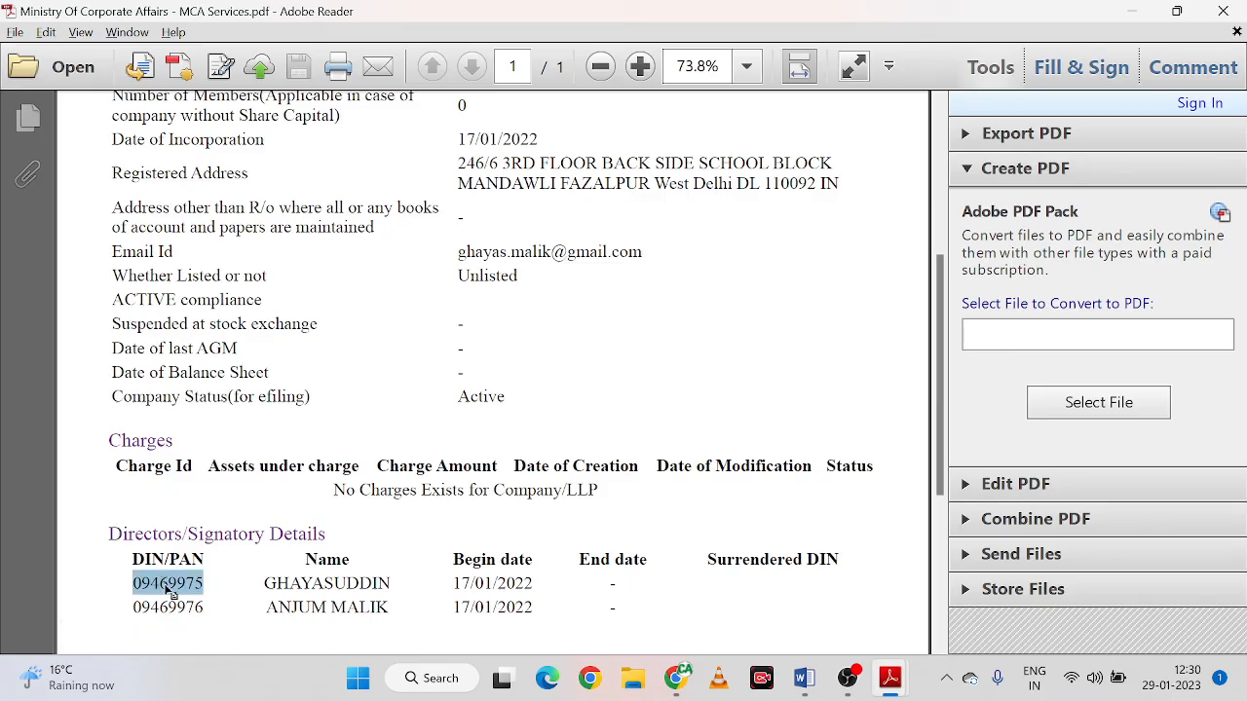
key(alt+Tab)
key(ctrl+v)
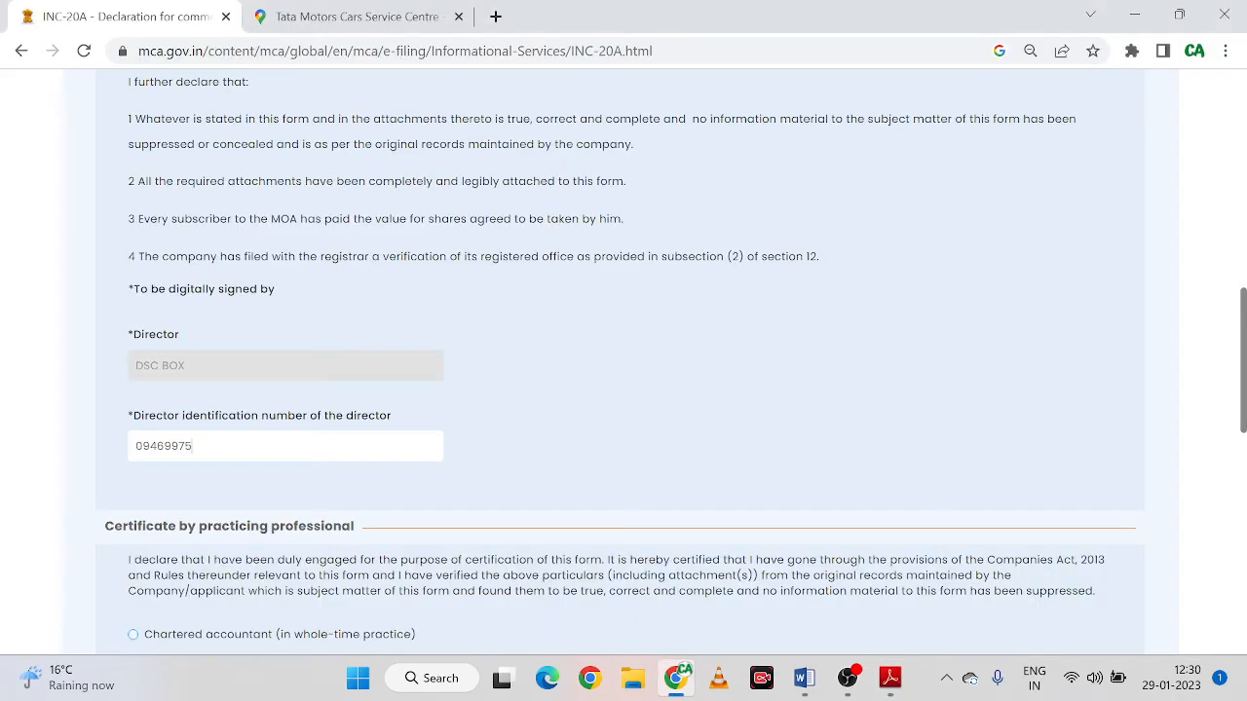
Certify the form as a chartered accountant who is an associate member
scroll(533, 437, down, 2)
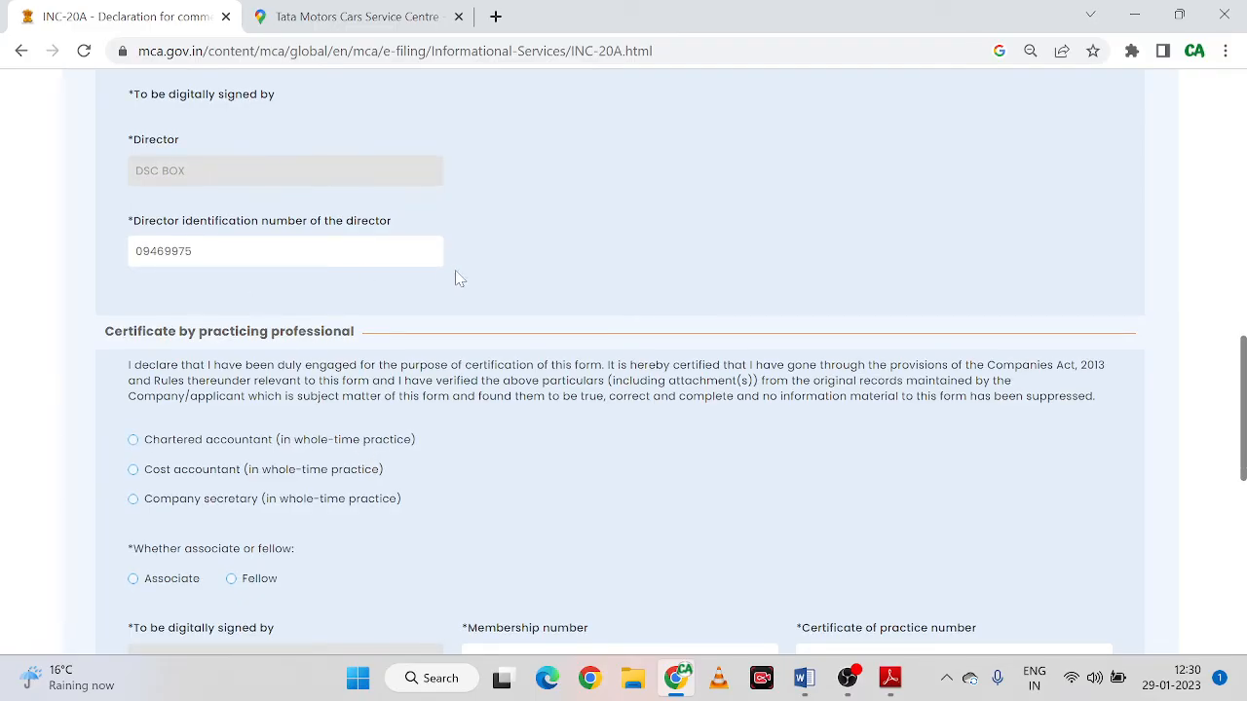
scroll(457, 278, down, 2)
scroll(292, 292, up, 1)
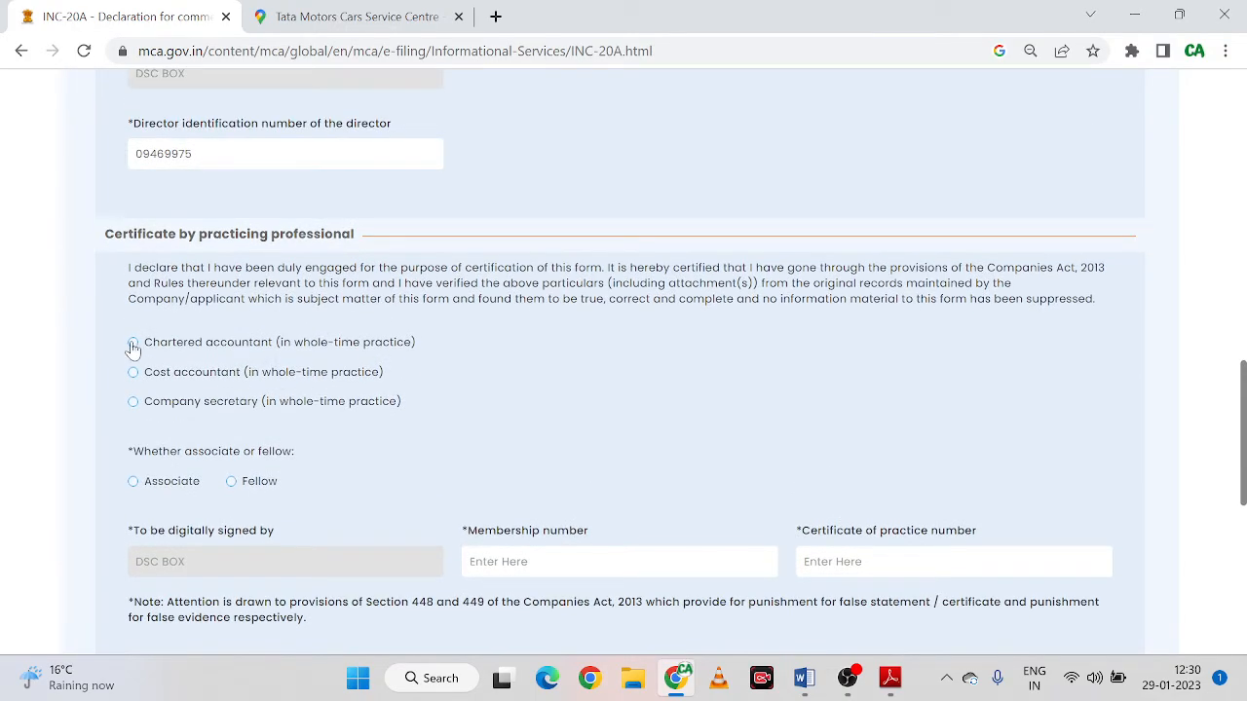
click(134, 345)
scroll(597, 433, up, 10)
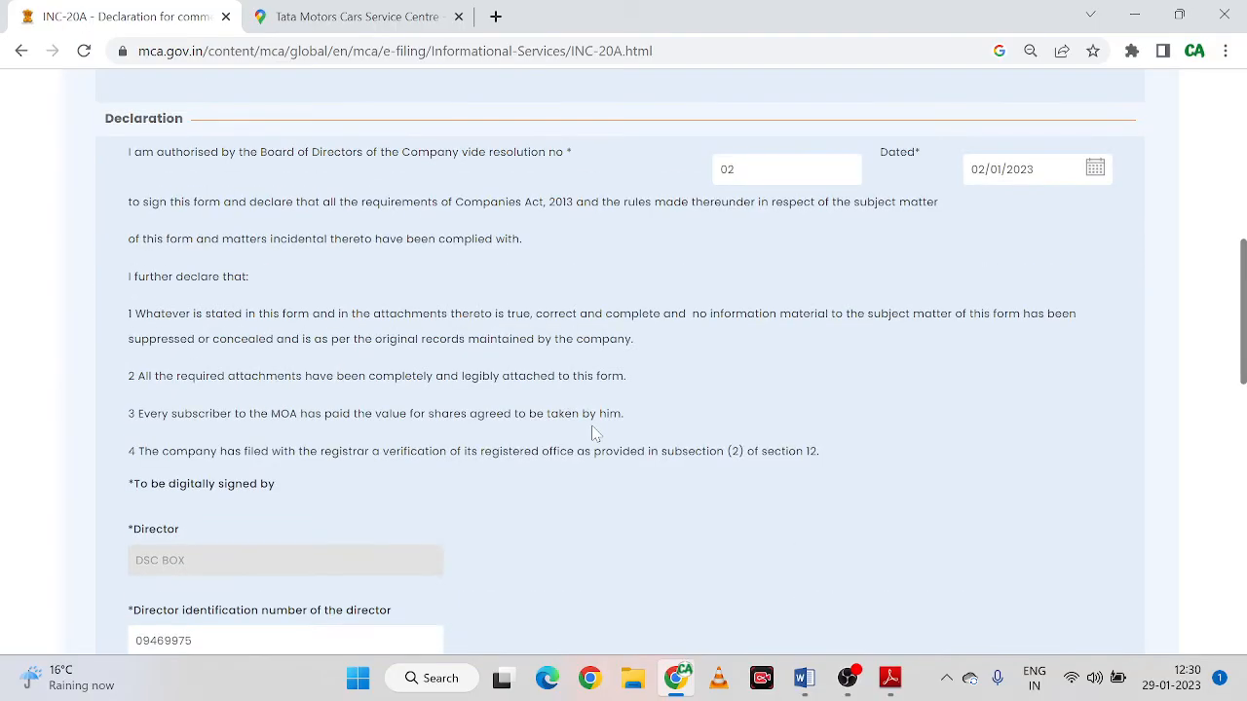
scroll(596, 436, down, 10)
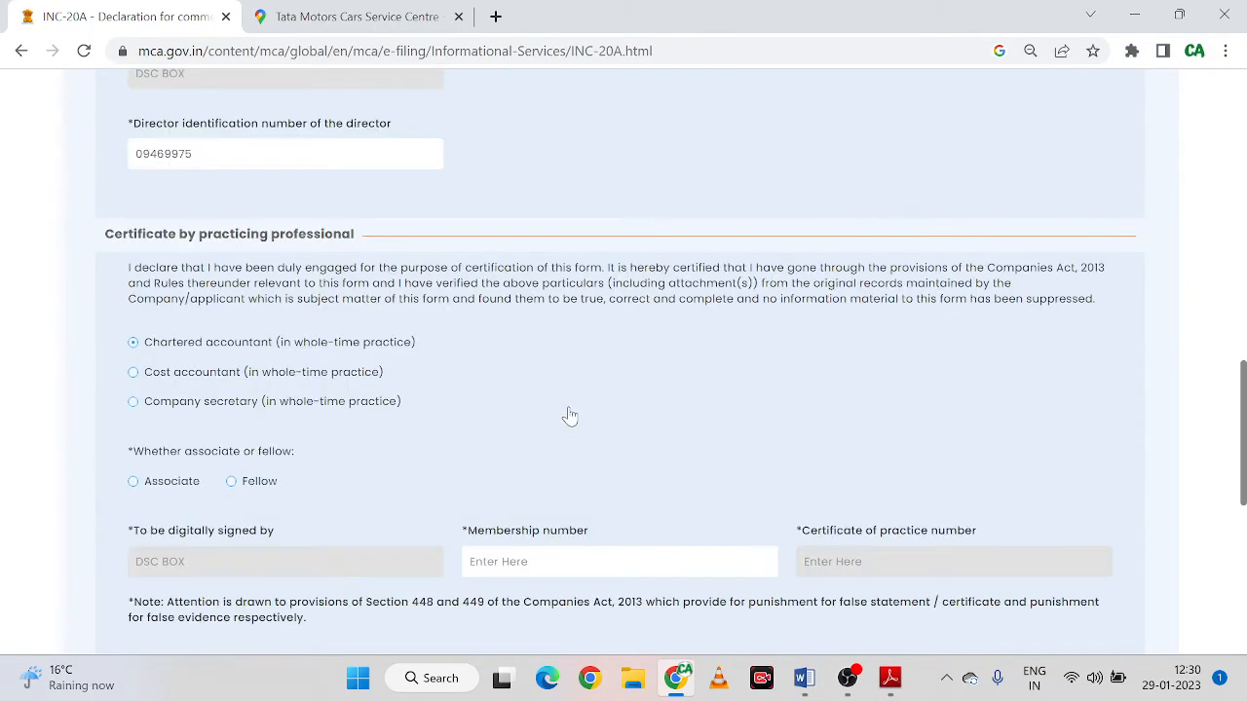
scroll(487, 419, down, 1)
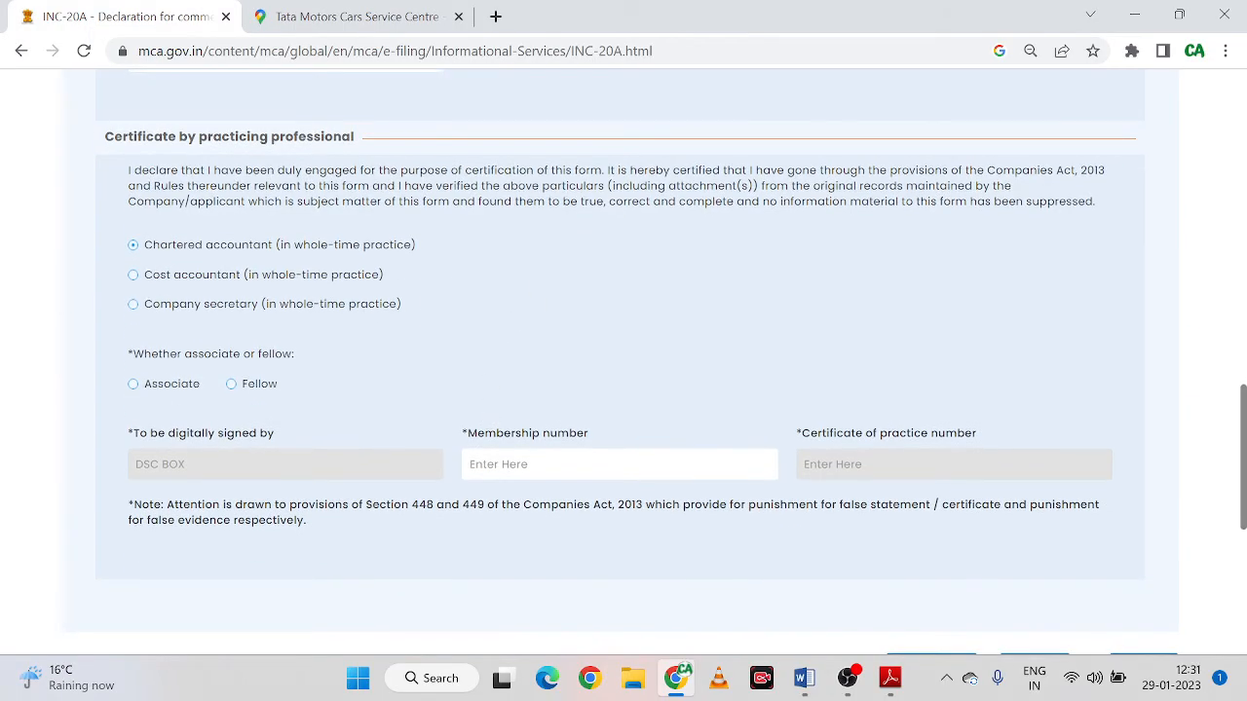
click(134, 386)
Enter the accountant's membership number and save the draft
text(554545)
scroll(579, 427, down, 1)
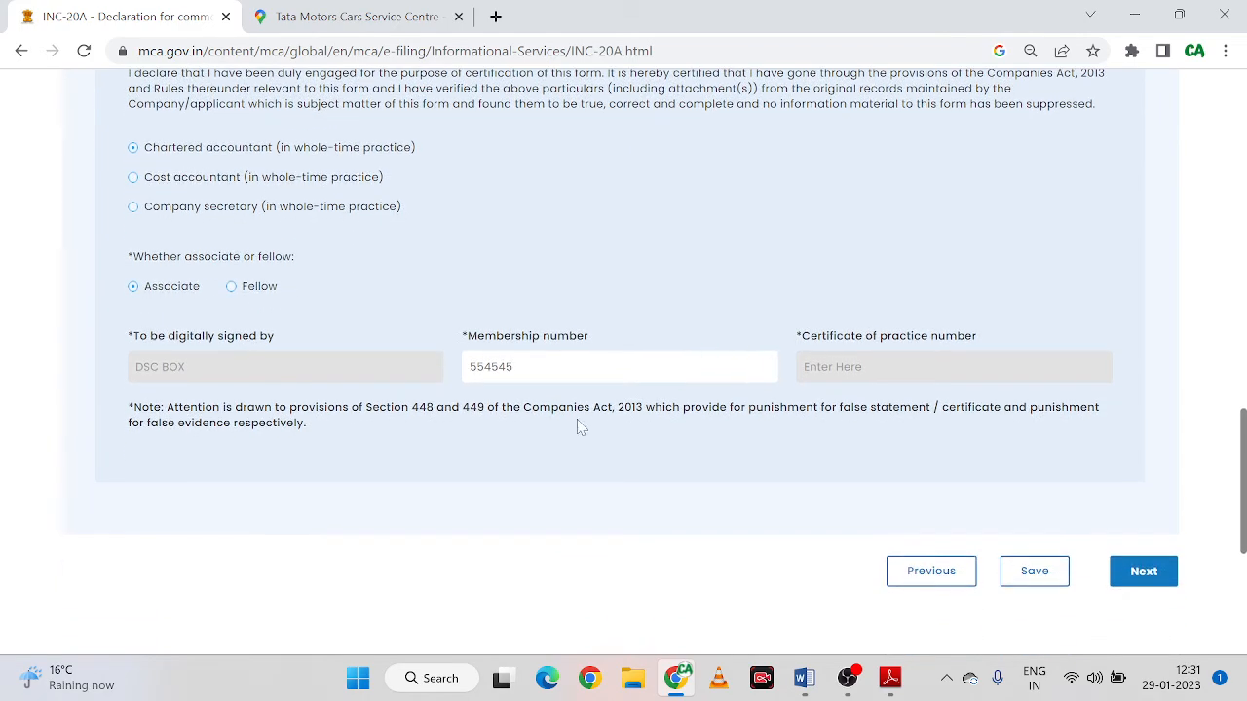
click(1031, 573)
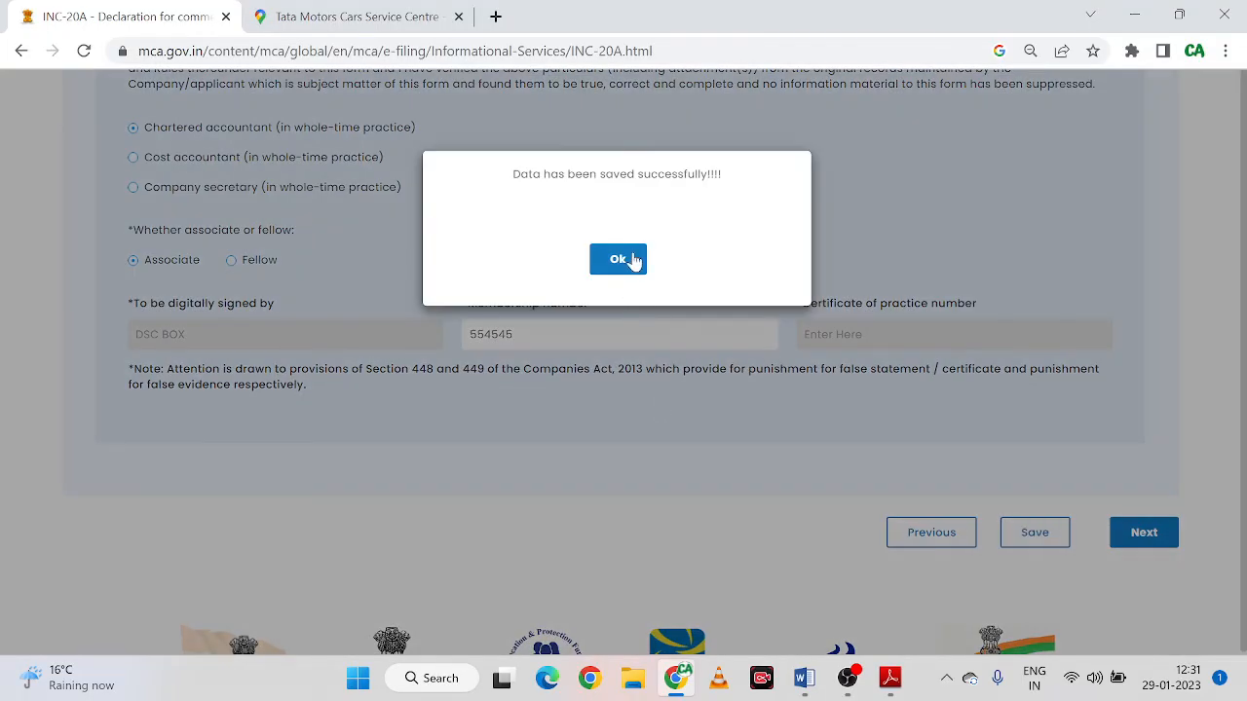
Acknowledge the saved-successfully message and look over the filled form
click(627, 259)
scroll(727, 320, up, 5)
scroll(722, 329, up, 3)
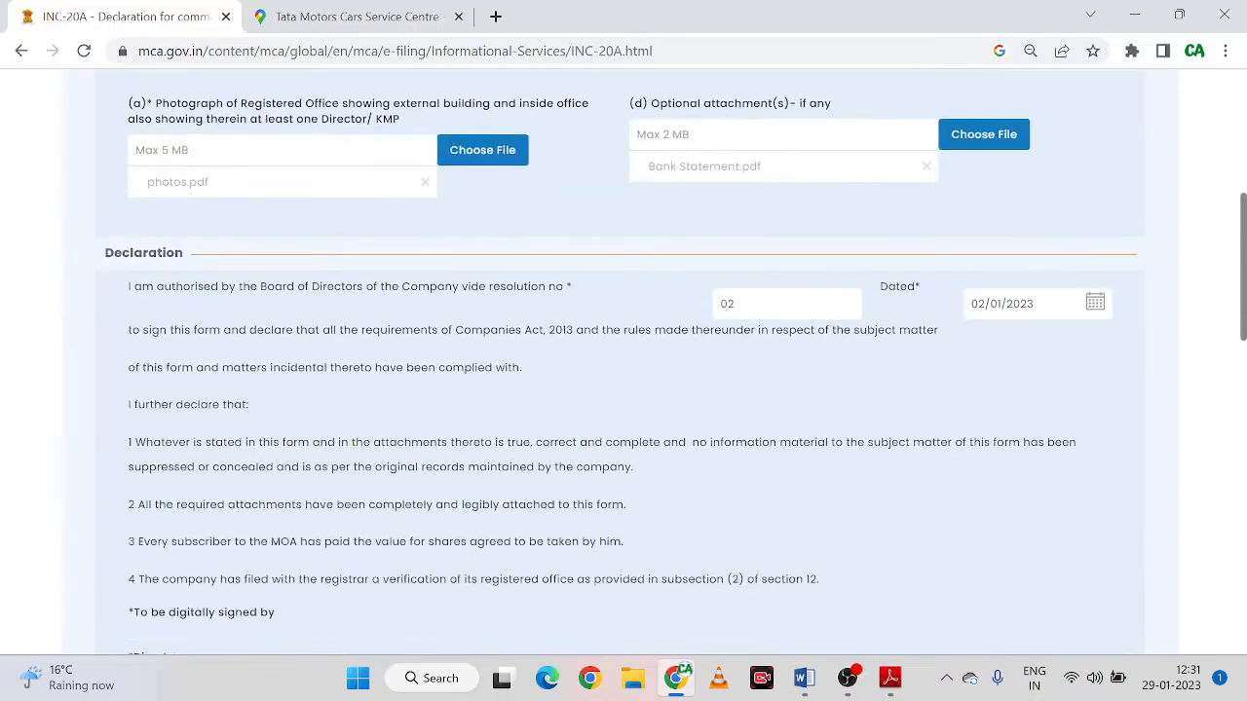
scroll(701, 407, down, 5)
scroll(663, 381, down, 2)
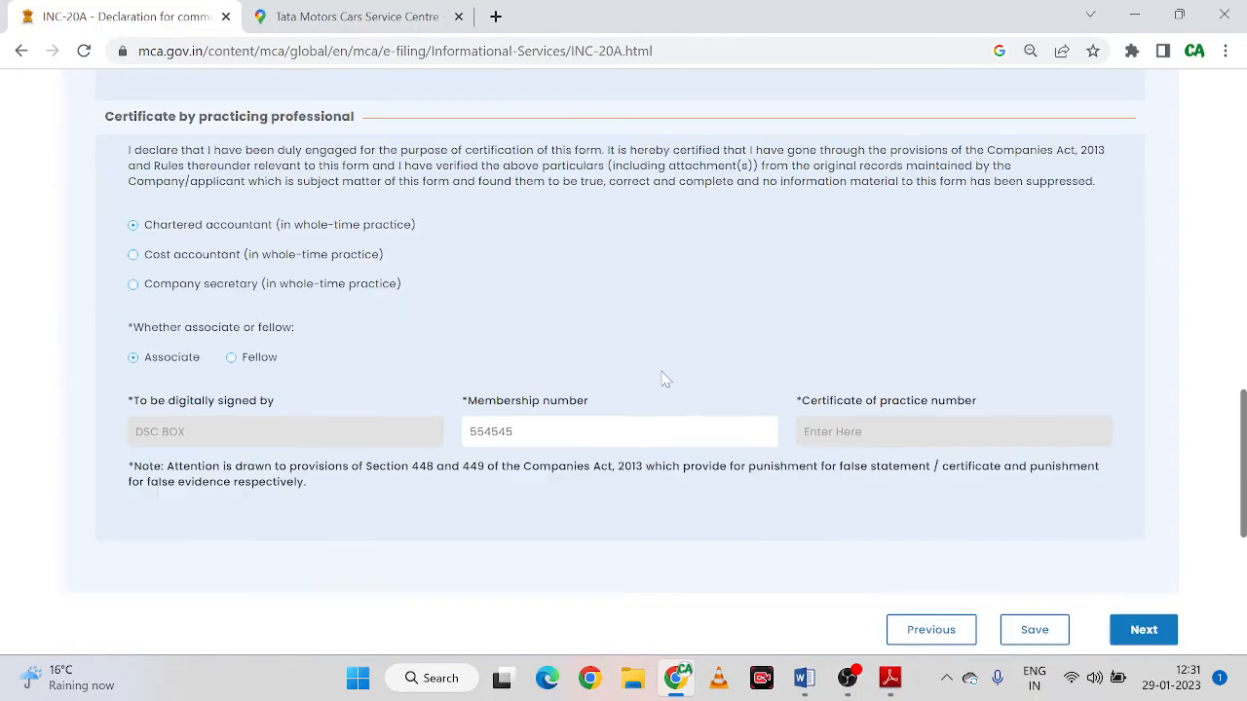
Advance to the Review and Submit step and scroll through the entered details
click(1146, 631)
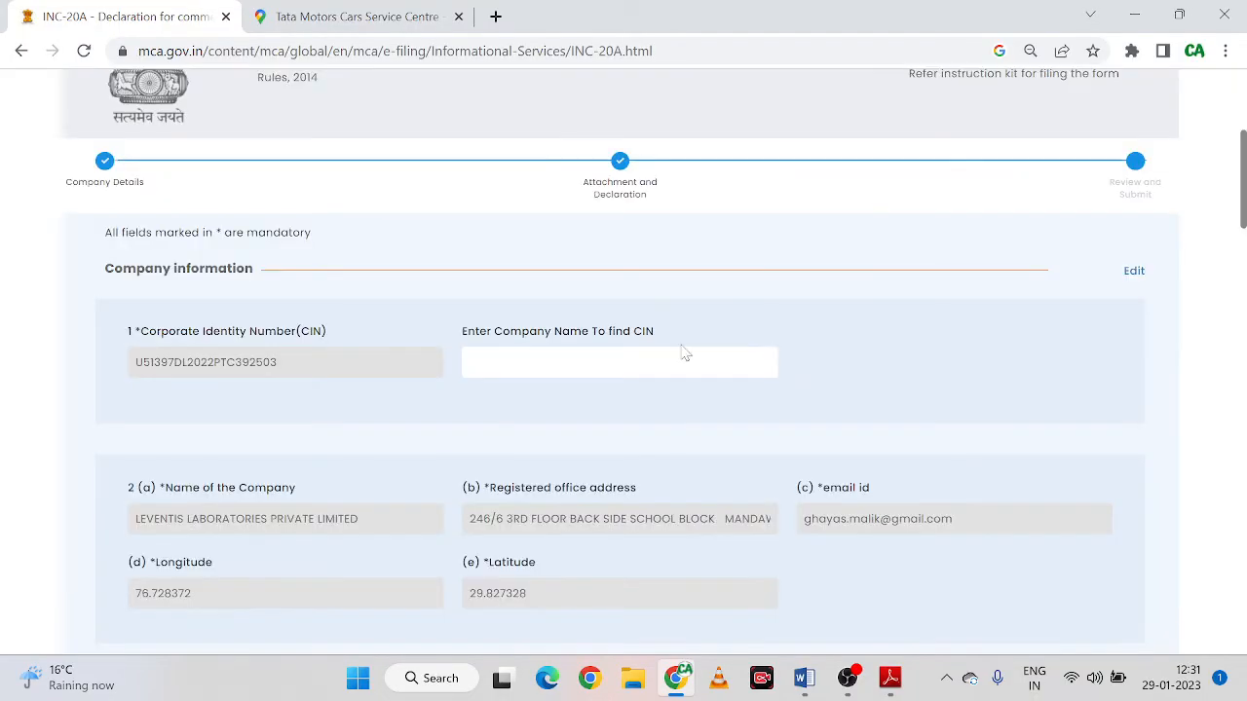
scroll(673, 401, down, 1)
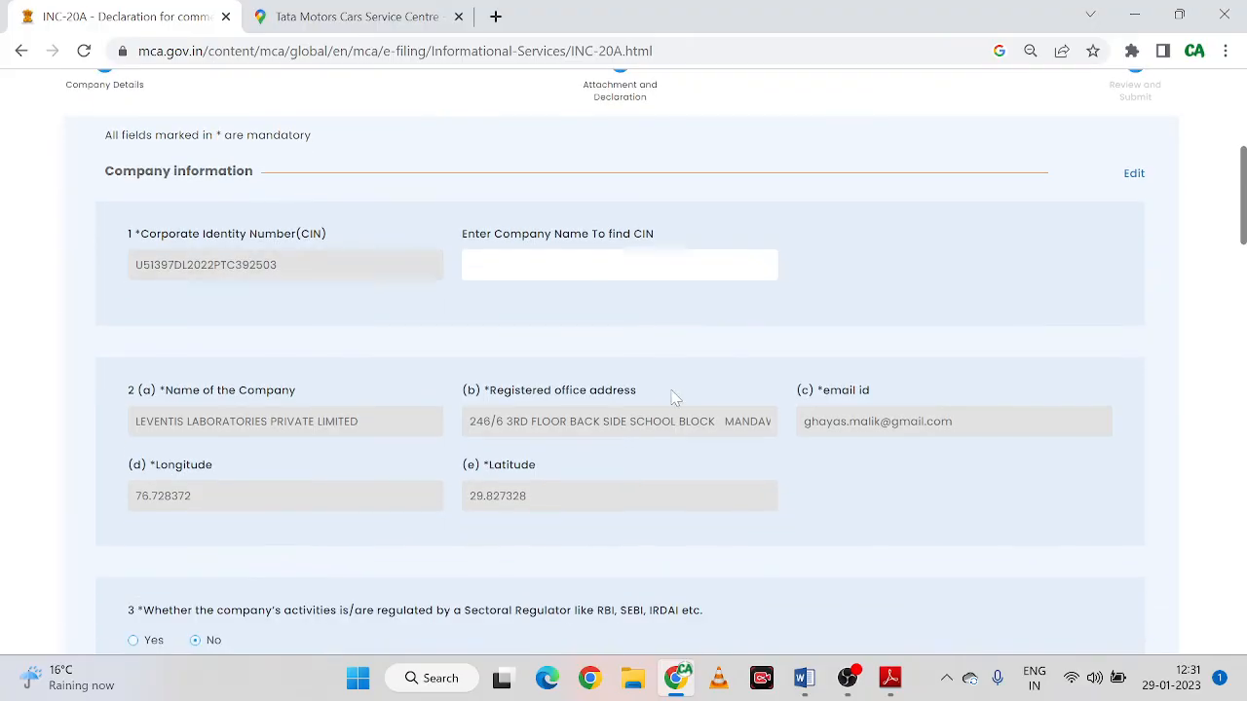
scroll(672, 400, up, 2)
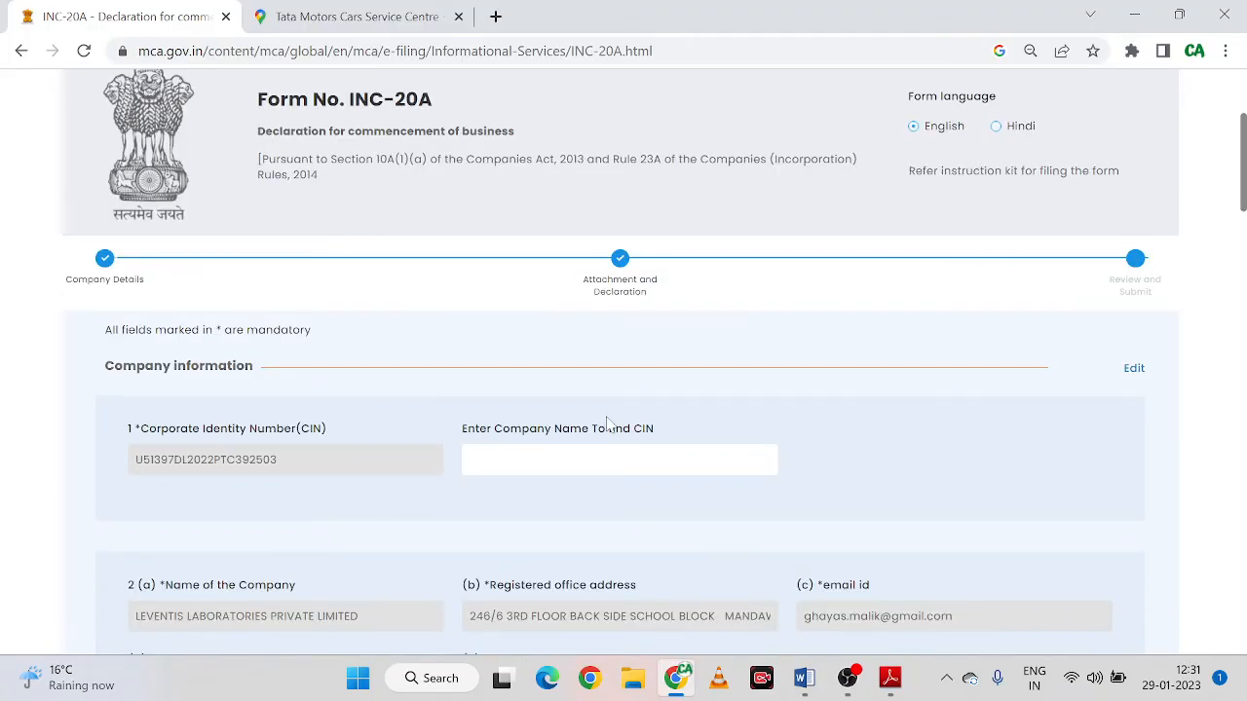
scroll(606, 426, down, 4)
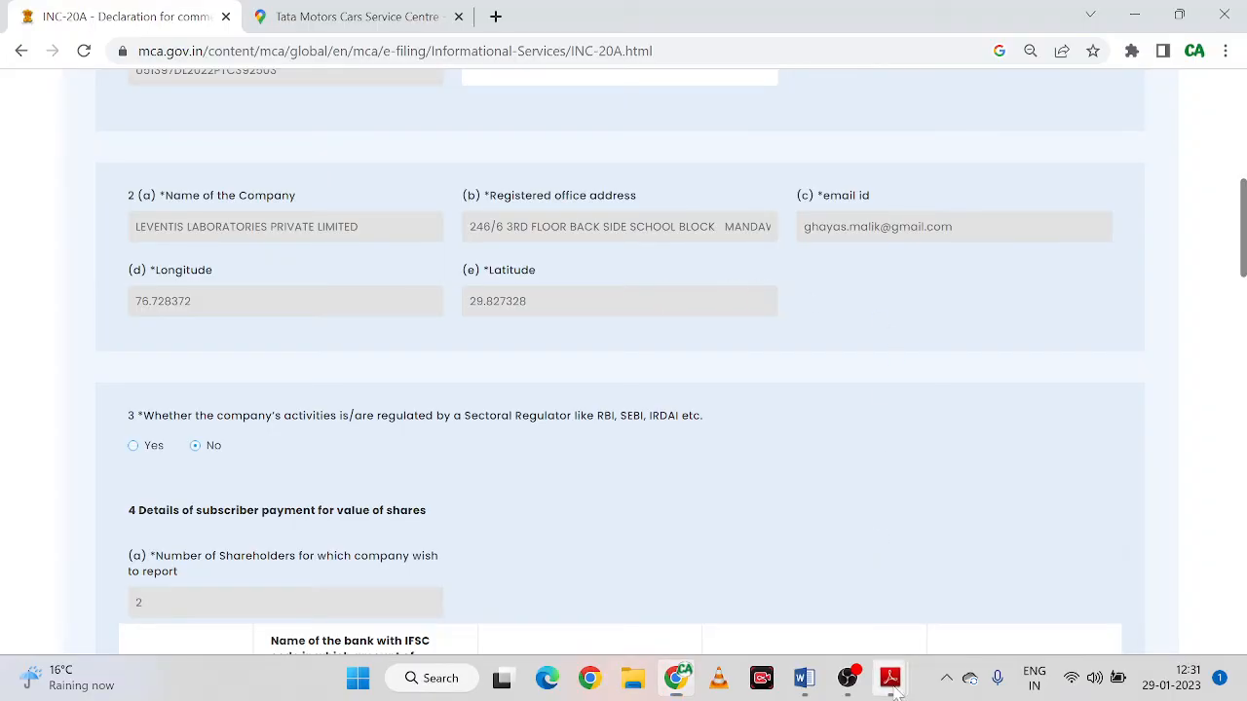
mouse_move(889, 678)
click(950, 574)
scroll(741, 477, up, 4)
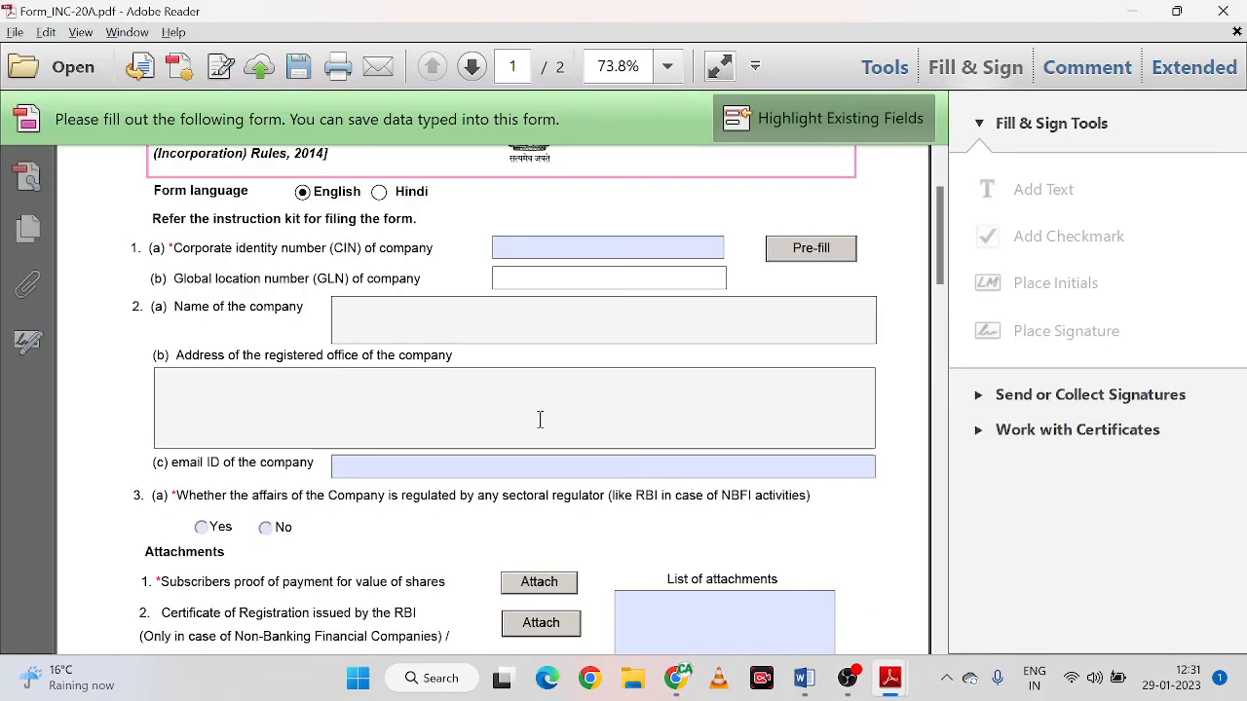
scroll(537, 418, down, 2)
scroll(293, 433, down, 1)
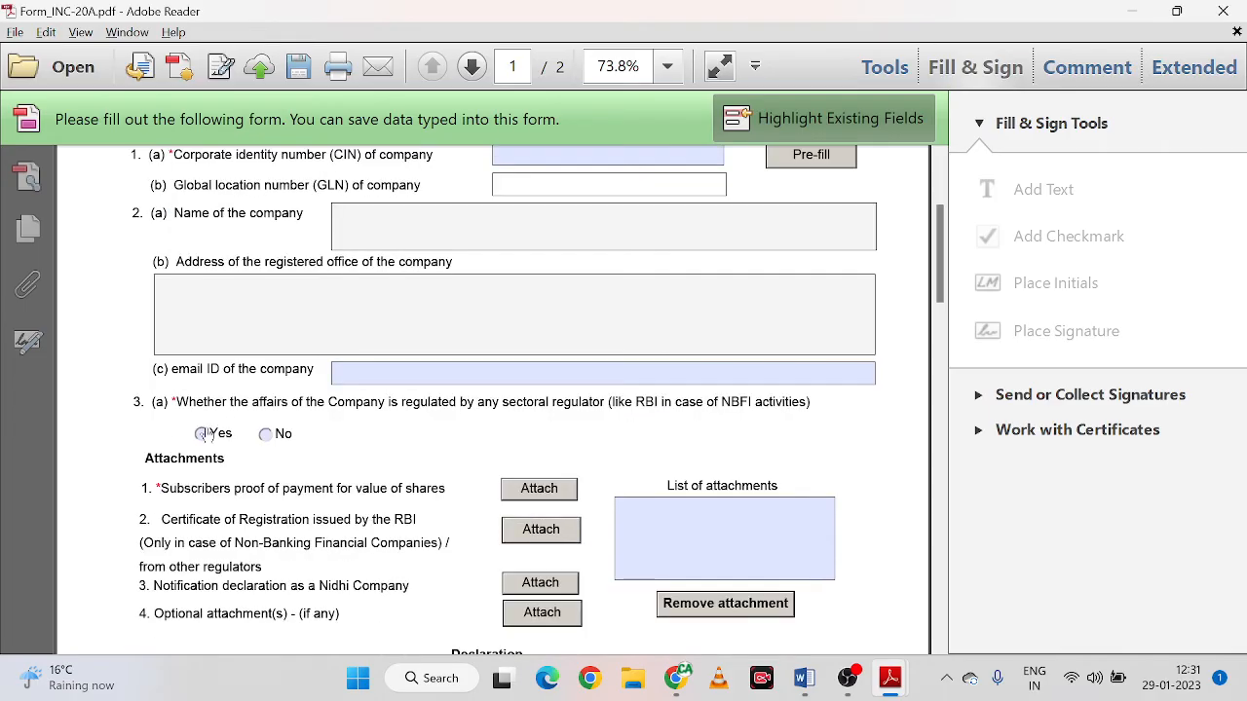
scroll(293, 394, down, 3)
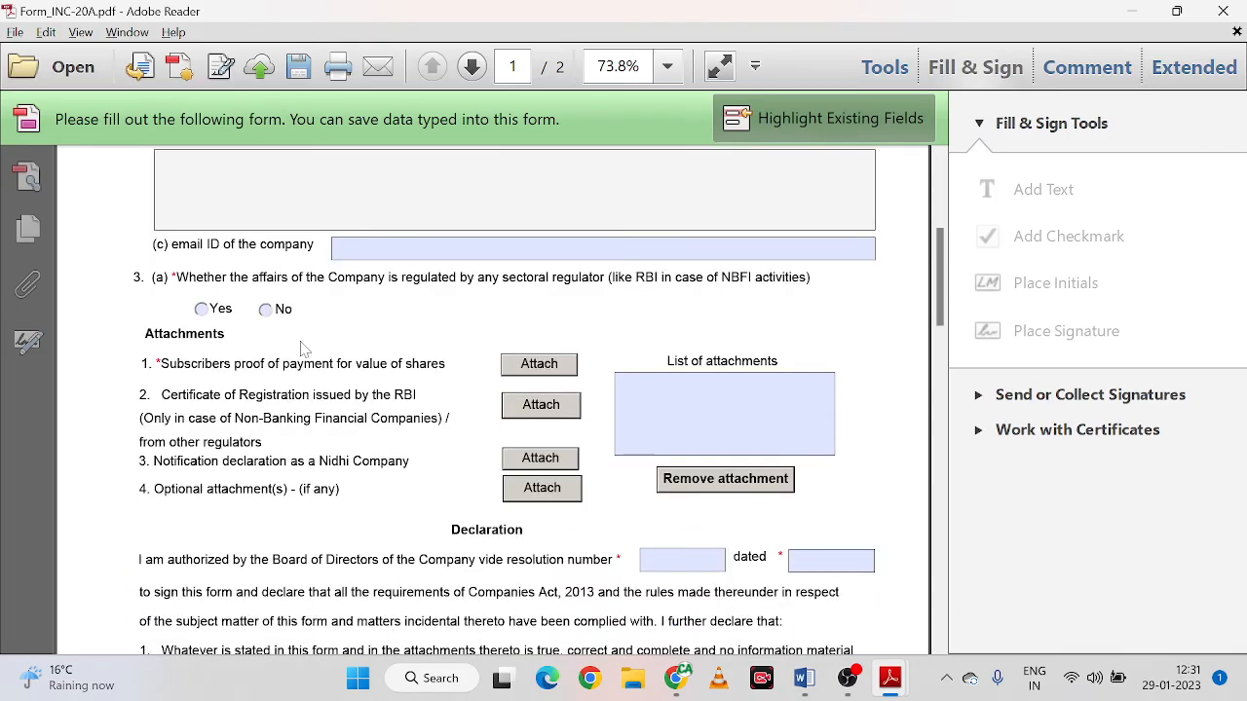
key(alt+Tab)
scroll(209, 438, down, 2)
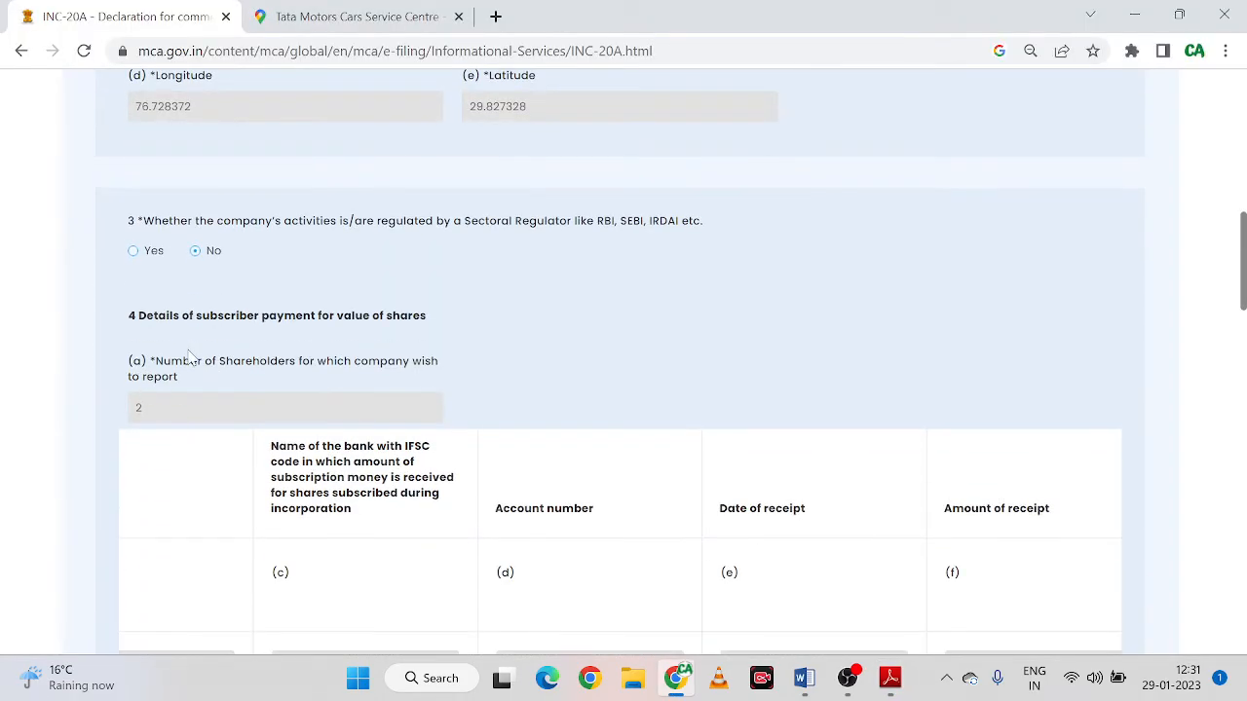
scroll(202, 335, down, 1)
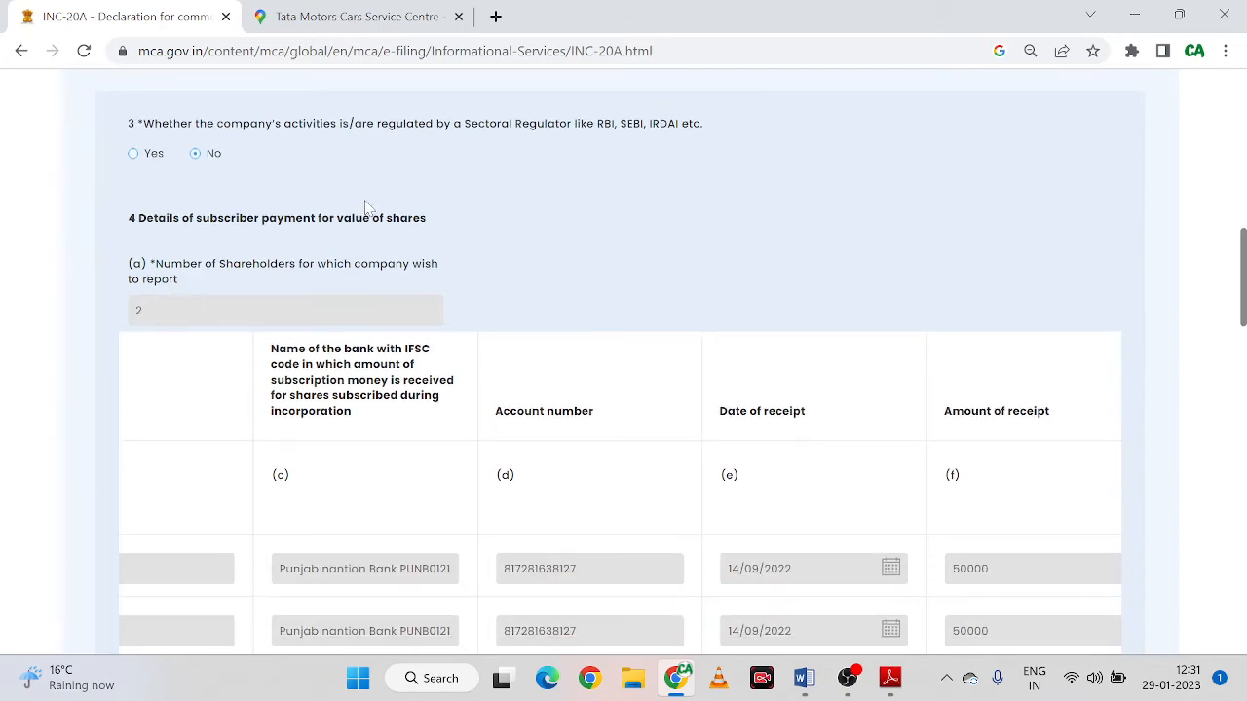
scroll(463, 370, down, 1)
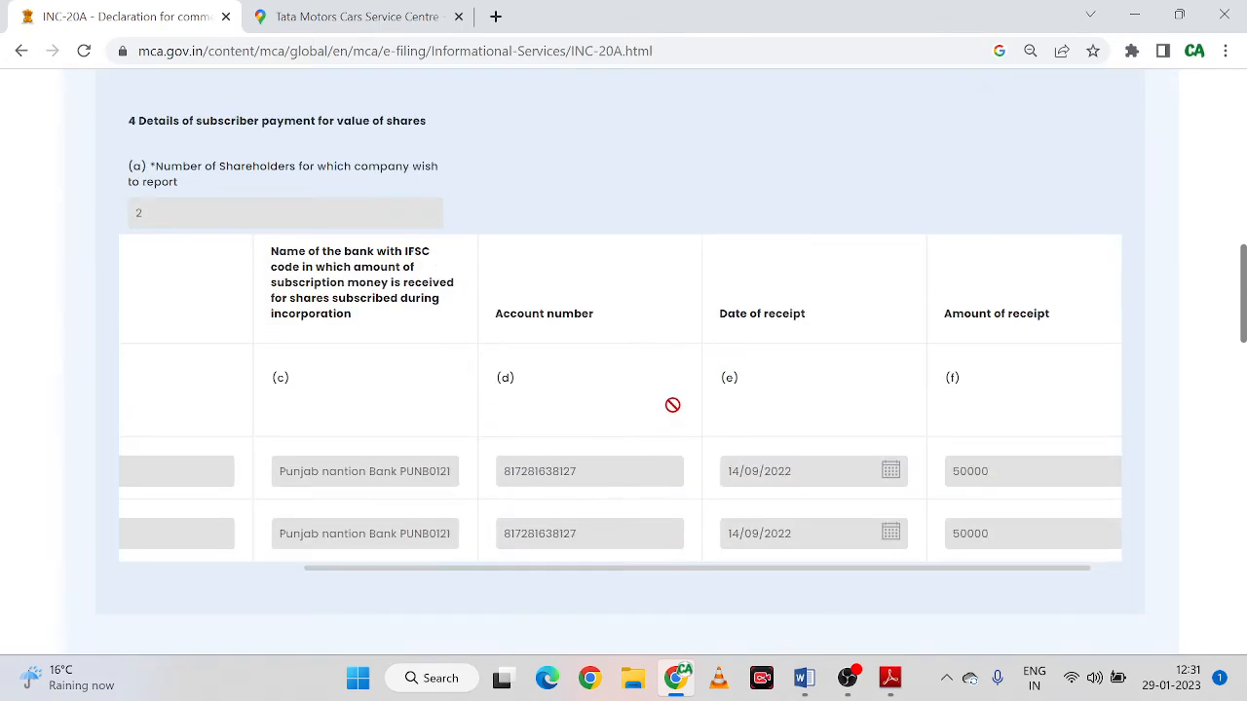
key(alt+Tab)
scroll(382, 362, up, 3)
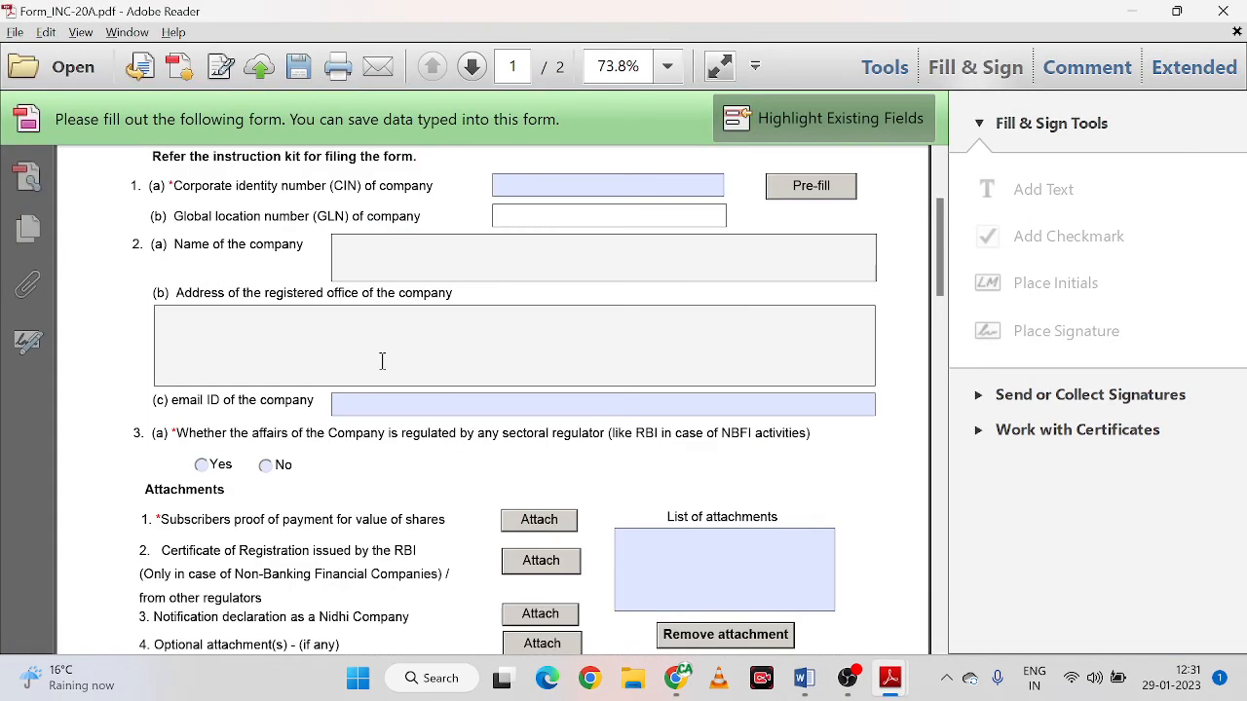
scroll(381, 361, up, 1)
scroll(381, 361, down, 6)
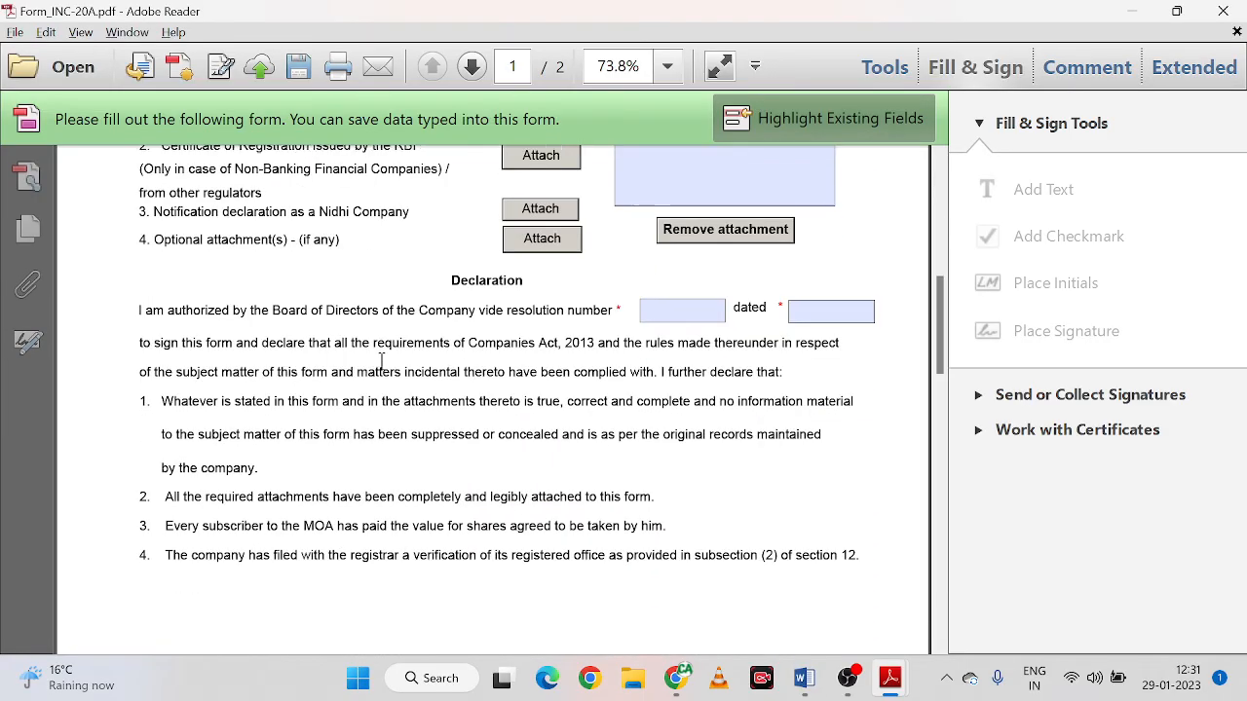
scroll(382, 361, down, 12)
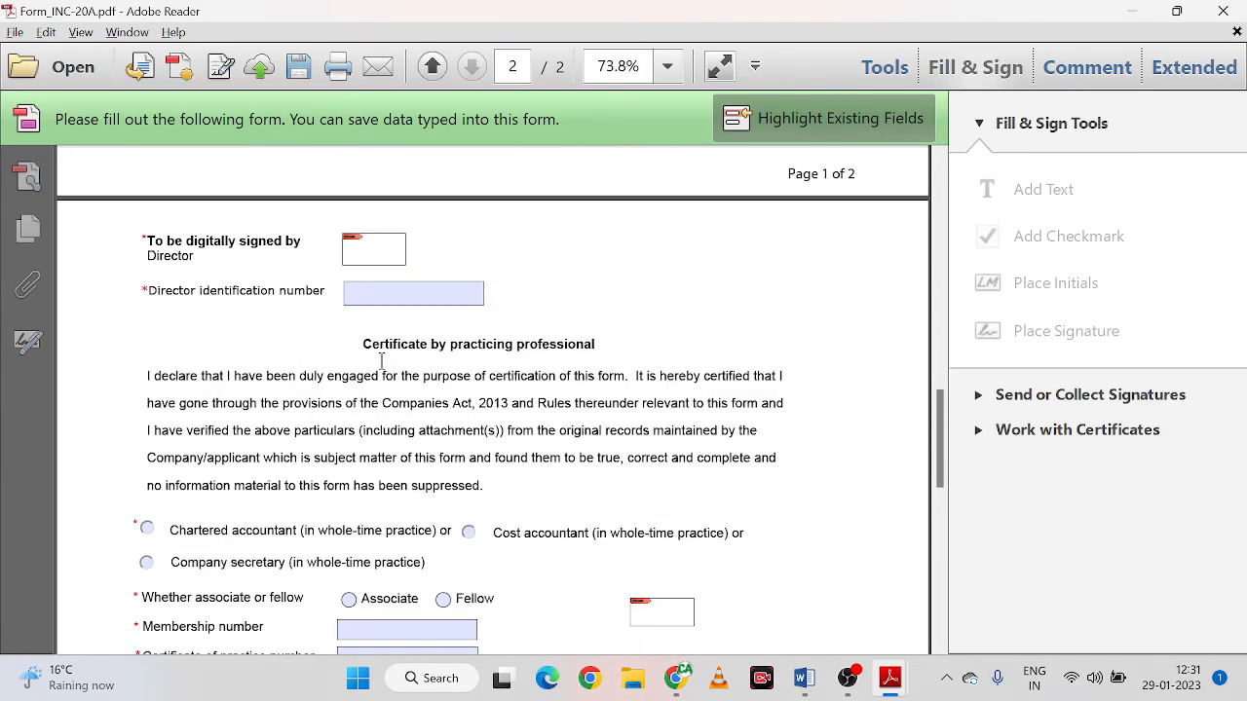
scroll(382, 361, up, 15)
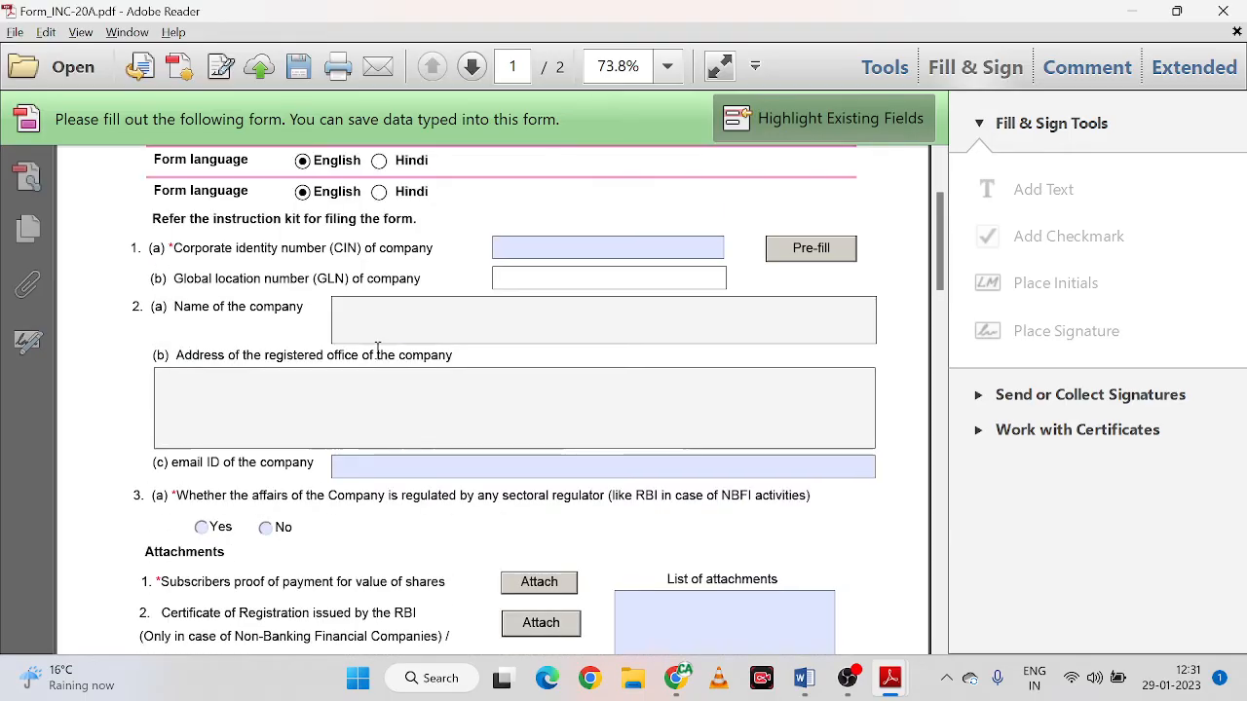
scroll(378, 349, up, 4)
key(alt+Tab)
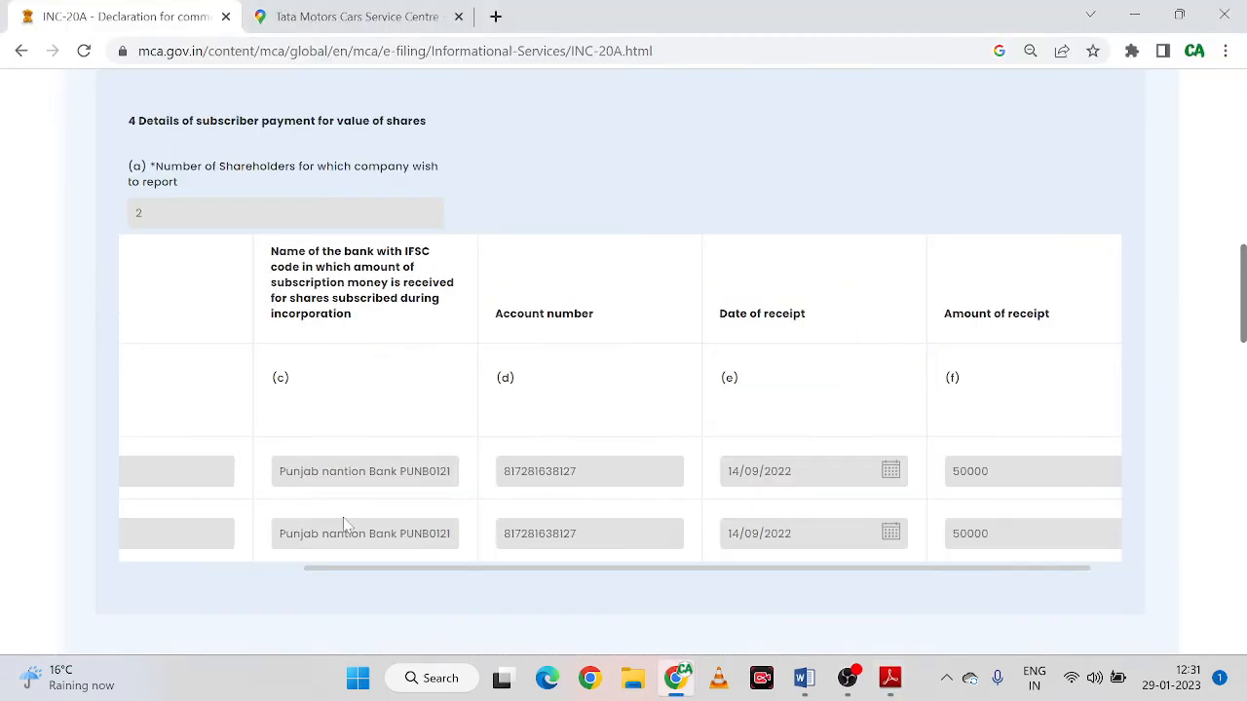
scroll(146, 331, up, 2)
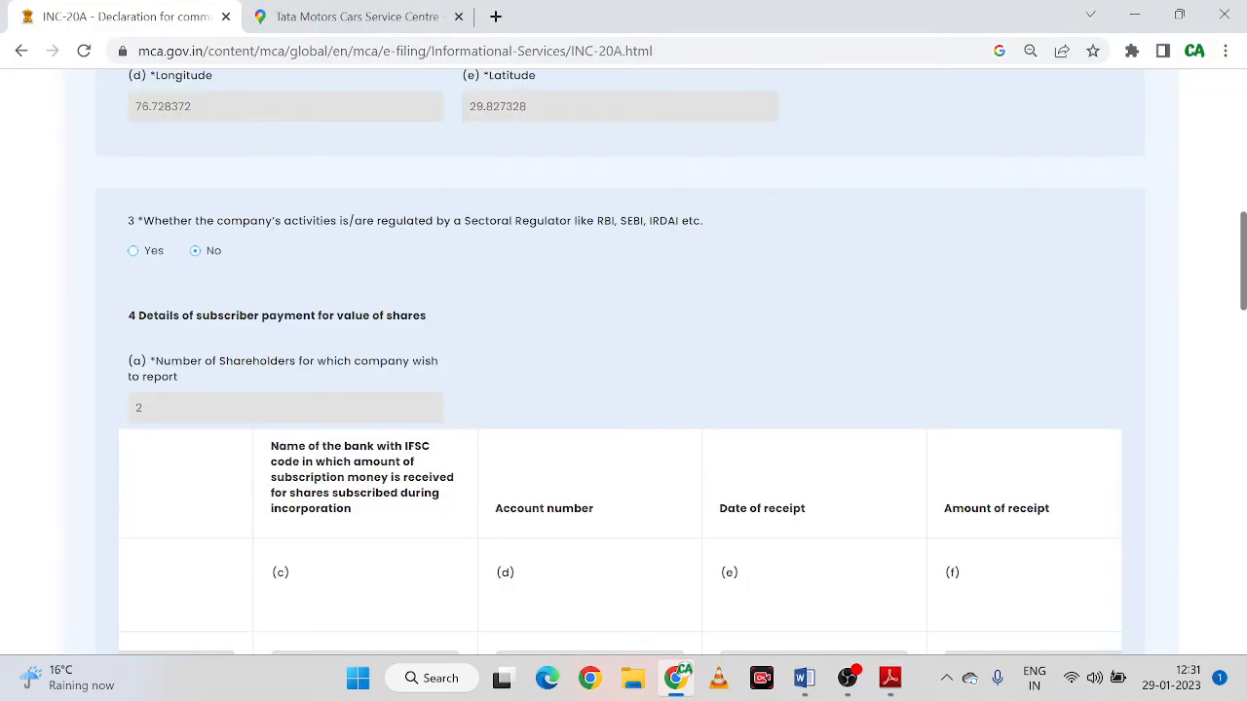
scroll(175, 295, up, 2)
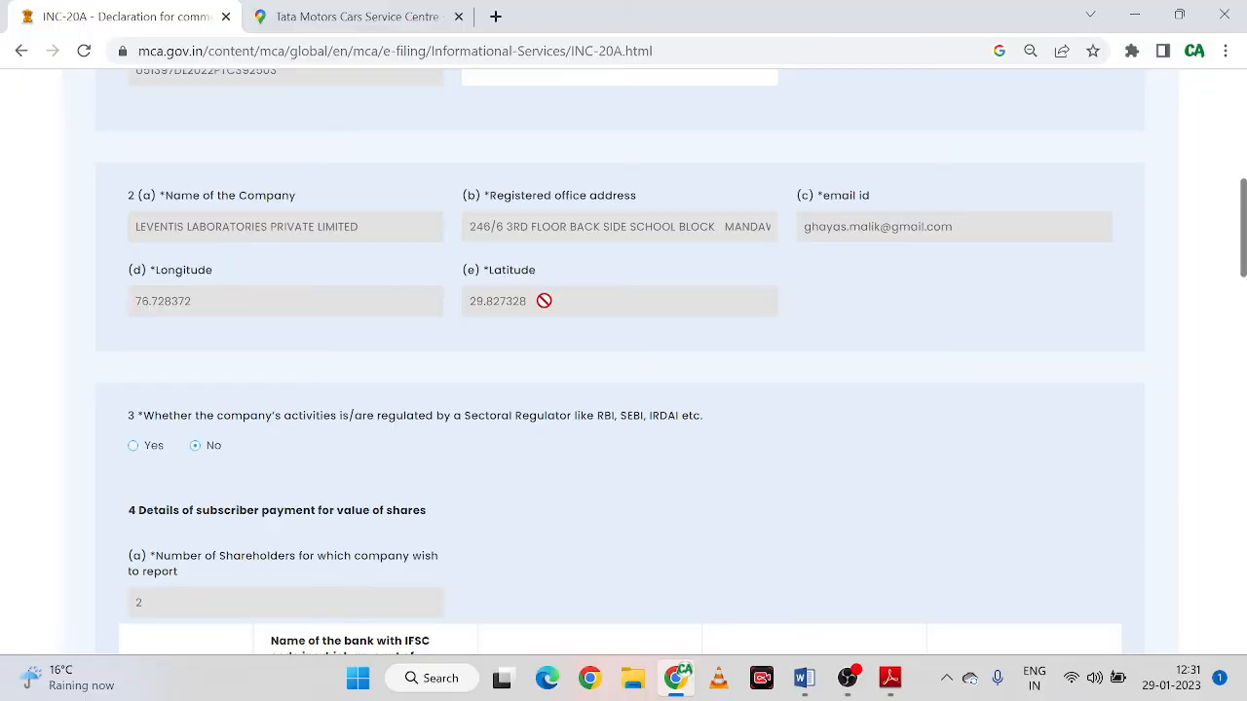
scroll(604, 419, down, 12)
scroll(601, 424, down, 6)
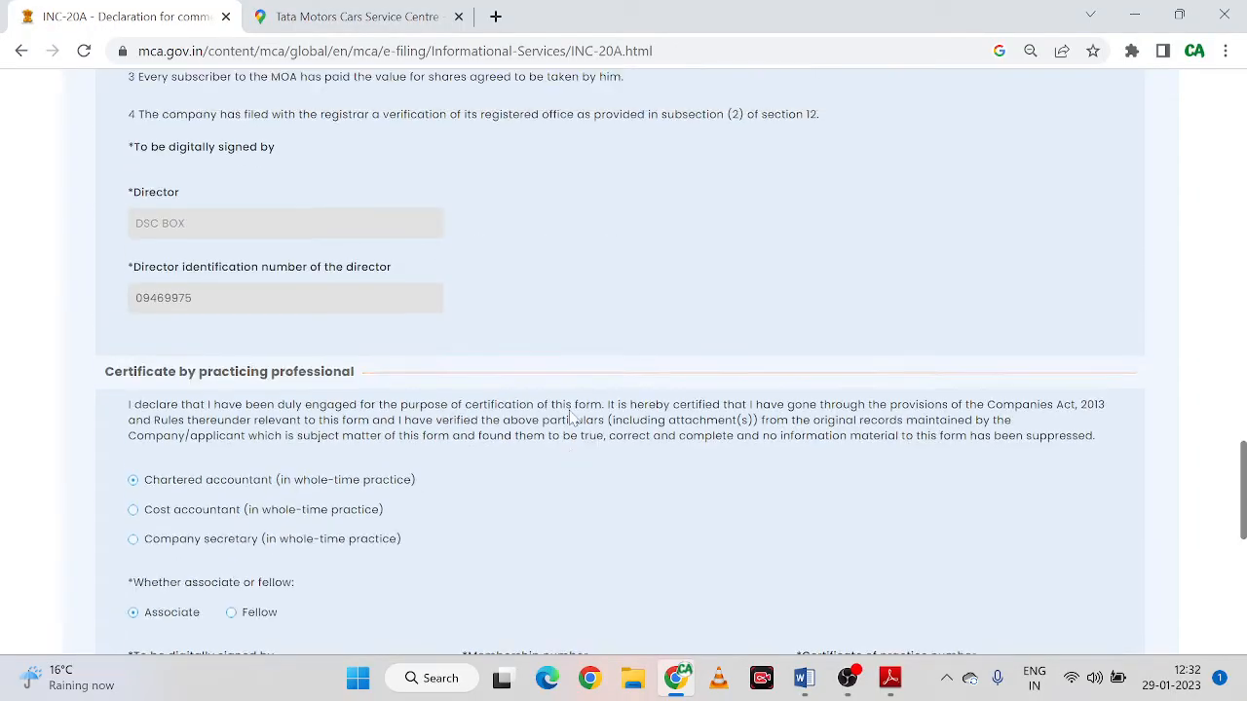
scroll(575, 419, up, 9)
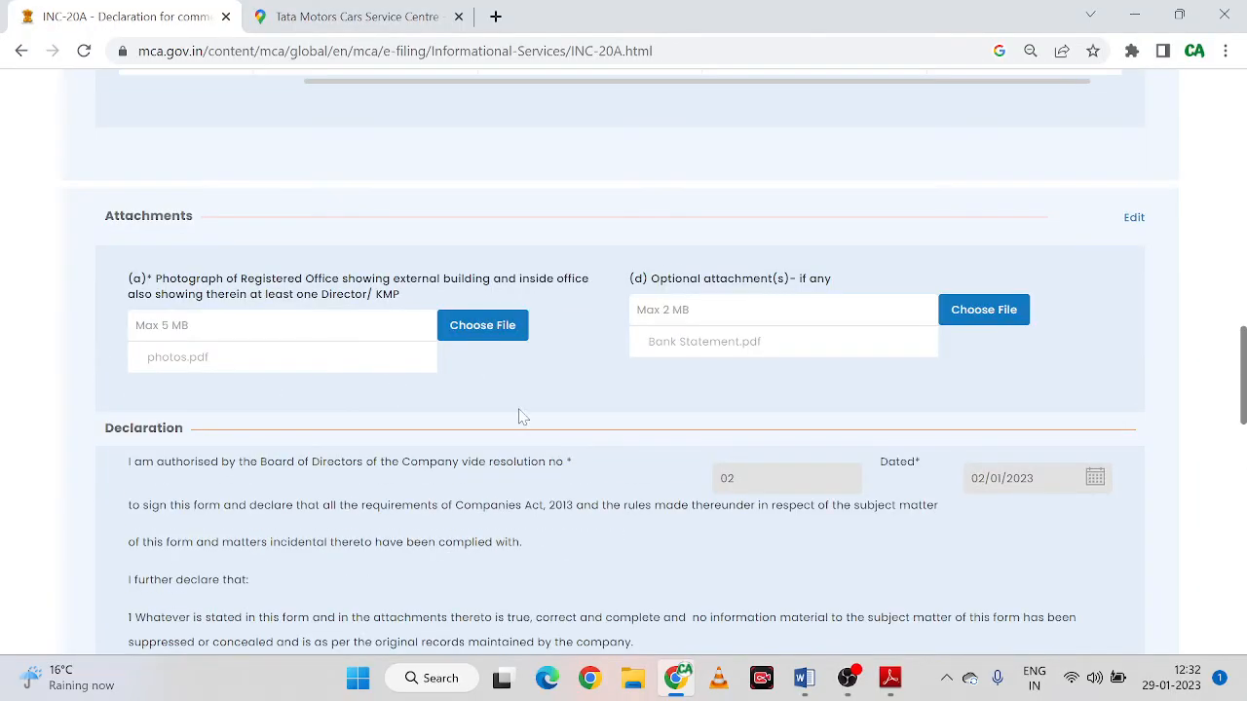
scroll(614, 449, down, 7)
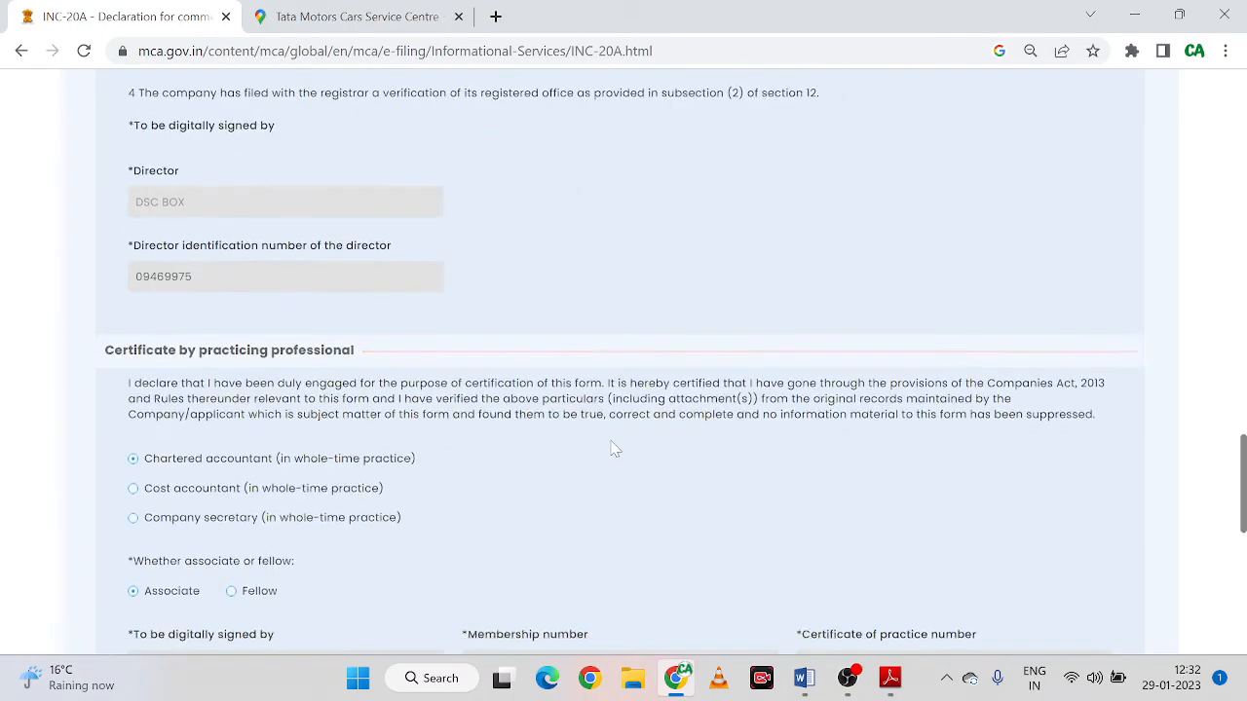
scroll(604, 443, down, 6)
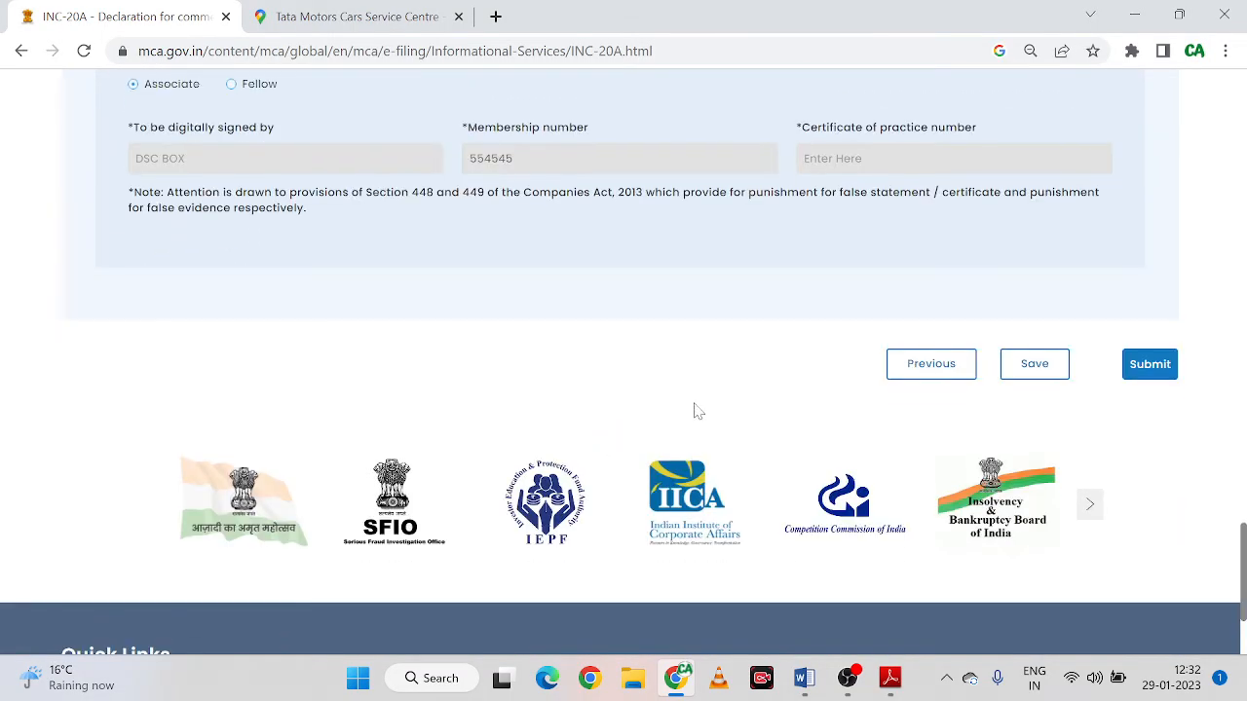
scroll(721, 411, up, 2)
scroll(751, 419, up, 20)
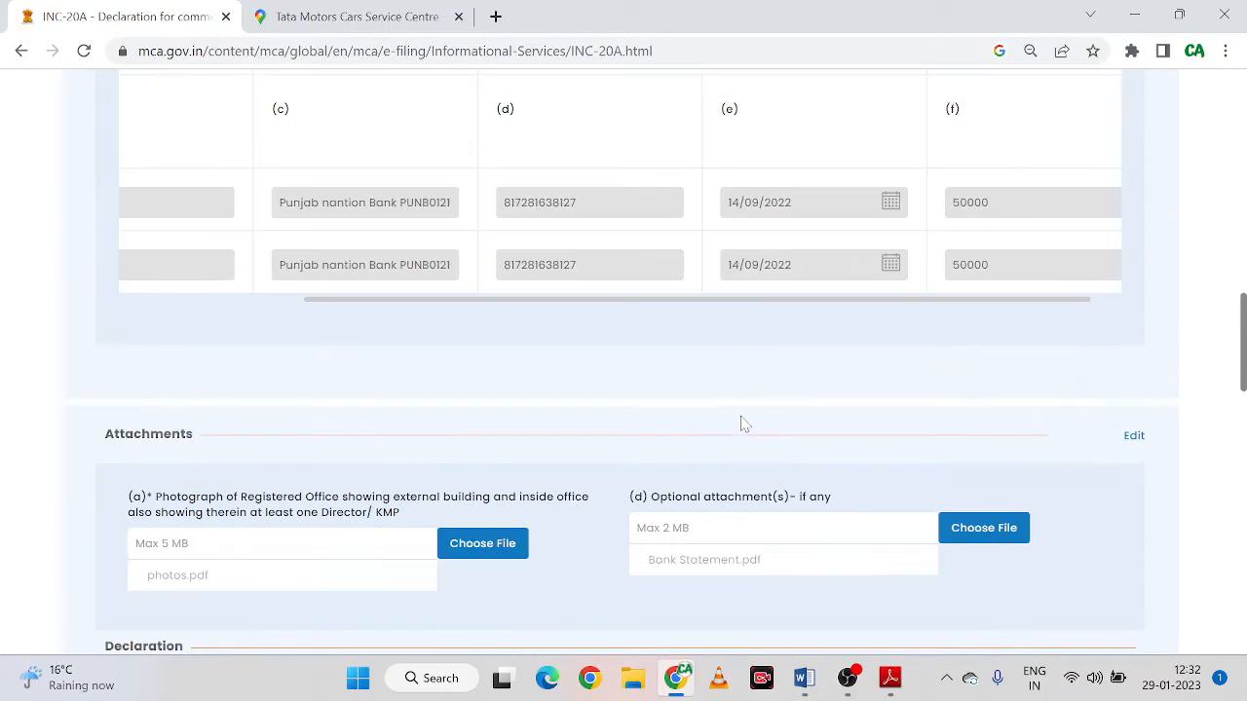
scroll(769, 409, down, 5)
scroll(769, 407, down, 15)
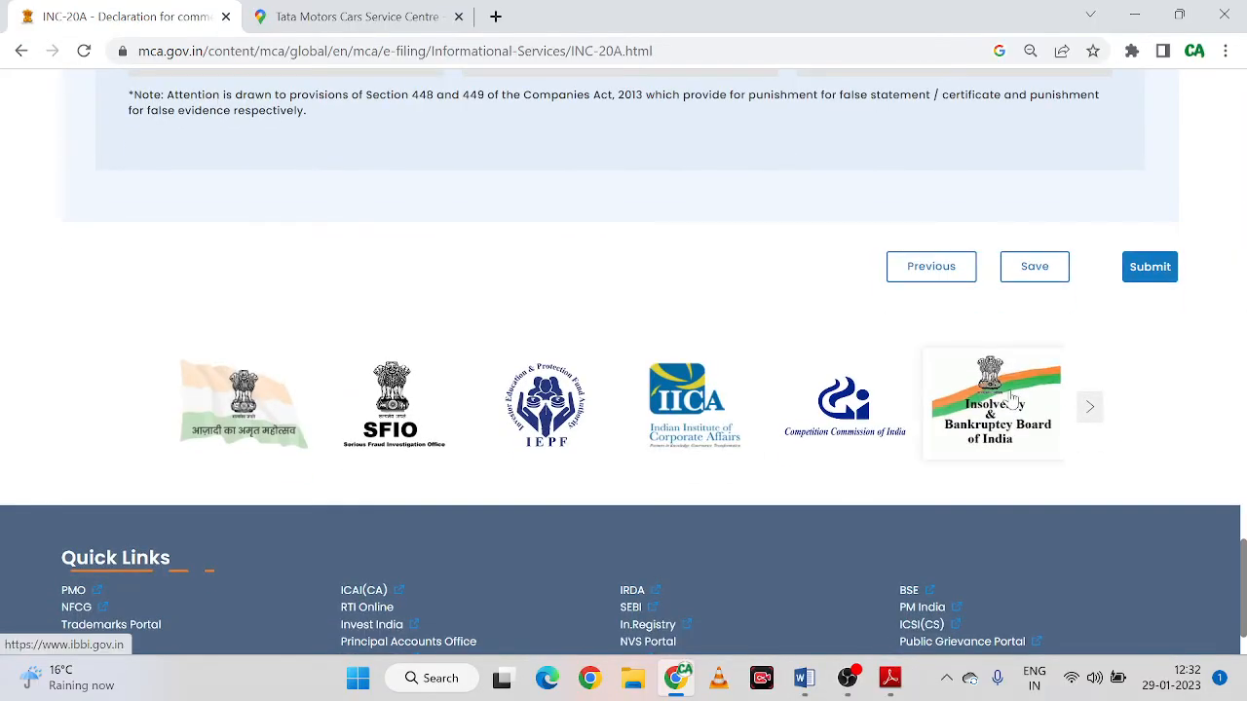
Submit the INC-20A, dismiss the CIN and company-status validation errors, and recheck the page
click(1150, 267)
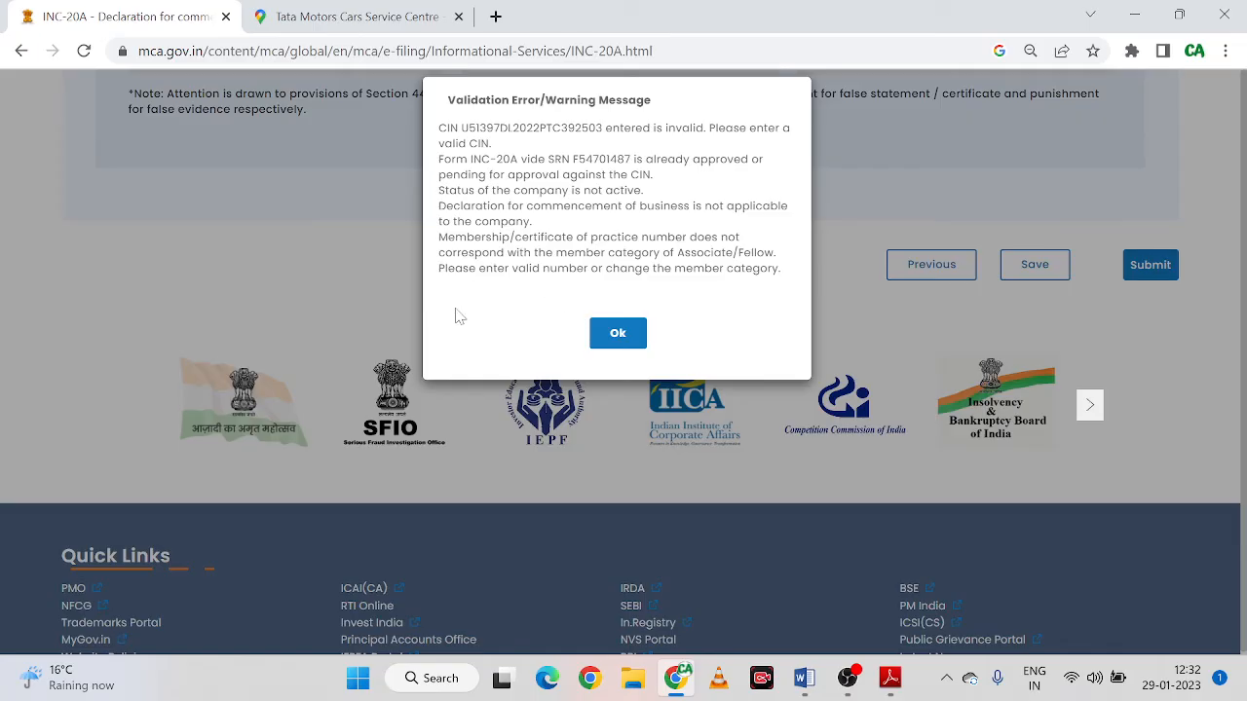
click(618, 332)
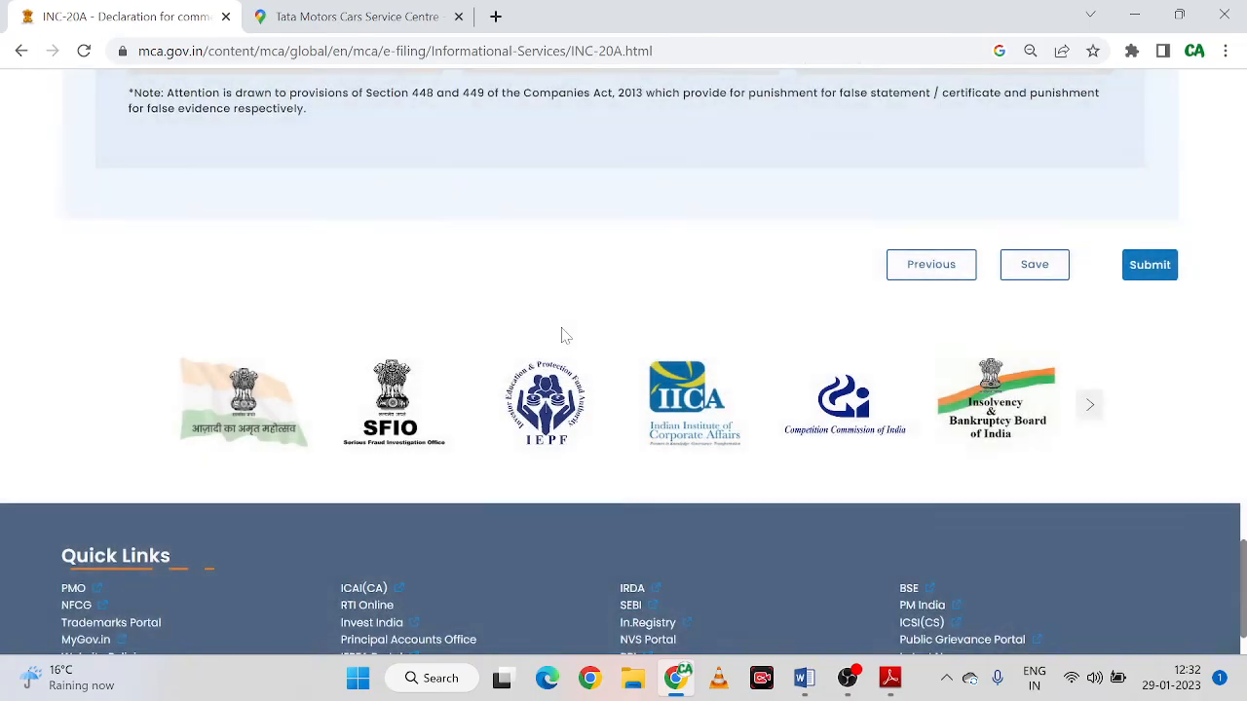
scroll(561, 336, up, 20)
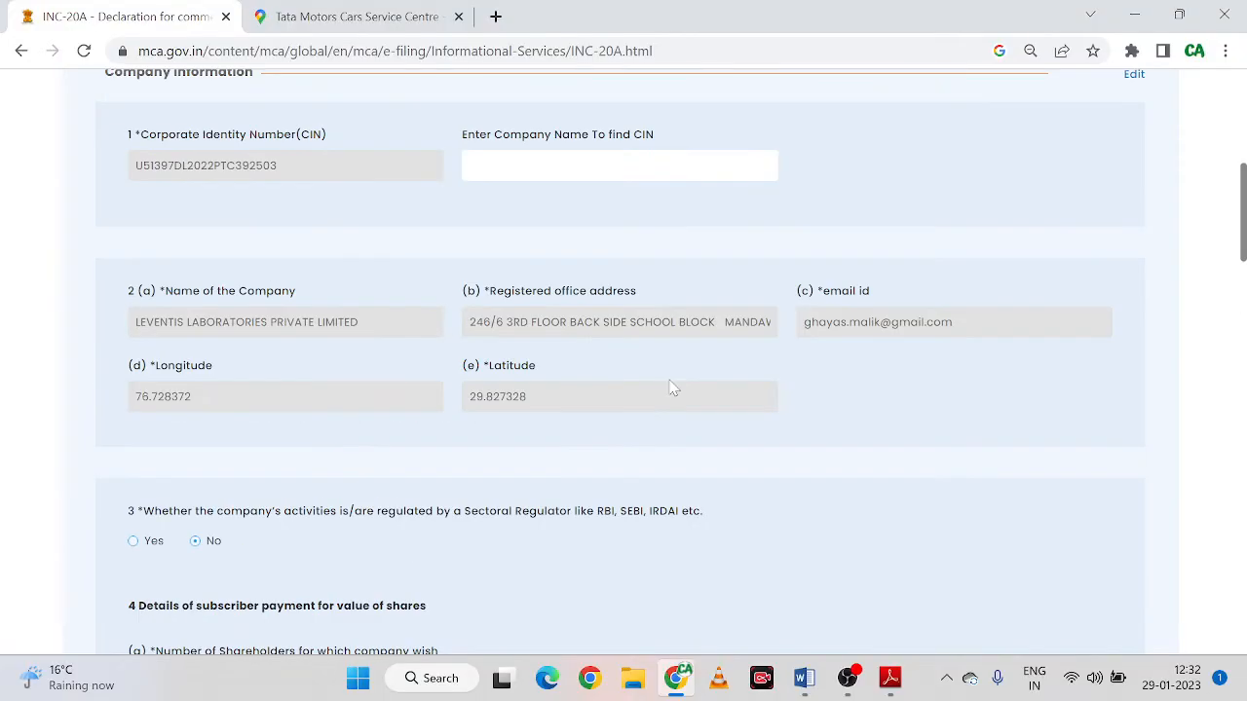
scroll(670, 387, up, 5)
scroll(650, 380, down, 20)
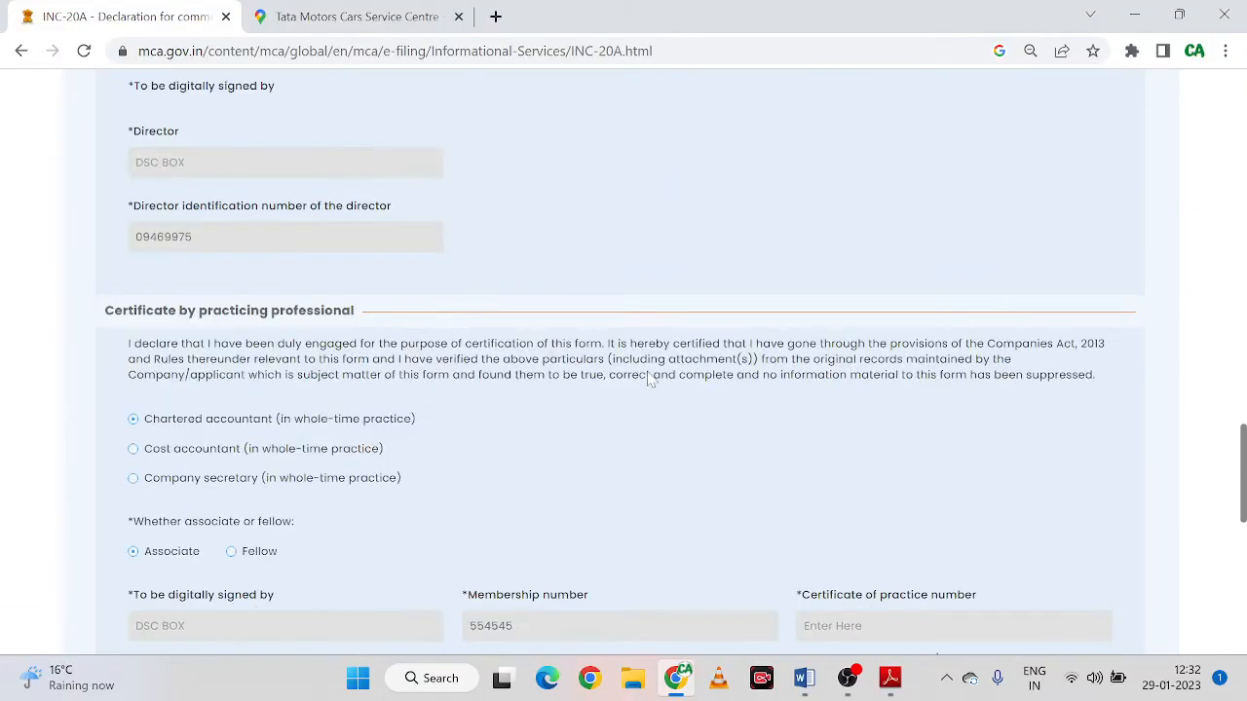
scroll(651, 380, down, 6)
scroll(578, 309, up, 2)
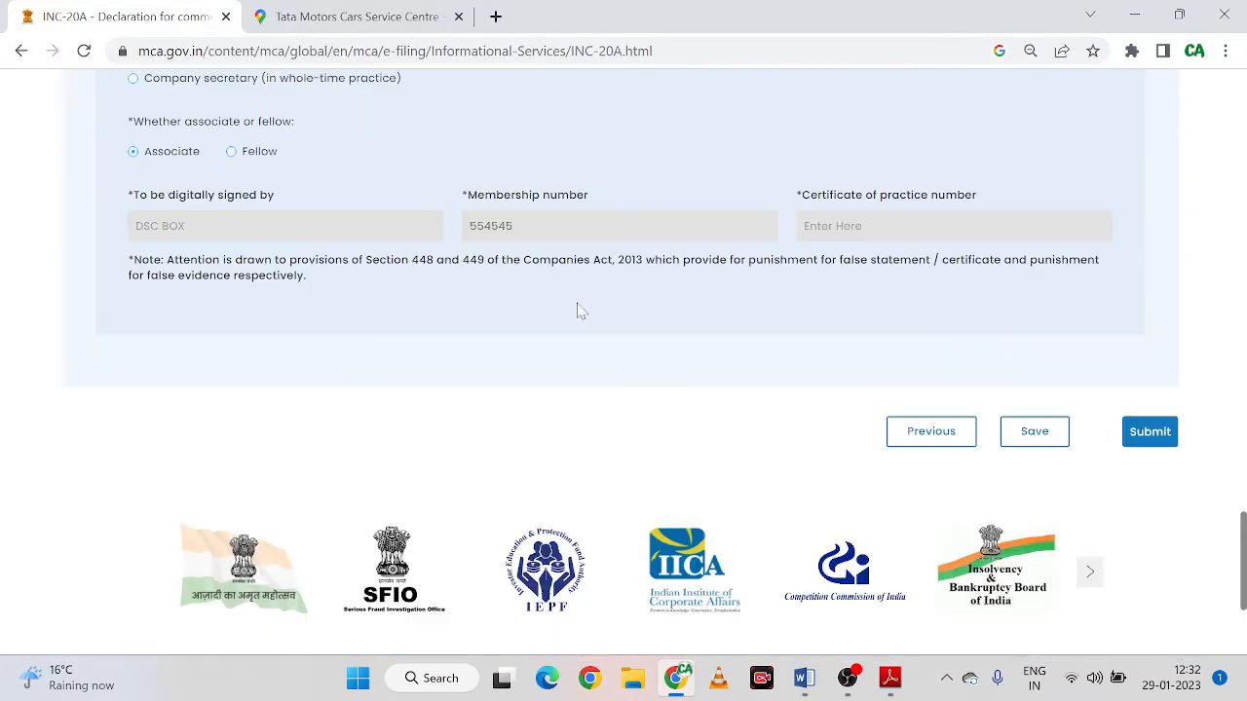
scroll(578, 309, up, 3)
scroll(1032, 438, down, 4)
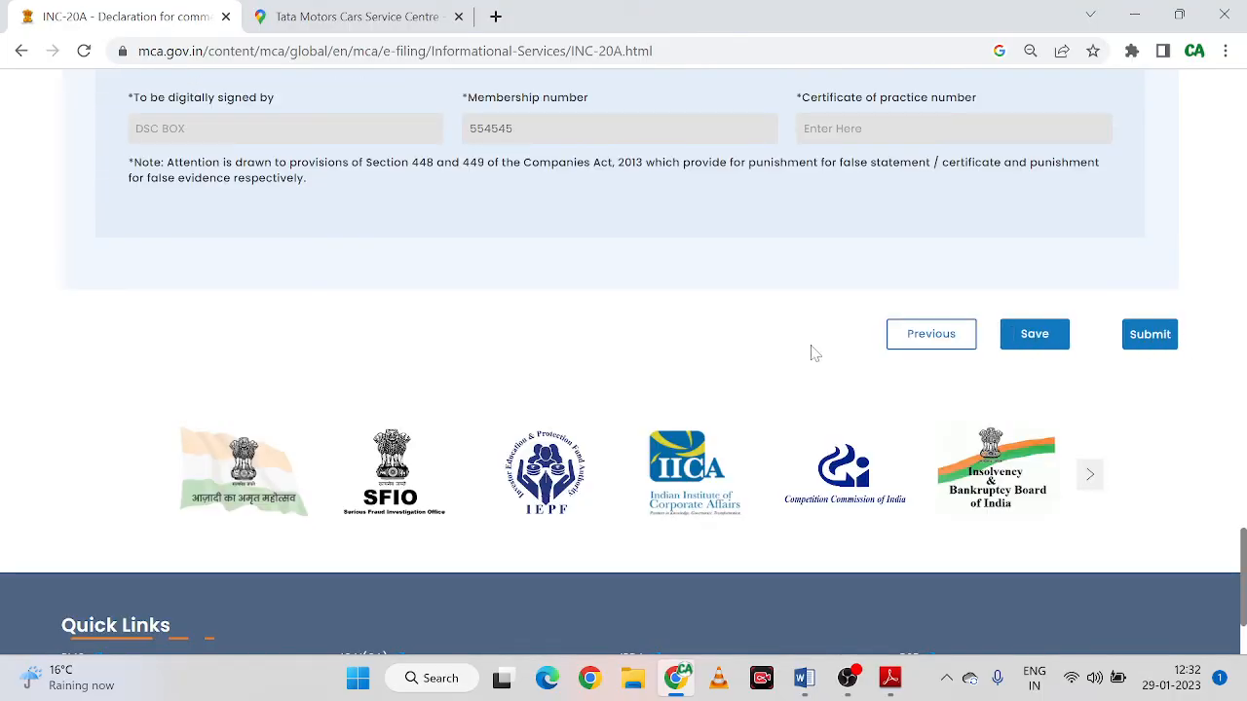
scroll(490, 390, up, 20)
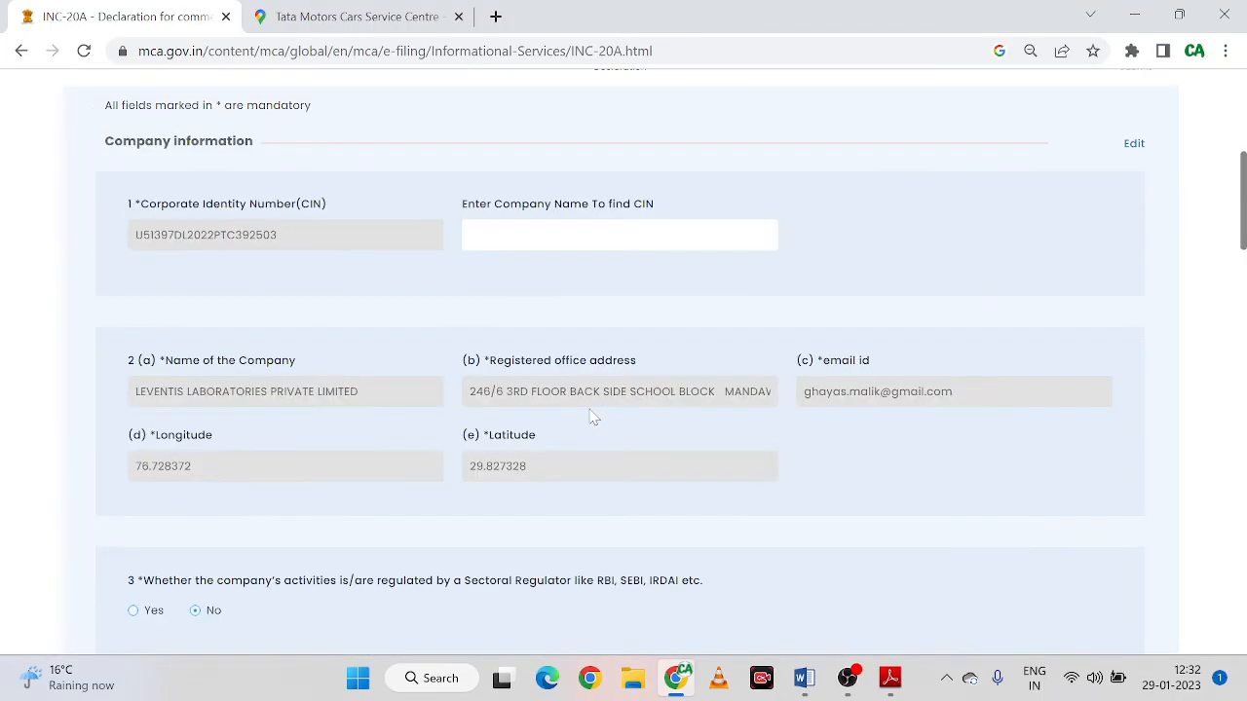
scroll(592, 417, up, 4)
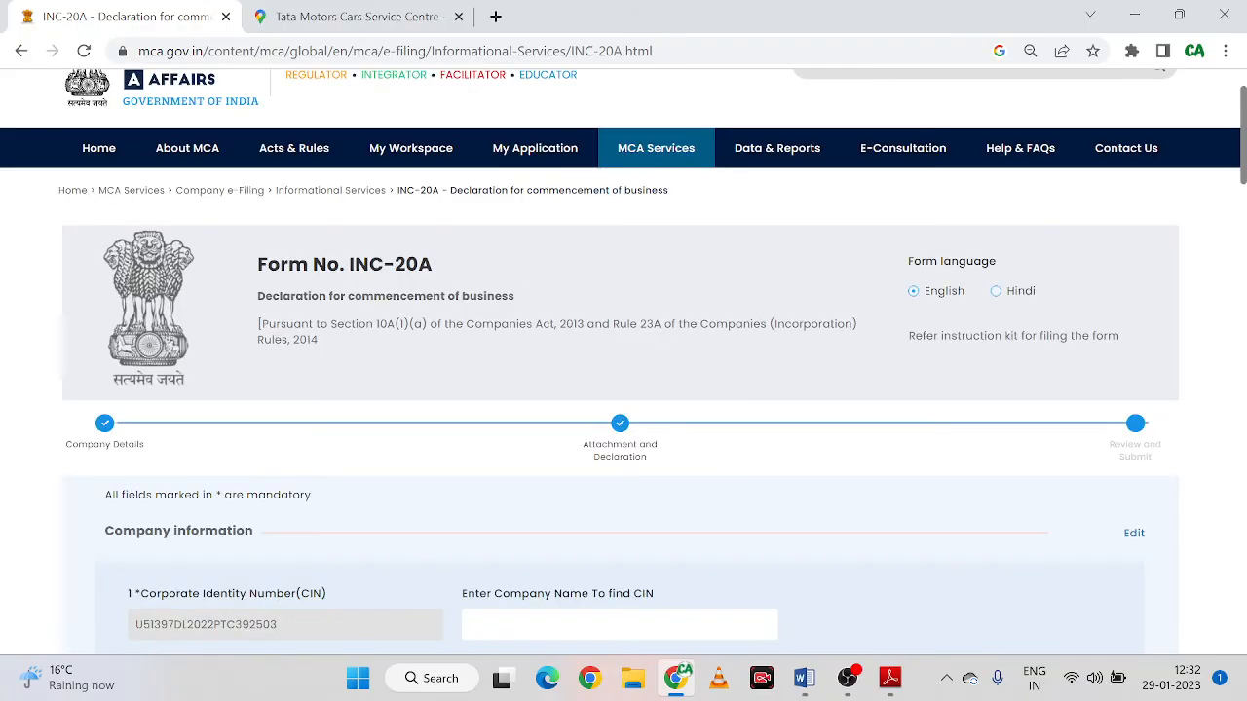
Open My Application and scroll the Application History to see the Draft/Pending Submission status
click(526, 152)
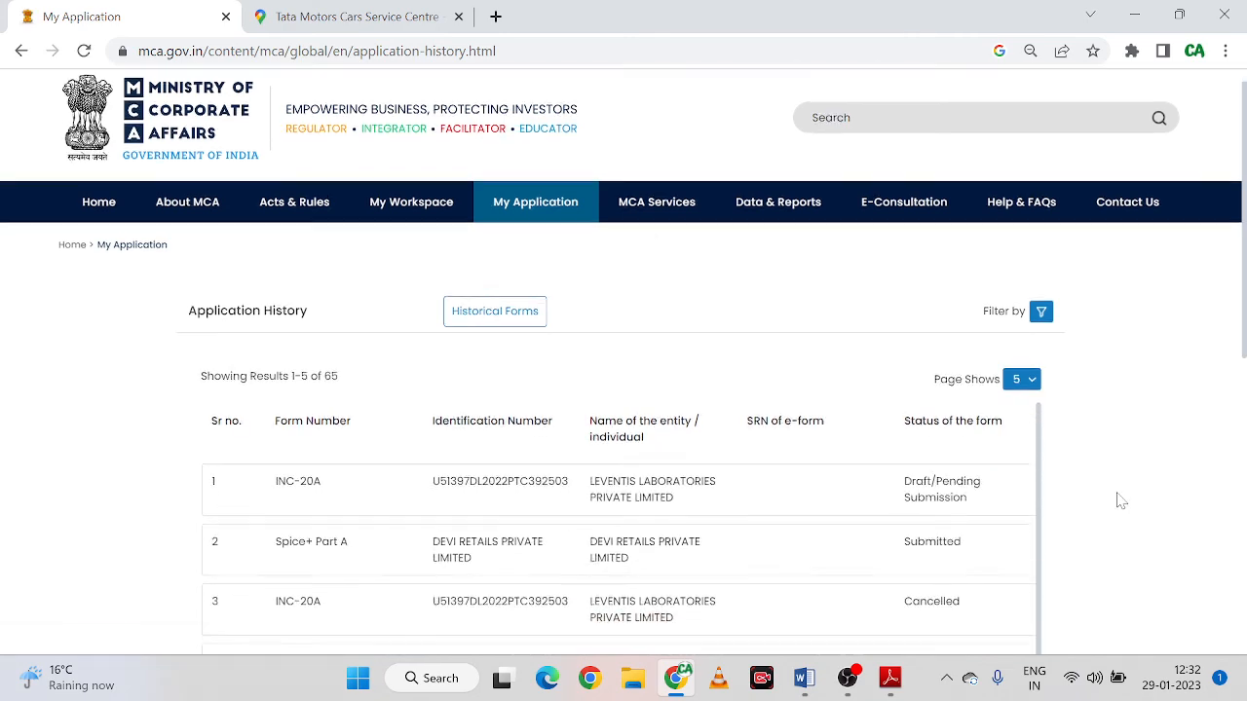
scroll(1116, 500, down, 2)
drag(582, 562, 967, 560)
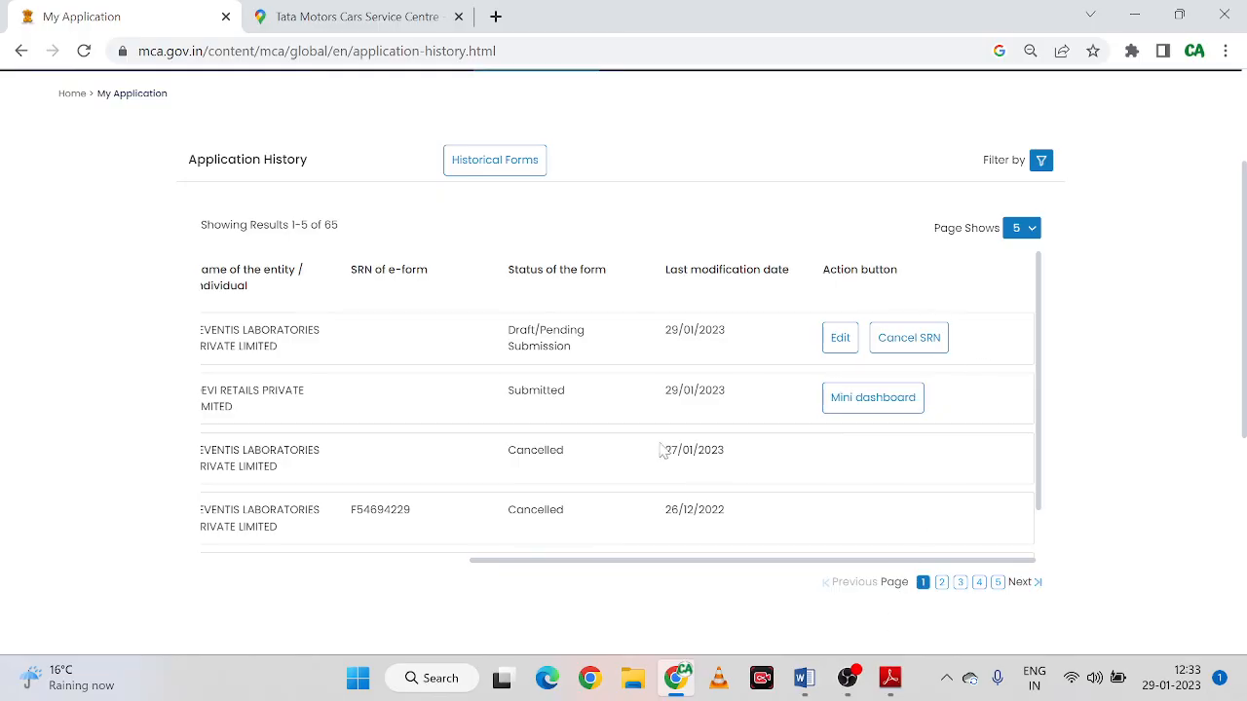
scroll(643, 419, up, 2)
Bring the offline Form_INC-20A.pdf forward in Adobe Reader and view its first page
mouse_move(889, 678)
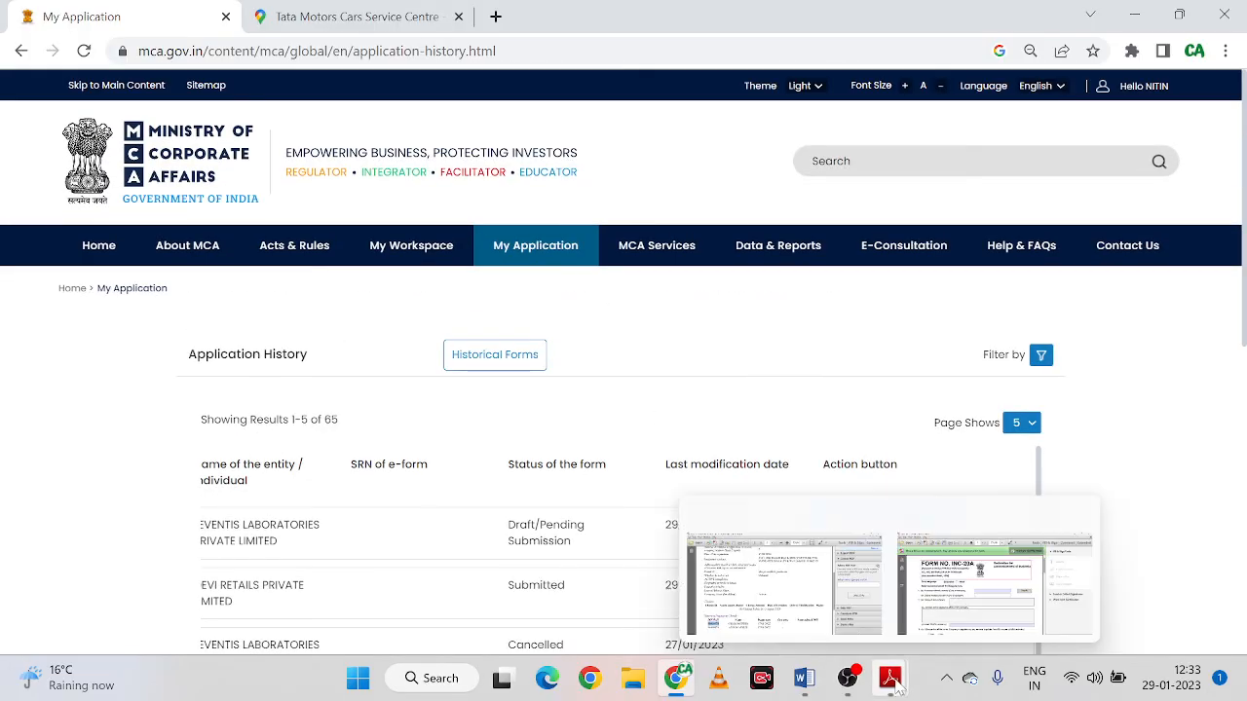
click(962, 566)
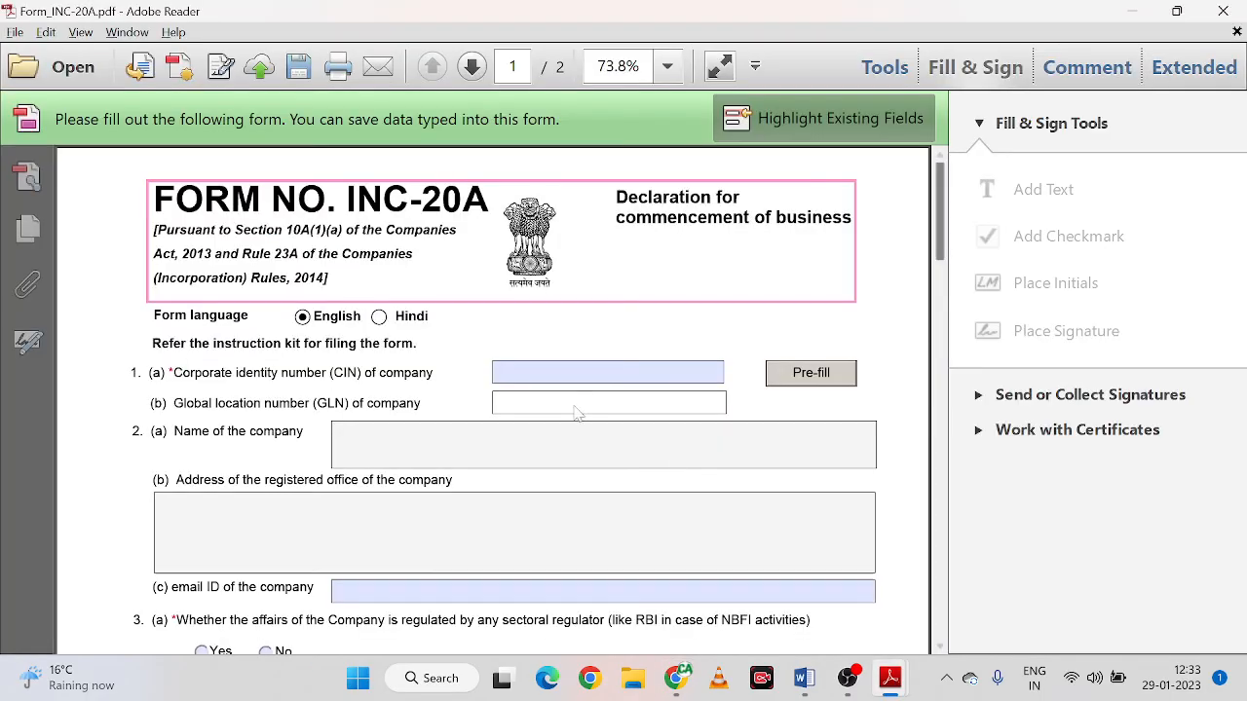
scroll(568, 385, down, 3)
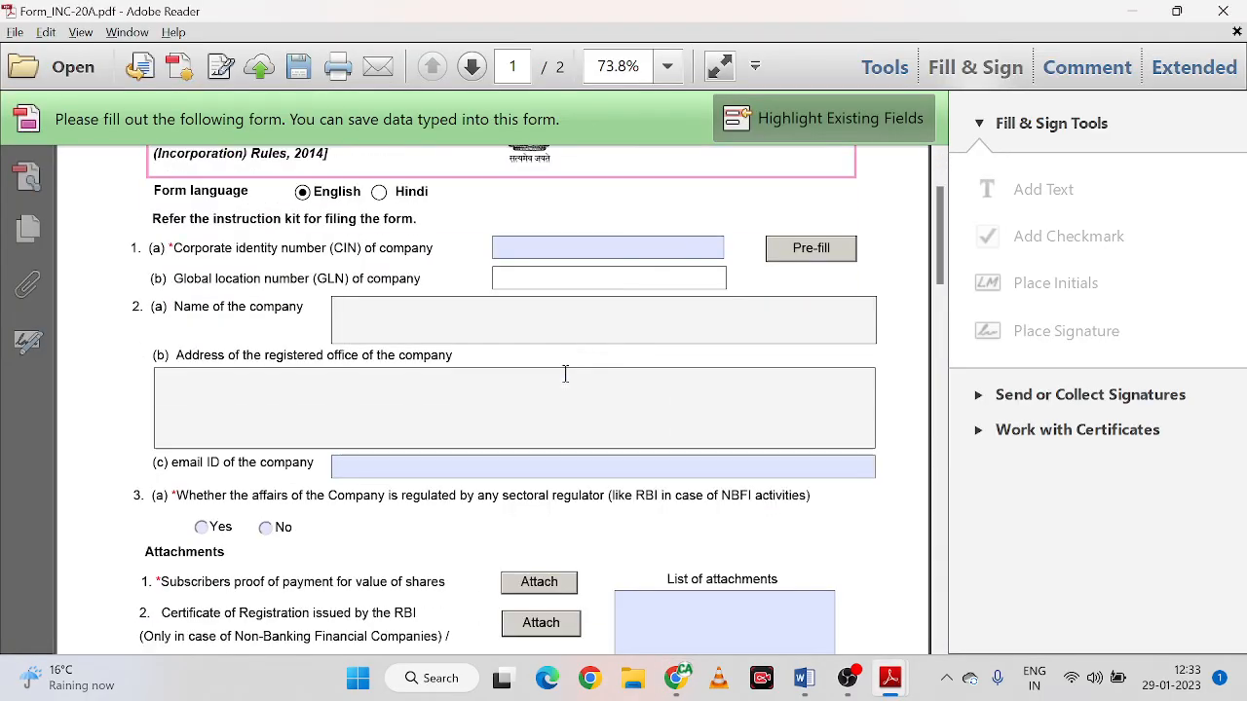
scroll(565, 370, up, 3)
click(565, 373)
Scroll through the form to page 2, ending at the e-form filing statement
scroll(565, 373, down, 10)
scroll(565, 374, down, 15)
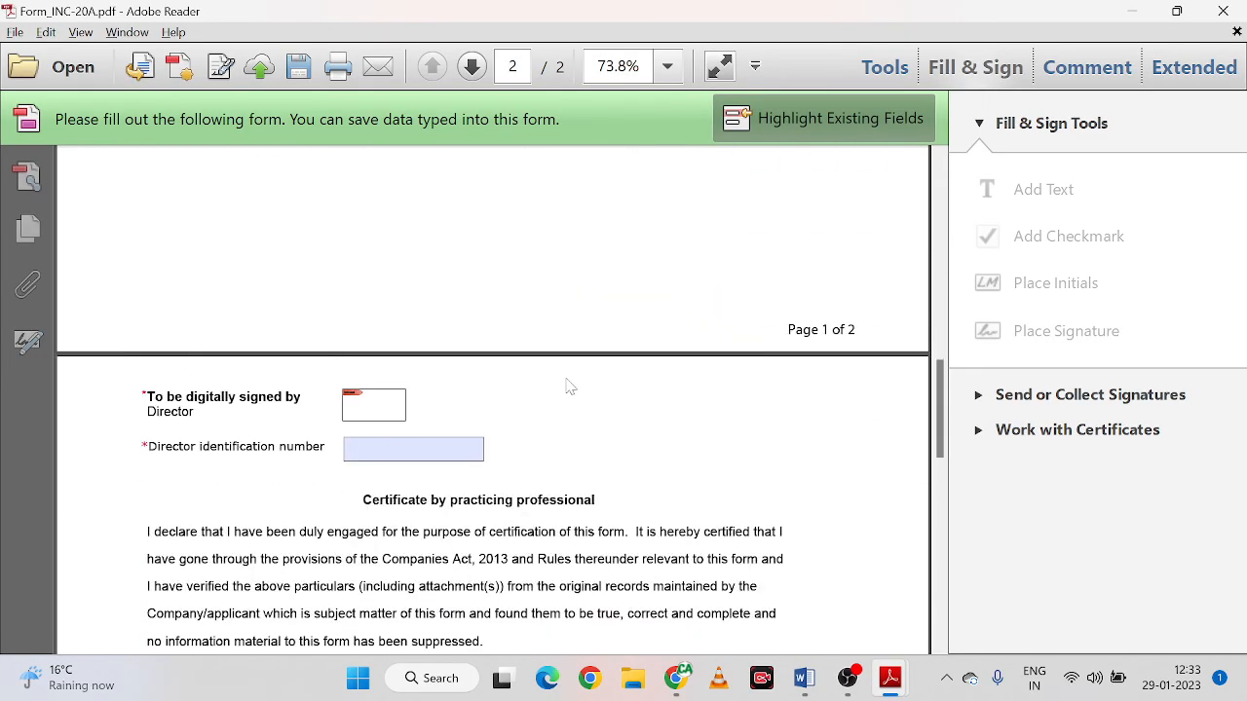
scroll(578, 382, up, 12)
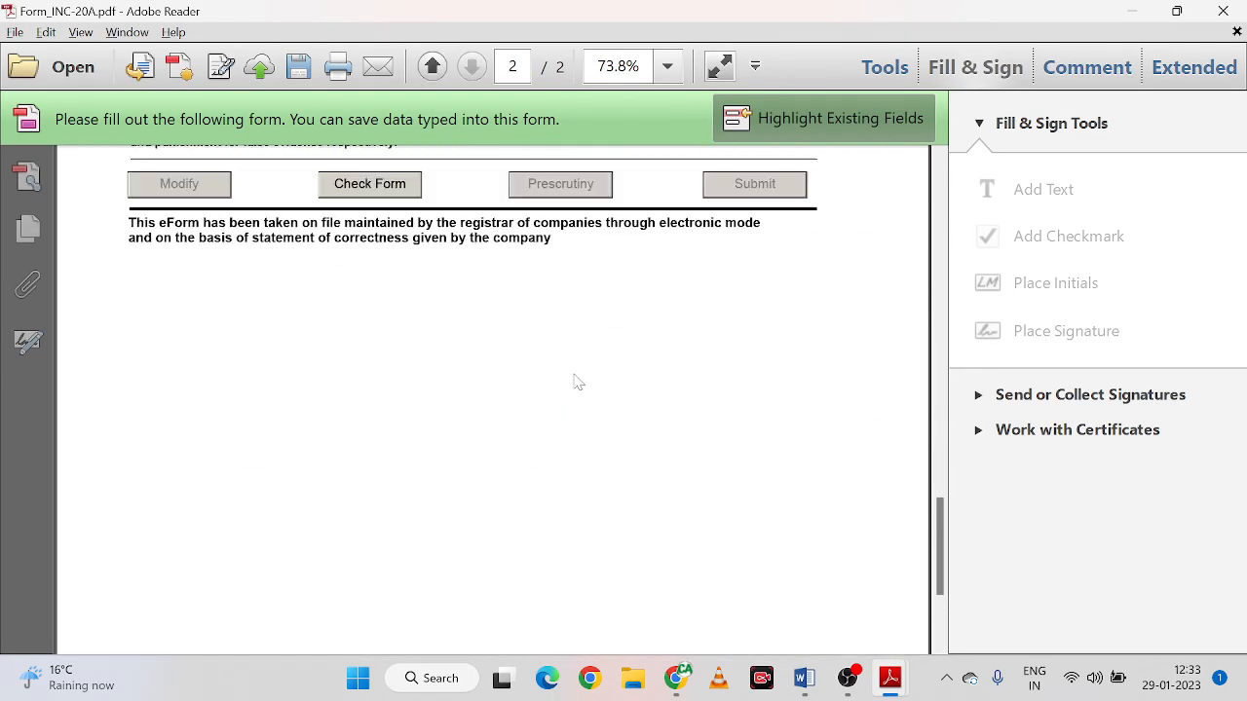
scroll(578, 382, up, 4)
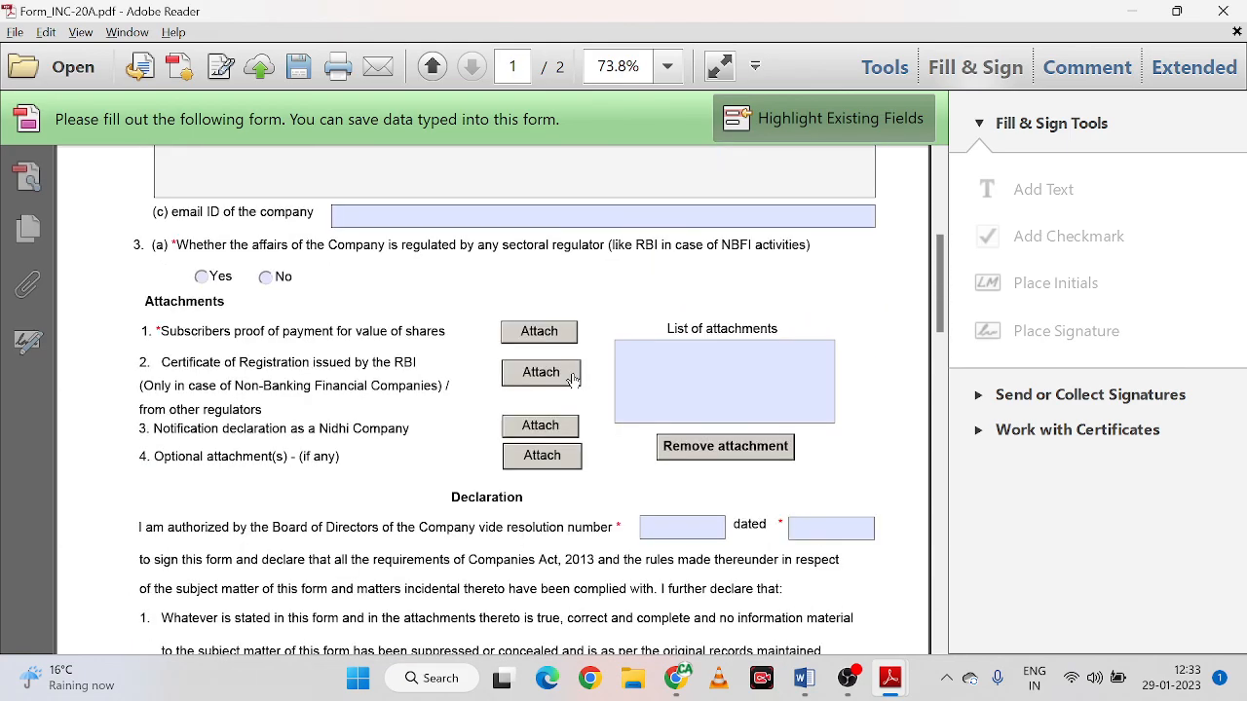
scroll(579, 381, down, 9)
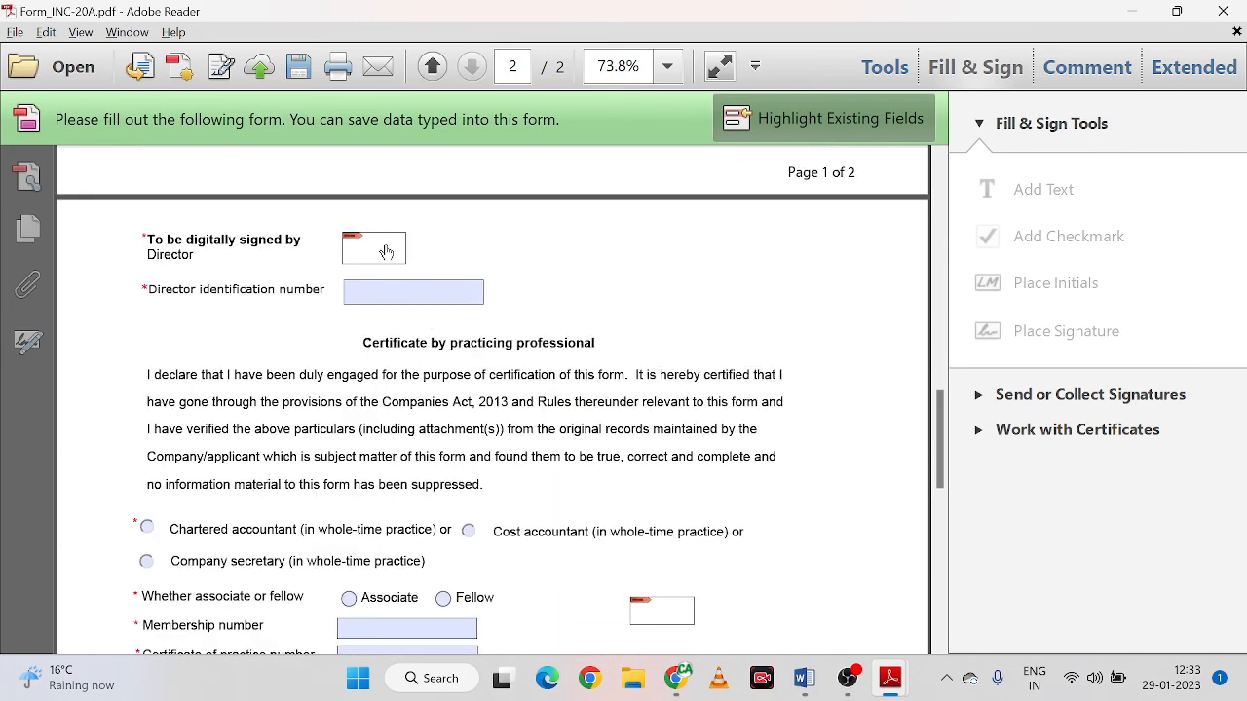
scroll(595, 422, down, 5)
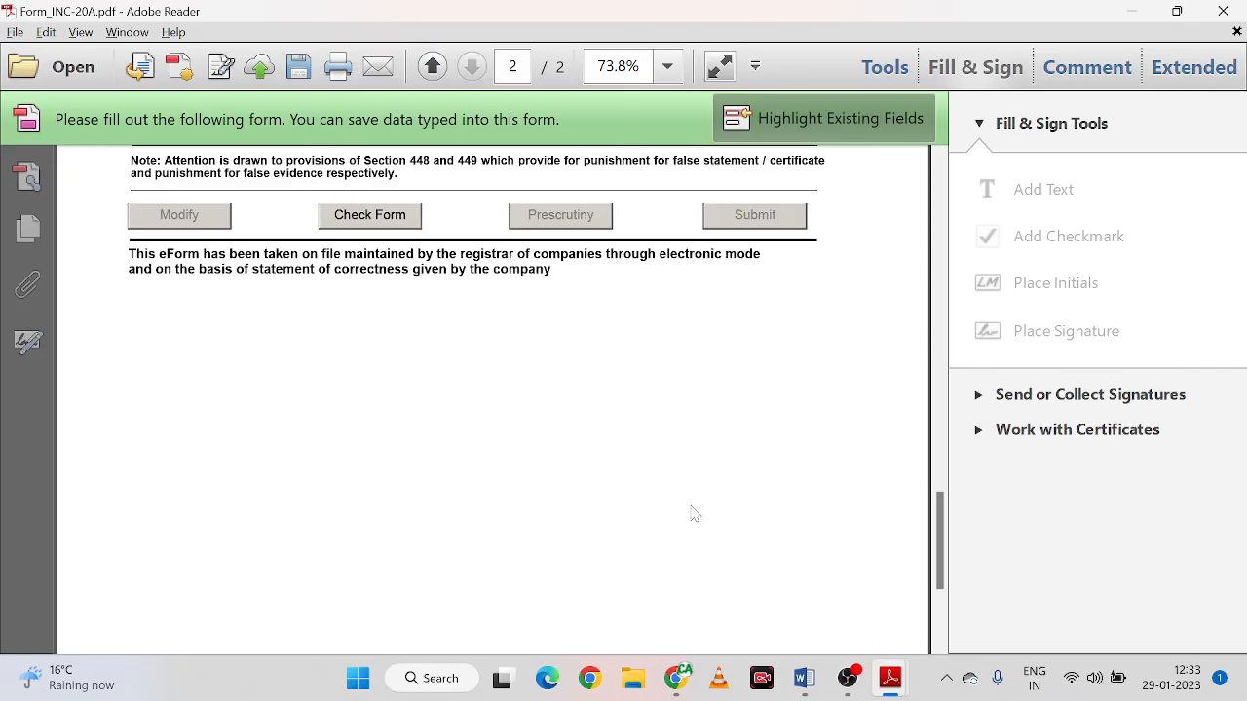
mouse_move(850, 672)
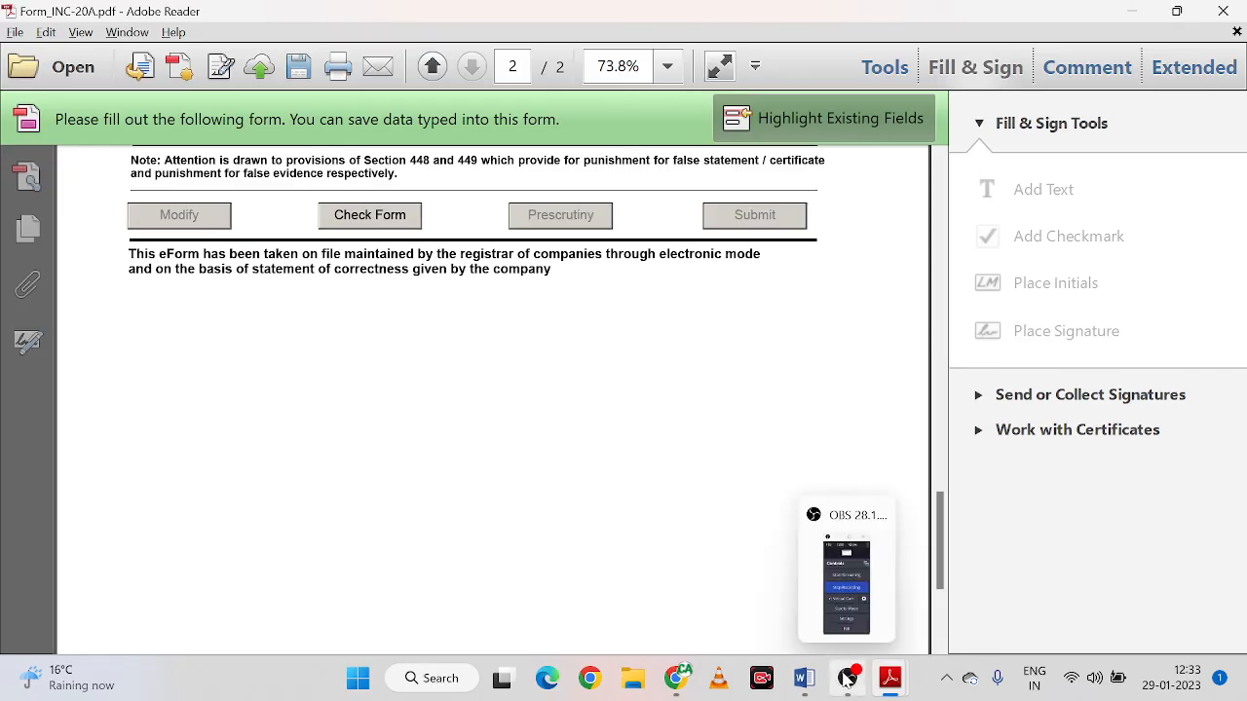
click(820, 584)
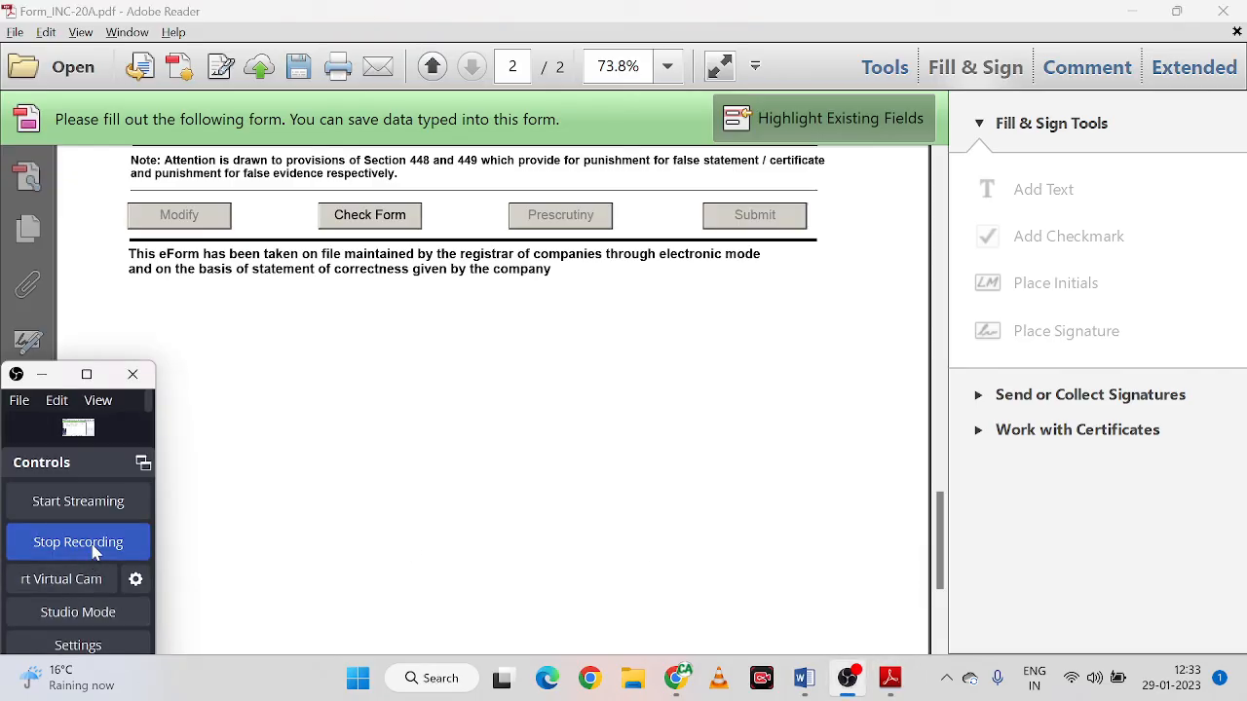